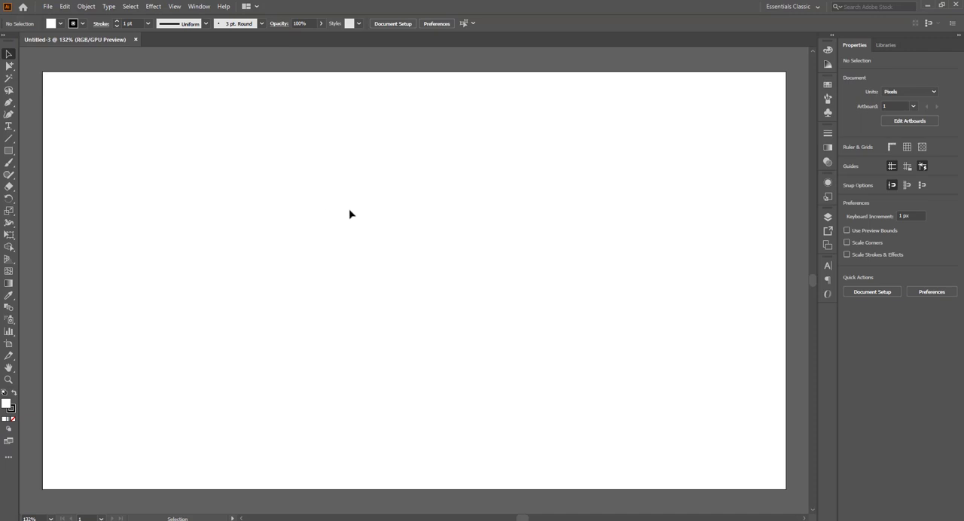
# Step: Add the Arabic word "تصاميم" as point text on the artboard and enlarge it to about 328 pt
pyautogui.press('t')
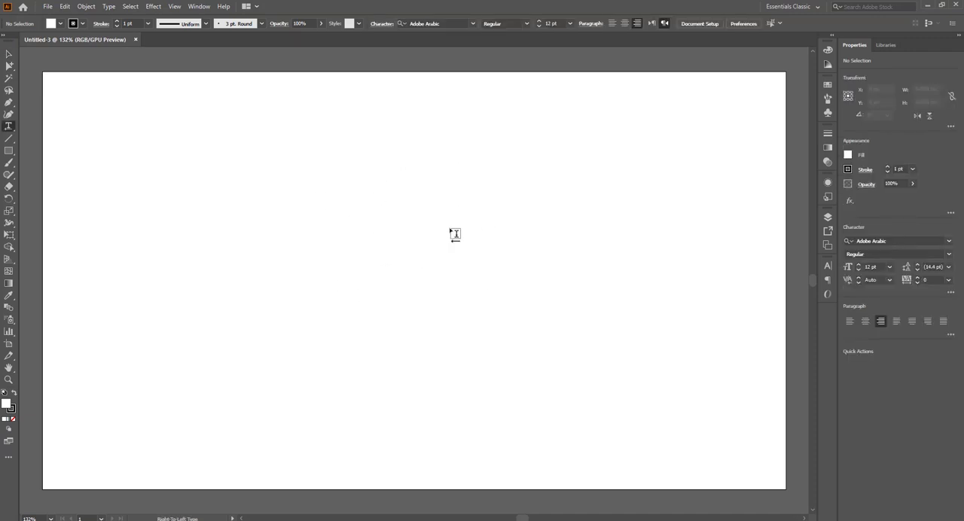
pyautogui.click(454, 233)
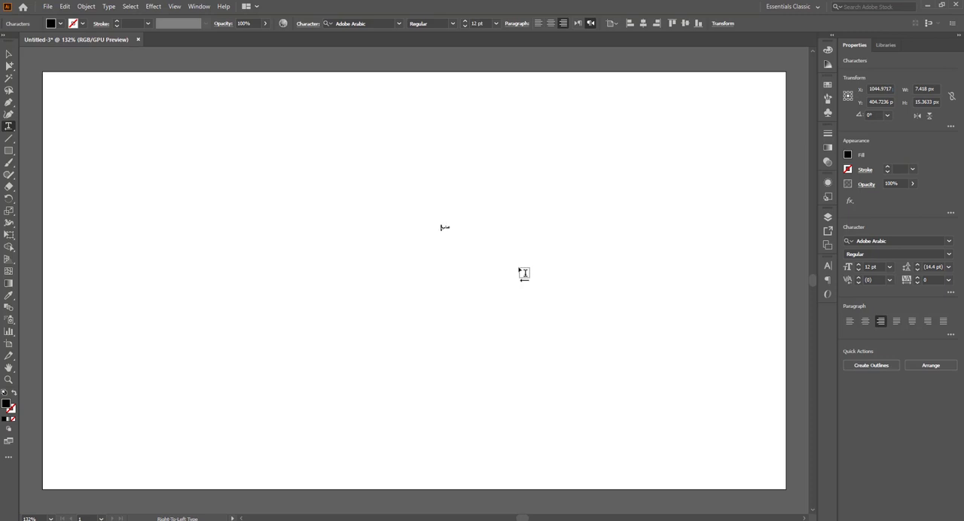
pyautogui.press('Escape')
pyautogui.moveTo(451, 234); pyautogui.dragTo(565, 309)
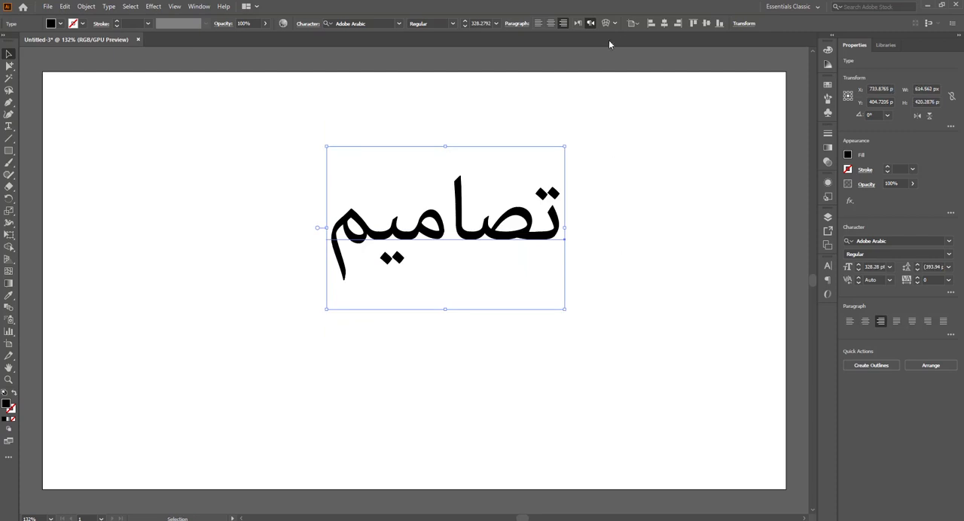
# Step: Centre the paragraph alignment and align the word to the horizontal and vertical centre of the artboard
pyautogui.click(551, 24)
pyautogui.click(663, 24)
pyautogui.click(706, 24)
# Step: Set the word's font to Abdo Free and scale it up from its centre to about 691 pt
pyautogui.hotkey('ctrl', 't')
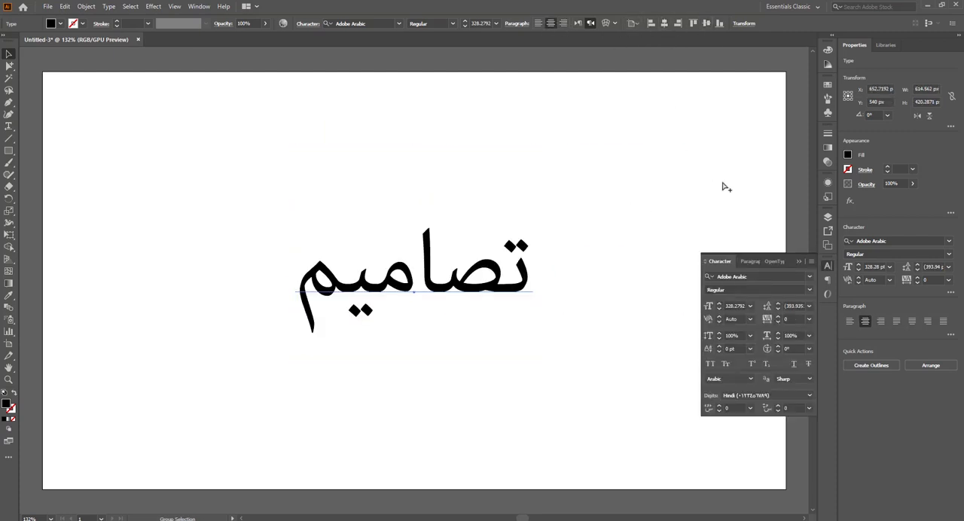
pyautogui.click(754, 277)
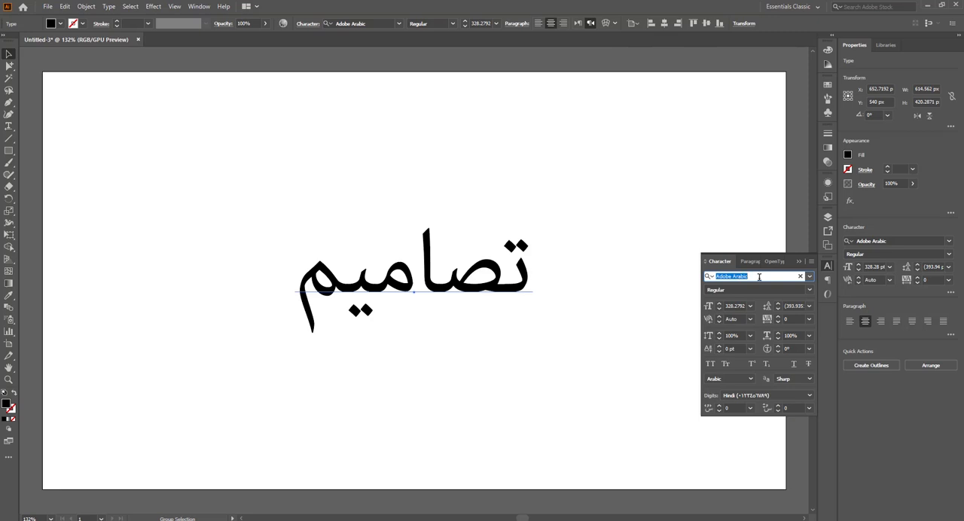
pyautogui.write('abdo')
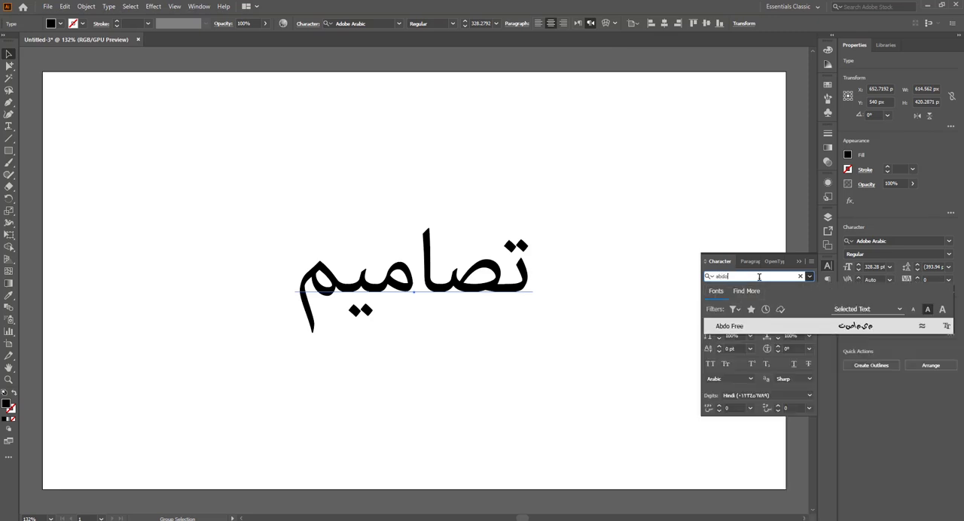
pyautogui.click(796, 326)
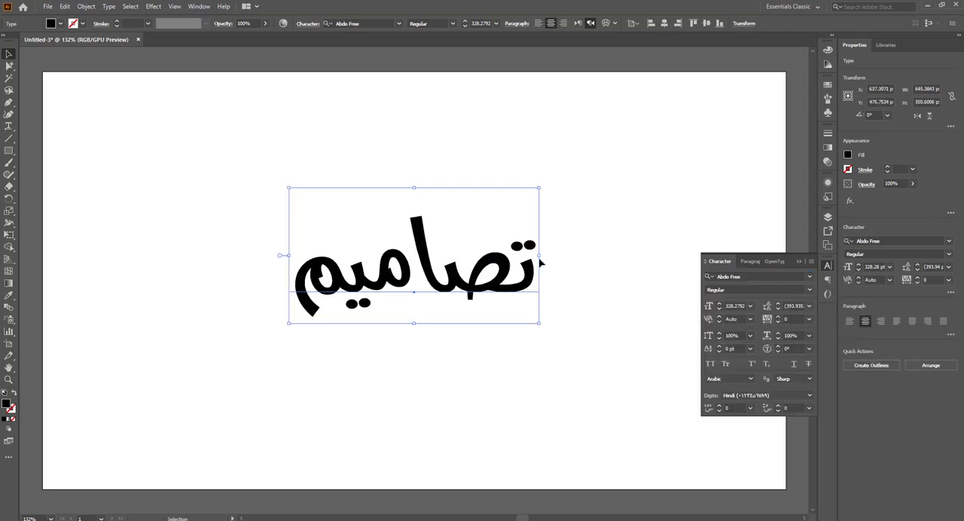
pyautogui.moveTo(540, 255); pyautogui.dragTo(678, 258)
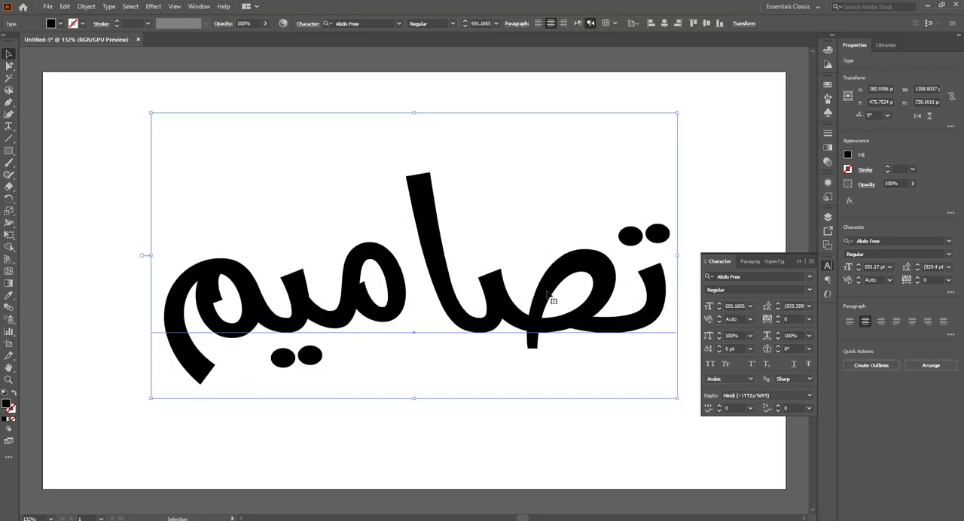
# Step: Convert the text to outlines and ungroup the resulting letter shapes
pyautogui.rightClick(299, 332)
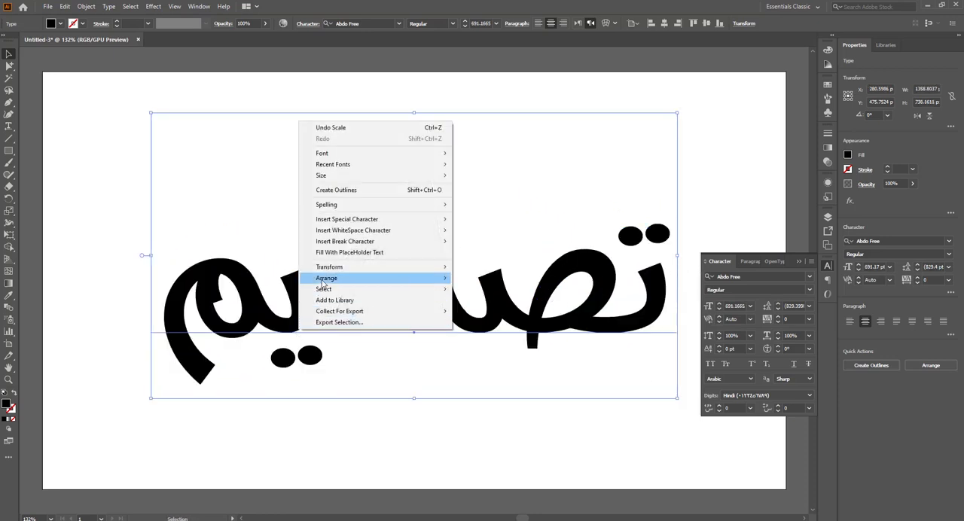
pyautogui.click(398, 189)
pyautogui.click(530, 124)
pyautogui.rightClick(462, 305)
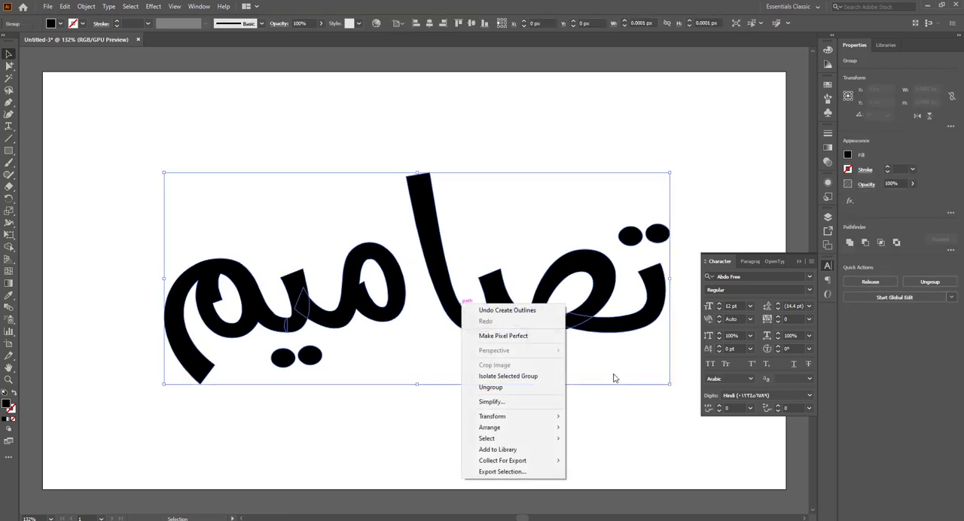
pyautogui.click(520, 385)
# Step: Release the compound paths of the taa and yaa so their dots separate from the letter bodies
pyautogui.click(635, 230)
pyautogui.click(635, 231)
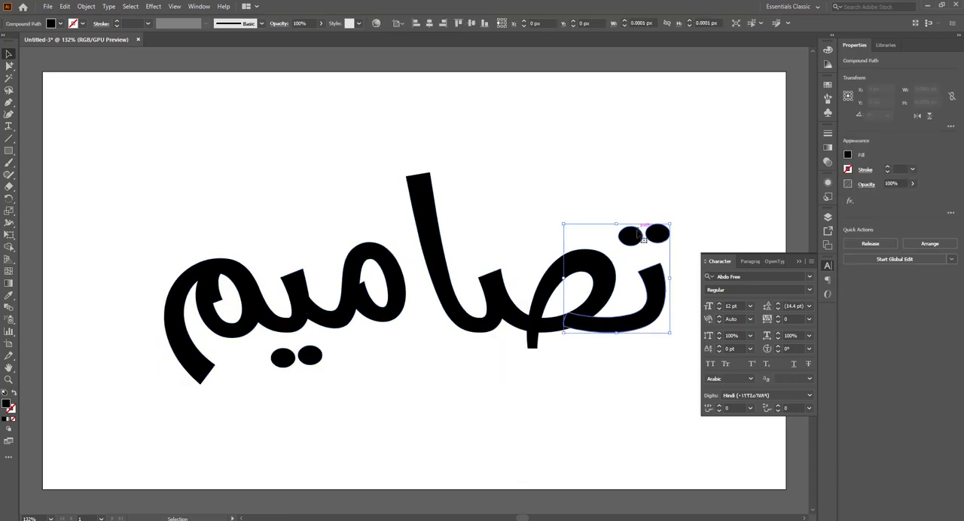
pyautogui.rightClick(636, 231)
pyautogui.click(680, 303)
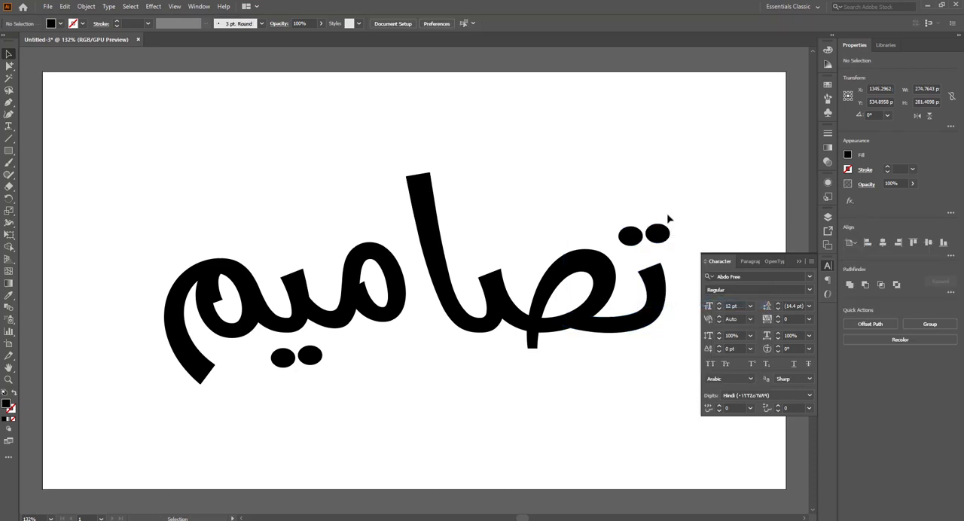
pyautogui.click(657, 235)
pyautogui.click(293, 337)
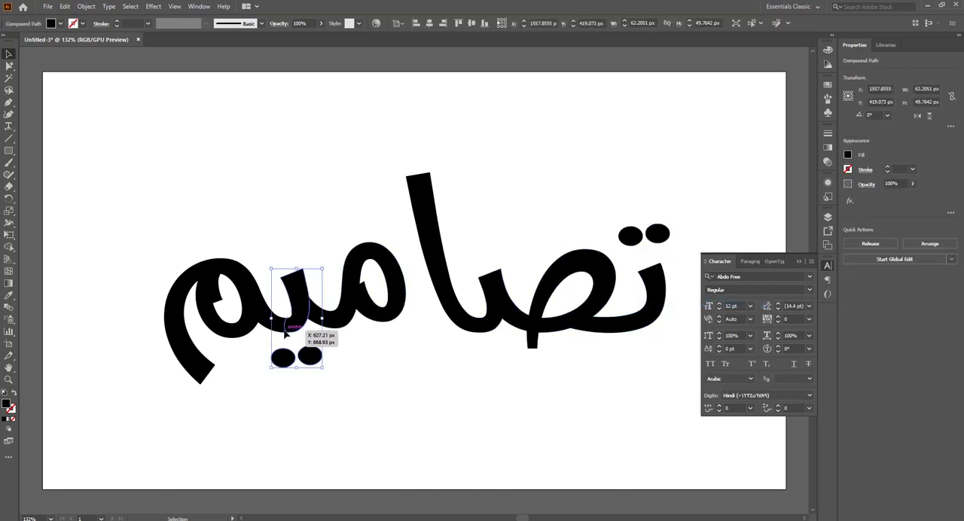
pyautogui.rightClick(297, 324)
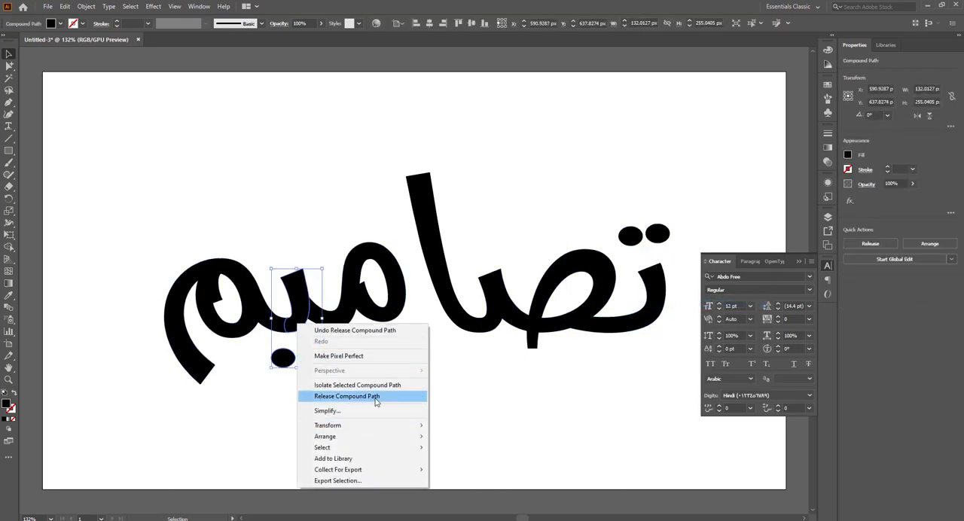
pyautogui.click(369, 397)
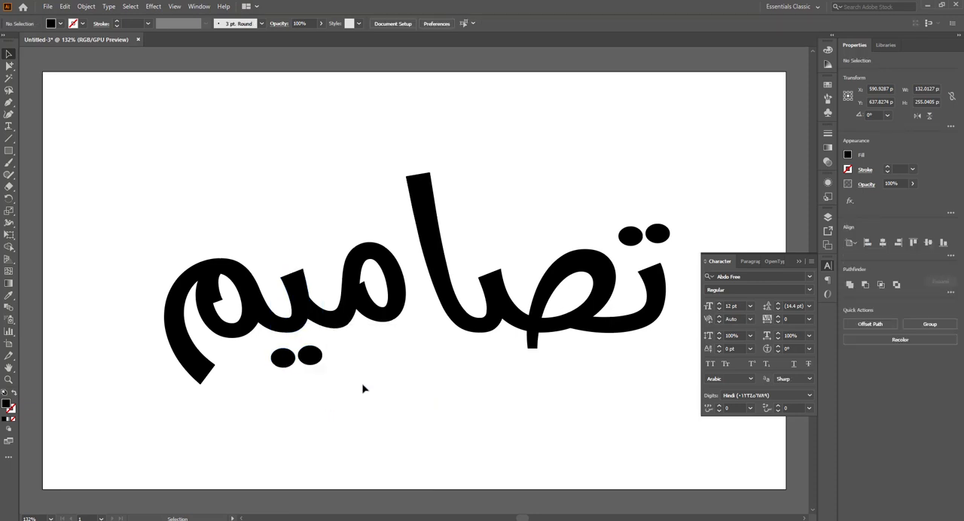
# Step: Examine the letters and dots one by one to check which are separate shapes
pyautogui.click(310, 357)
pyautogui.click(383, 319)
pyautogui.click(251, 332)
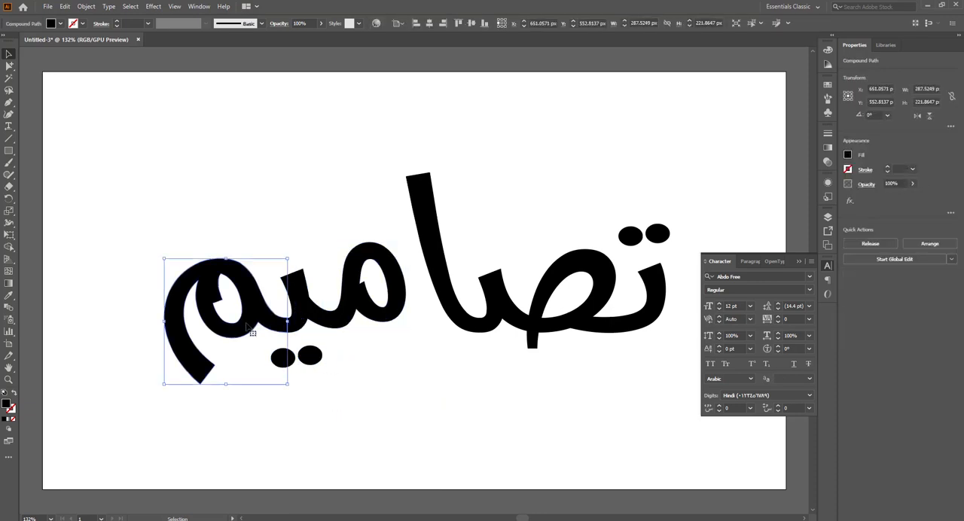
pyautogui.click(473, 309)
pyautogui.click(528, 320)
pyautogui.click(633, 334)
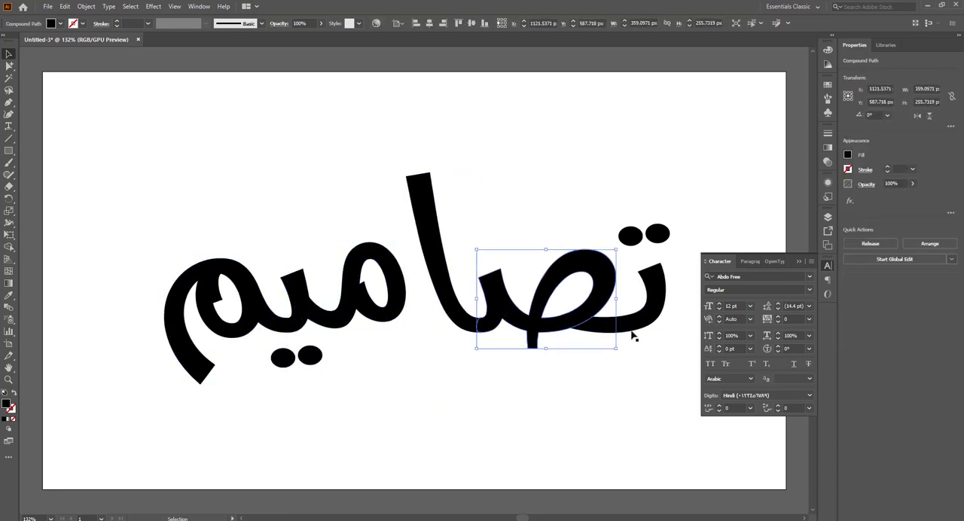
pyautogui.click(800, 261)
pyautogui.click(723, 269)
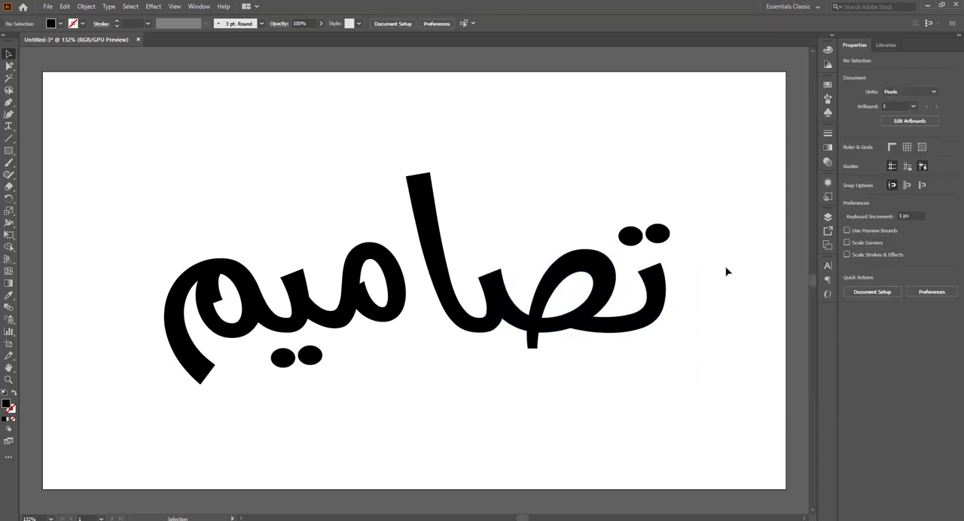
# Step: Cut the body of the first letter, taa, and paste it in place on a new layer
pyautogui.click(828, 217)
pyautogui.click(614, 334)
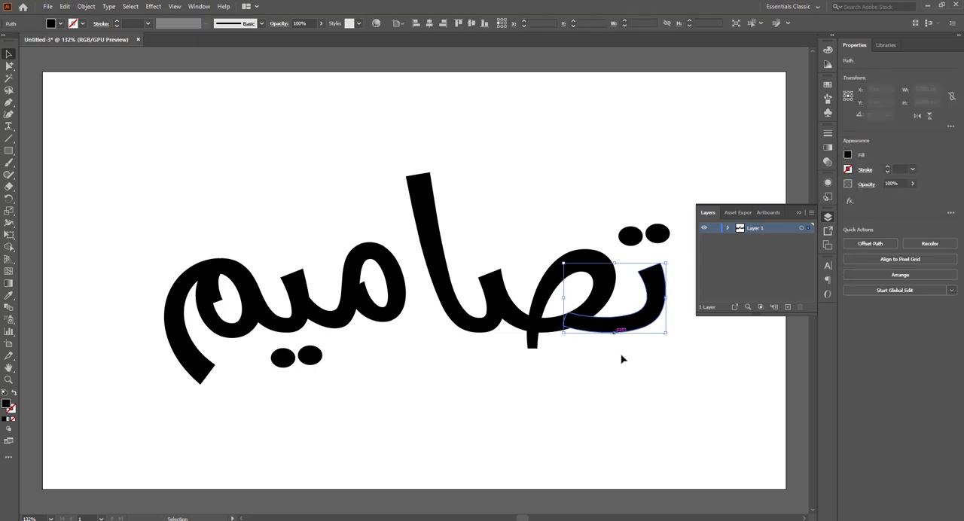
pyautogui.moveTo(631, 370); pyautogui.dragTo(585, 372)
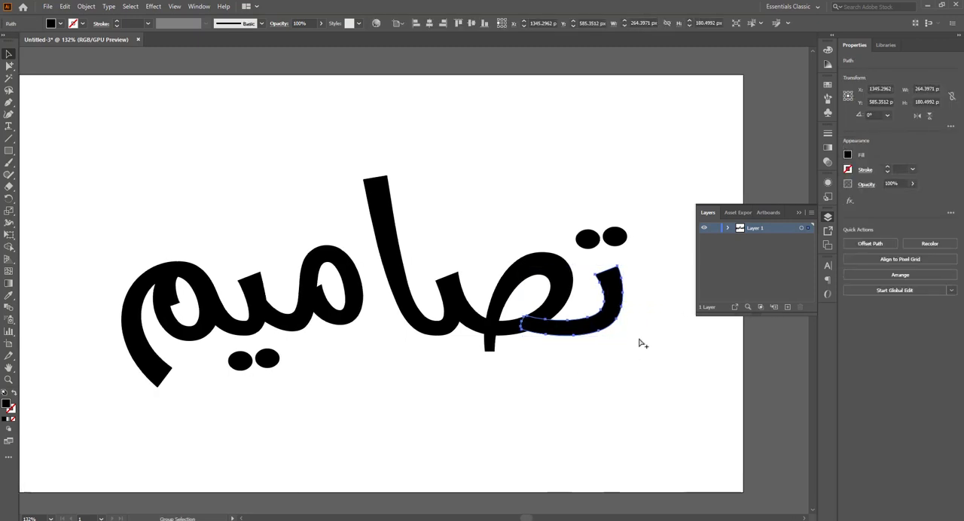
pyautogui.click(652, 315)
pyautogui.click(794, 306)
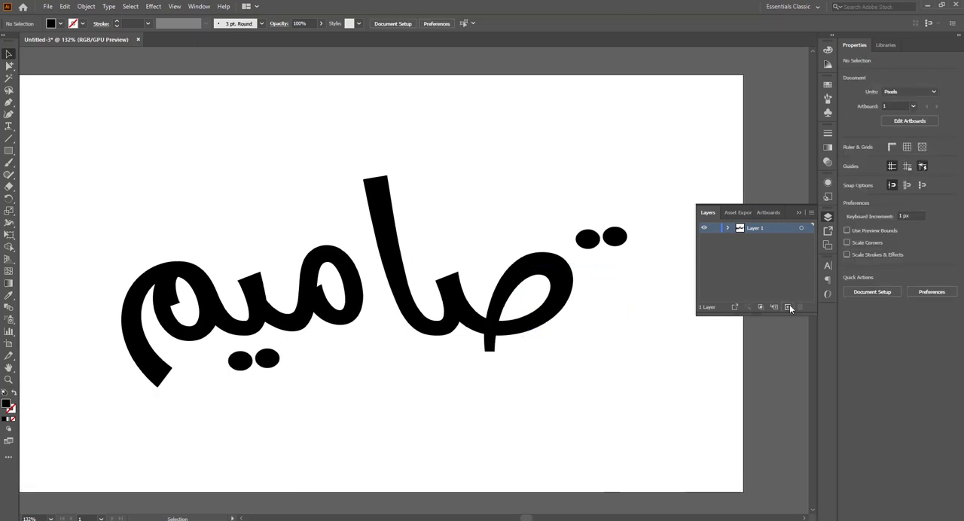
pyautogui.hotkey('ctrl', 'f')
# Step: Cut the two dots above the taa and paste them in place on a new layer
pyautogui.click(615, 239)
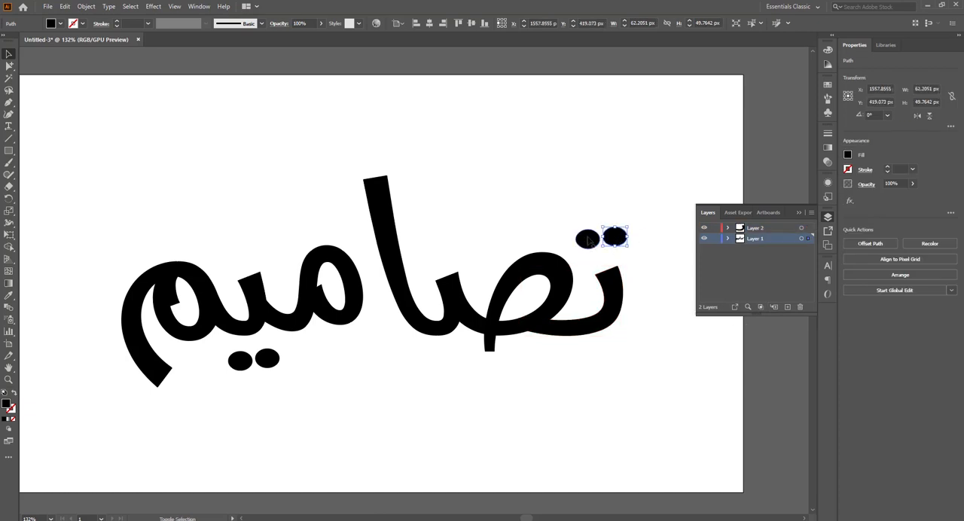
pyautogui.press('v')
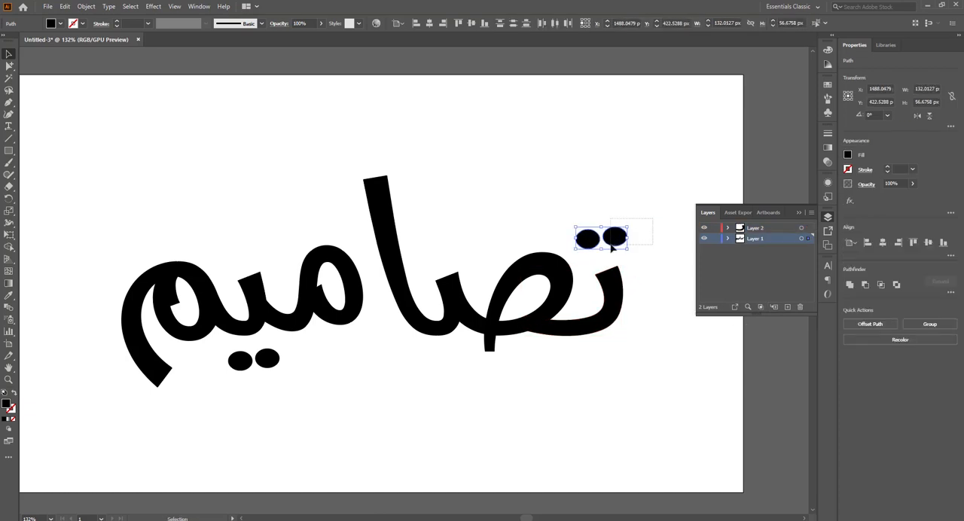
pyautogui.press('Delete')
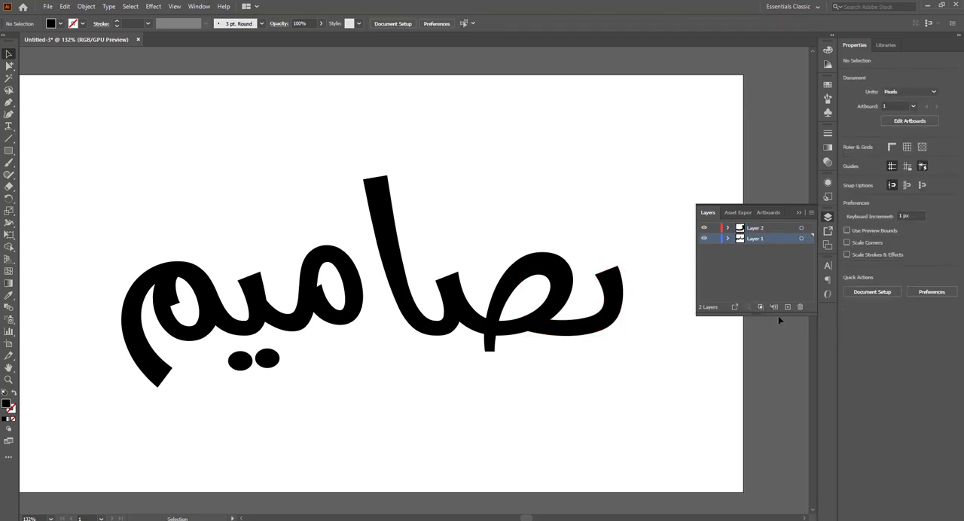
pyautogui.hotkey('ctrl', 'f')
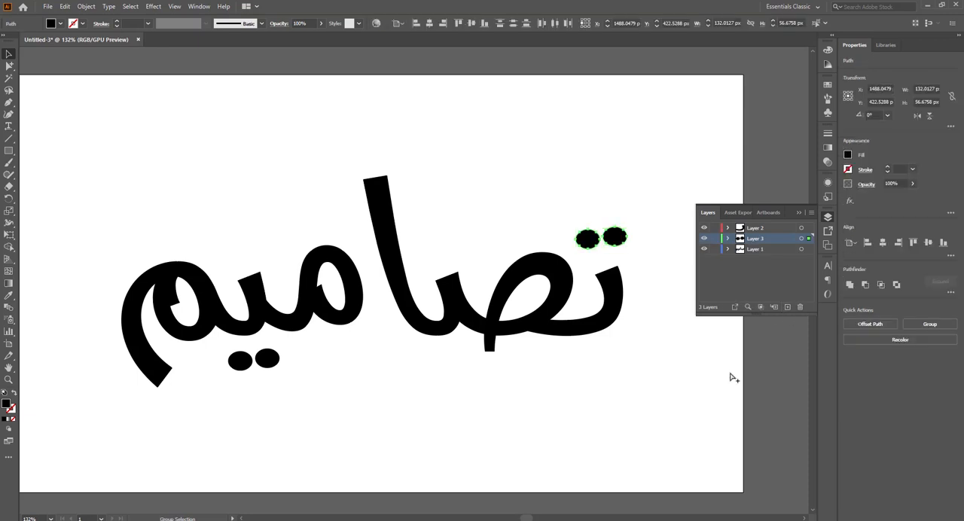
# Step: Cut the looped saad letter and paste it in place on a new layer
pyautogui.click(731, 376)
pyautogui.click(559, 298)
pyautogui.hotkey('ctrl', 'x')
pyautogui.click(788, 308)
pyautogui.hotkey('ctrl', 'f')
# Step: Move the tall alif and the middle meem in place, each onto its own new layer
pyautogui.click(413, 311)
pyautogui.hotkey('ctrl', 'x')
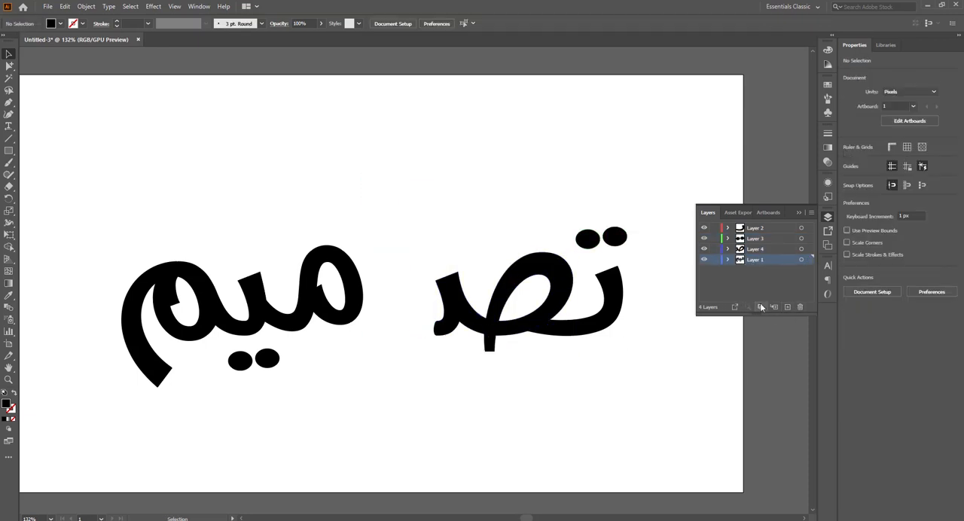
pyautogui.click(788, 307)
pyautogui.hotkey('ctrl', 'f')
pyautogui.click(343, 313)
pyautogui.hotkey('ctrl', 'x')
pyautogui.click(788, 307)
pyautogui.hotkey('ctrl', 'f')
# Step: Move the yaa body and the two dots beneath it in place onto separate new layers
pyautogui.click(254, 334)
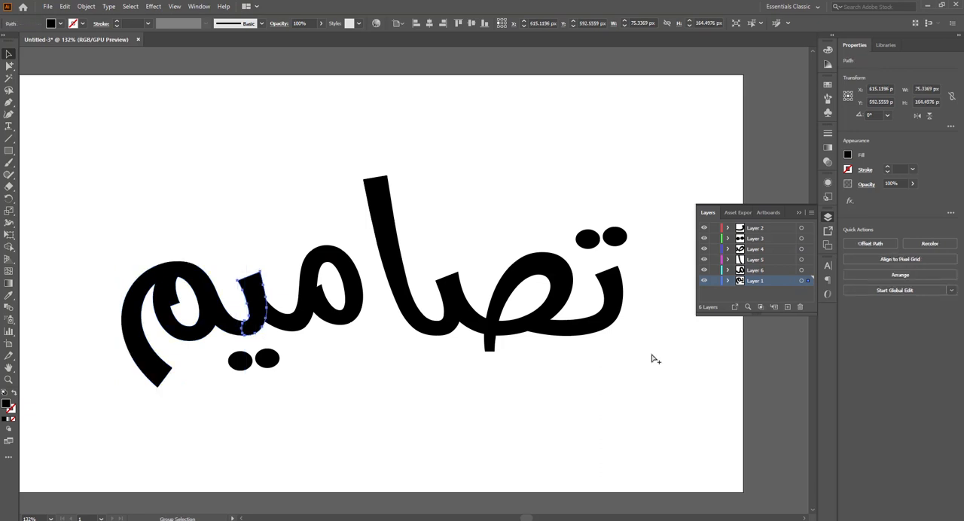
pyautogui.hotkey('ctrl', 'x')
pyautogui.click(788, 307)
pyautogui.hotkey('ctrl', 'f')
pyautogui.hotkey('ctrl', 'x')
pyautogui.moveTo(311, 403)
pyautogui.mouseDown()
pyautogui.moveTo(192, 356)
pyautogui.moveTo(308, 391)
pyautogui.moveTo(290, 361)
pyautogui.moveTo(273, 361)
pyautogui.mouseUp()
pyautogui.click(788, 308)
pyautogui.hotkey('ctrl', 'f')
# Step: Move the final meem in place onto a new layer and delete the emptied Layer 1
pyautogui.hotkey('ctrl', 'x')
pyautogui.click(788, 308)
pyautogui.hotkey('ctrl', 'f')
pyautogui.click(781, 298)
pyautogui.click(800, 307)
# Step: Draw a short curved stroke across the two dots beneath the yaa and increase its stroke weight
pyautogui.click(293, 381)
pyautogui.press('z')
pyautogui.press('b')
pyautogui.press('c')
pyautogui.press('v')
pyautogui.click(273, 394)
pyautogui.click(116, 21)
pyautogui.click(116, 22)
pyautogui.click(341, 423)
pyautogui.moveTo(273, 362)
pyautogui.mouseDown()
pyautogui.moveTo(294, 360)
pyautogui.moveTo(295, 403)
pyautogui.moveTo(279, 362)
pyautogui.moveTo(250, 357)
pyautogui.mouseUp()
# Step: Delete the two original dots beneath the yaa, leaving the curved stroke in their place
pyautogui.press('a')
pyautogui.click(291, 357)
pyautogui.press('Delete')
pyautogui.click(247, 363)
pyautogui.press('Delete')
# Step: Thicken the curved stroke beneath the yaa to 14 pt and adjust its anchor points
pyautogui.click(117, 22)
pyautogui.press('a')
pyautogui.click(290, 362)
pyautogui.press('v')
pyautogui.click(117, 21)
pyautogui.press('a')
pyautogui.click(233, 369)
pyautogui.click(308, 405)
pyautogui.press('v')
pyautogui.click(280, 361)
# Step: Replace the two dots above the taa with a rotated copy of the curved 14 pt stroke
pyautogui.moveTo(693, 178); pyautogui.dragTo(343, 228)
pyautogui.click(532, 210)
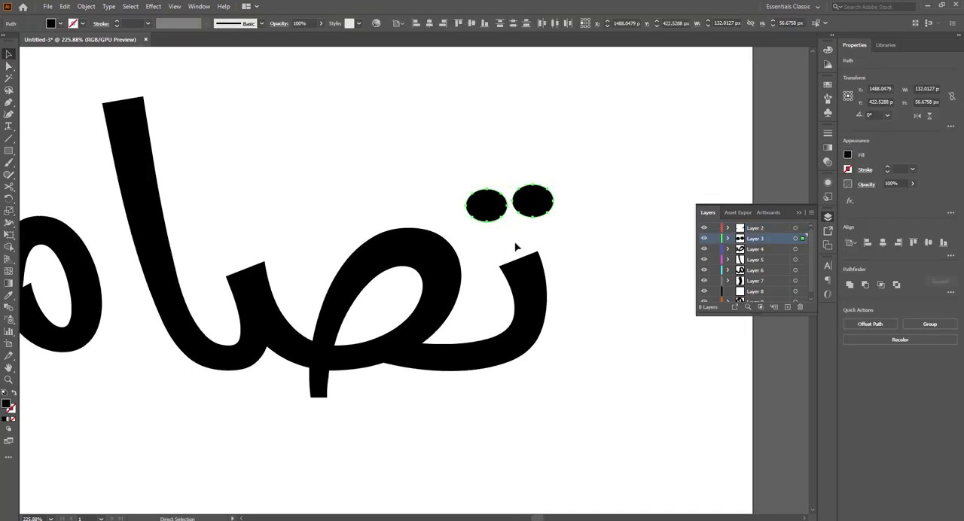
pyautogui.hotkey('ctrl', 'v')
pyautogui.click(534, 206)
pyautogui.press('Delete')
pyautogui.moveTo(419, 278)
pyautogui.mouseDown()
pyautogui.moveTo(498, 170)
pyautogui.moveTo(497, 214)
pyautogui.mouseUp()
pyautogui.click(488, 208)
pyautogui.press('Delete')
pyautogui.press('v')
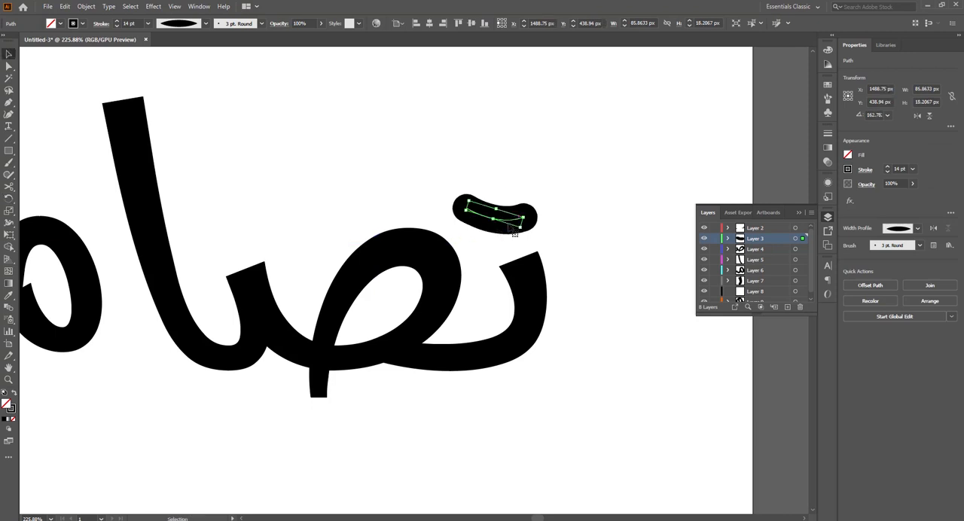
pyautogui.click(556, 221)
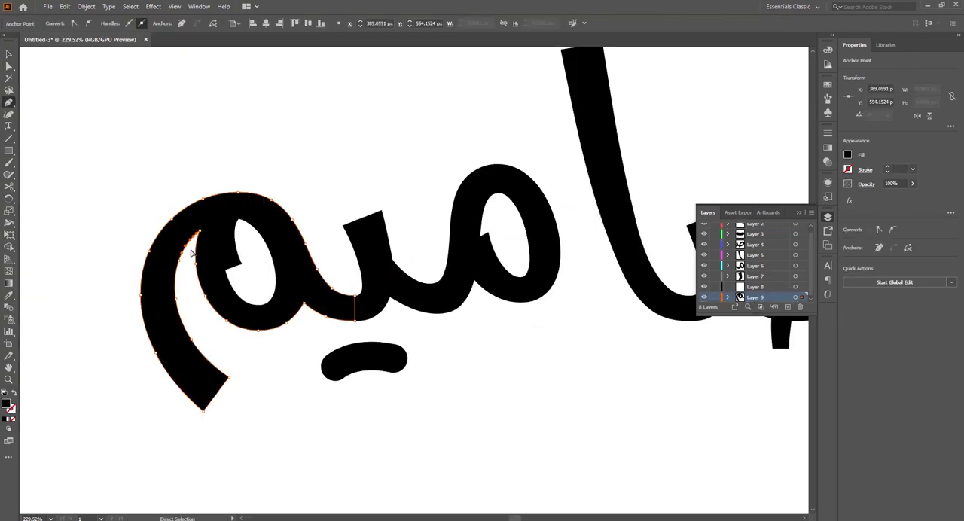
# Step: Draw a closed Pen shape around the final meem's tail, its inner edge crossing where the tail meets the loop
pyautogui.press('p')
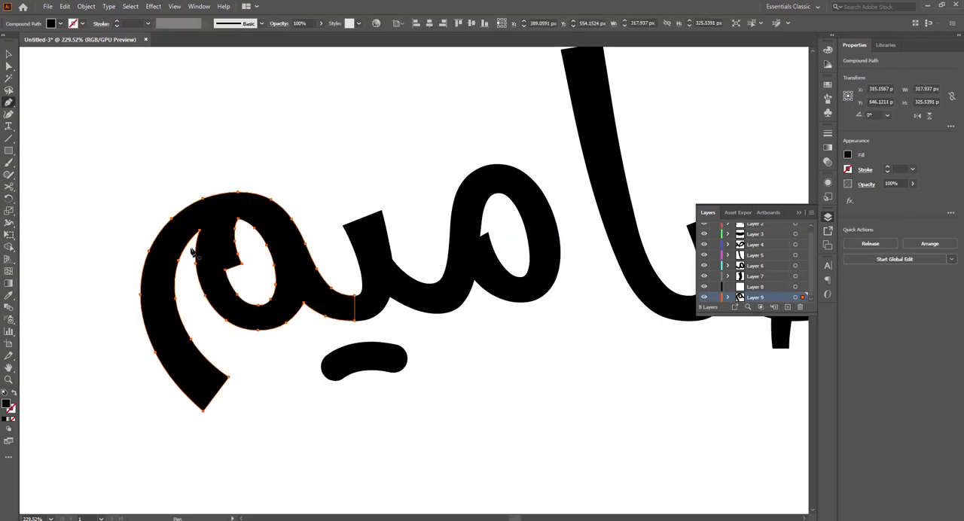
pyautogui.moveTo(190, 252); pyautogui.dragTo(352, 159)
pyautogui.moveTo(224, 153); pyautogui.dragTo(193, 163)
pyautogui.moveTo(86, 237); pyautogui.dragTo(92, 301)
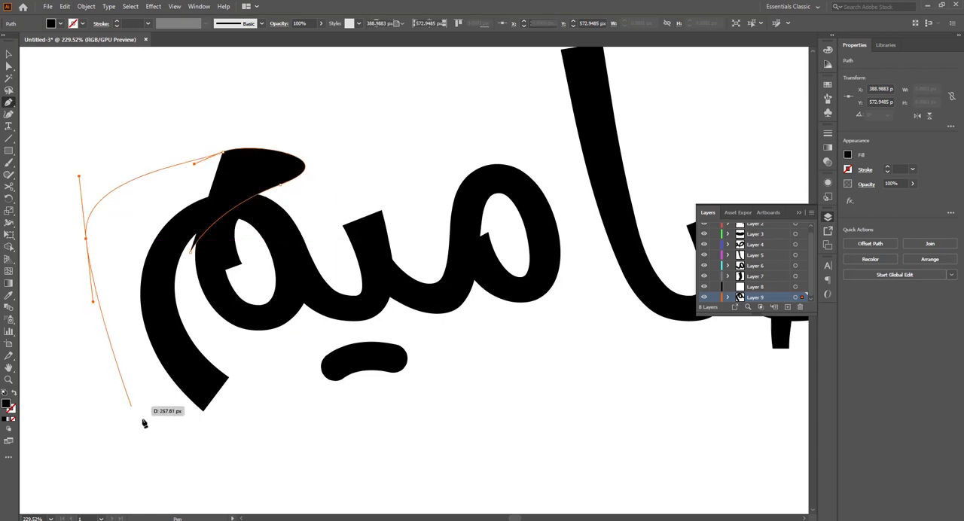
pyautogui.moveTo(137, 413); pyautogui.dragTo(166, 439)
pyautogui.moveTo(292, 415); pyautogui.dragTo(281, 383)
pyautogui.moveTo(216, 335); pyautogui.dragTo(194, 328)
pyautogui.click(190, 251)
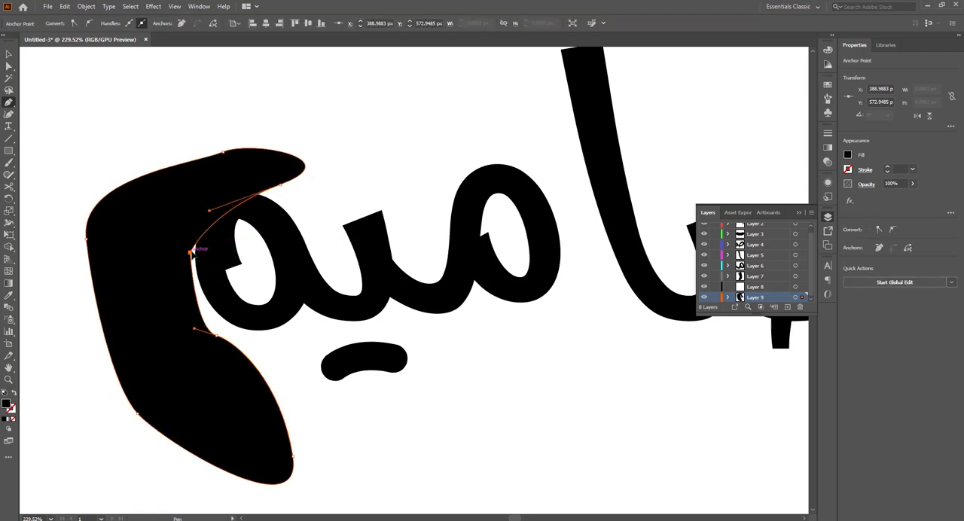
# Step: Split the final meem's tail from its loop with the Shape Builder and delete the excess of the drawn shape
pyautogui.press('v')
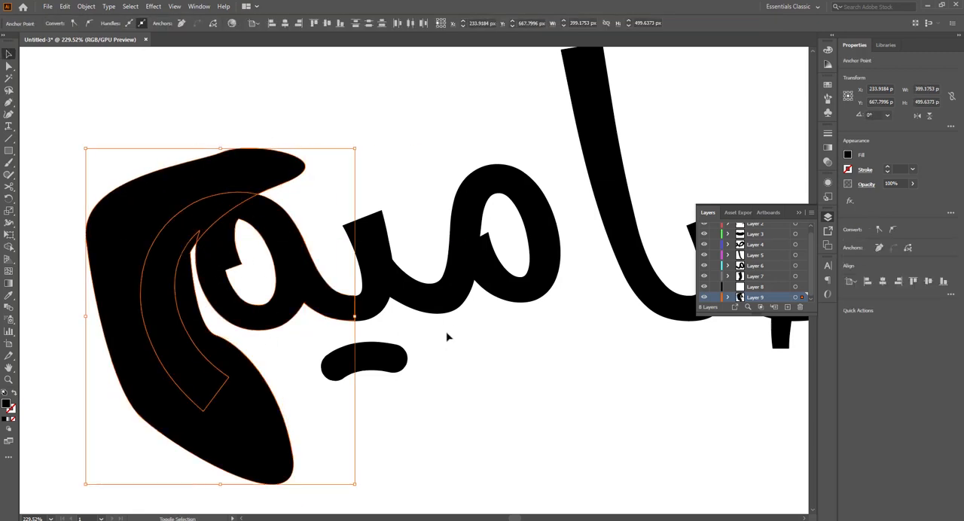
pyautogui.click(9, 247)
pyautogui.press('v')
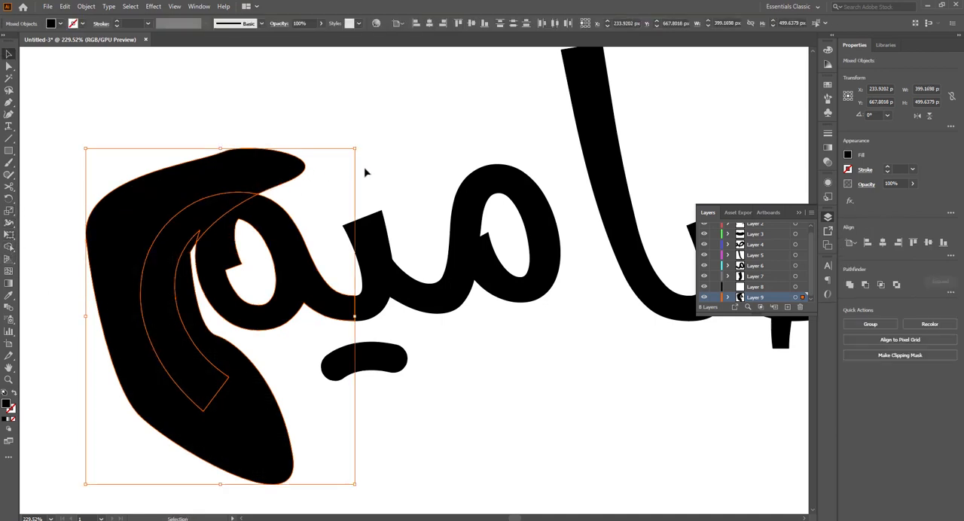
pyautogui.click(366, 172)
pyautogui.click(280, 175)
pyautogui.press('Delete')
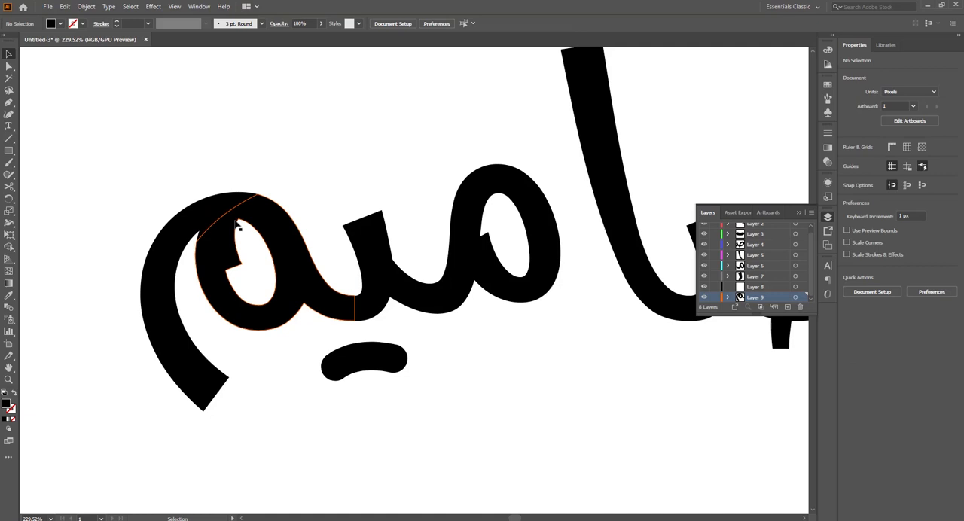
pyautogui.click(218, 256)
pyautogui.click(203, 218)
pyautogui.click(310, 154)
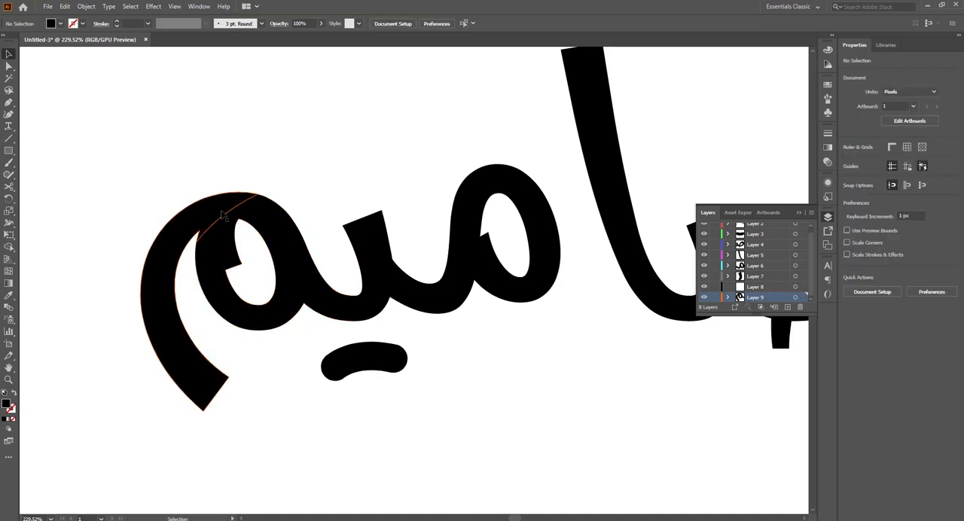
pyautogui.moveTo(222, 214); pyautogui.dragTo(126, 193)
pyautogui.hotkey('ctrl', 'z')
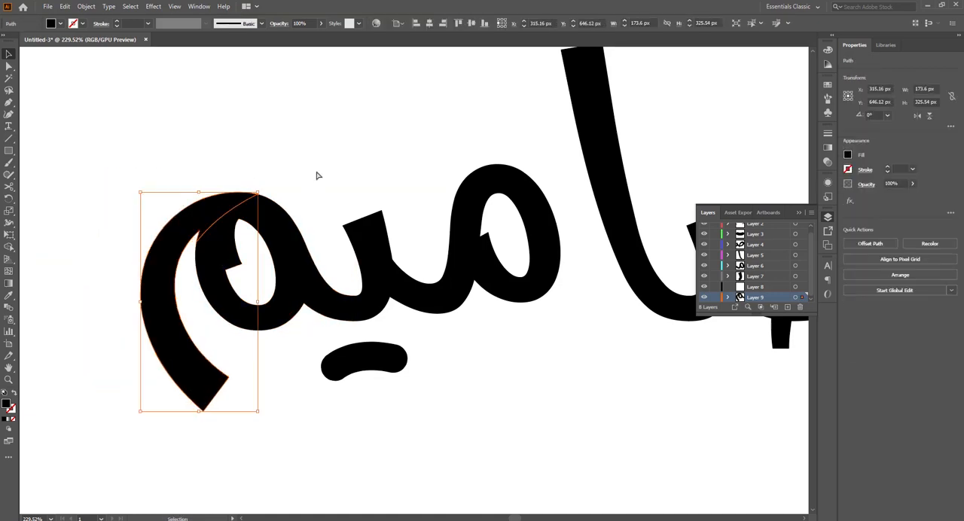
# Step: Move the final meem's tail in place from Layer 9 onto Layer 8
pyautogui.click(319, 176)
pyautogui.click(220, 210)
pyautogui.hotkey('ctrl', 'x')
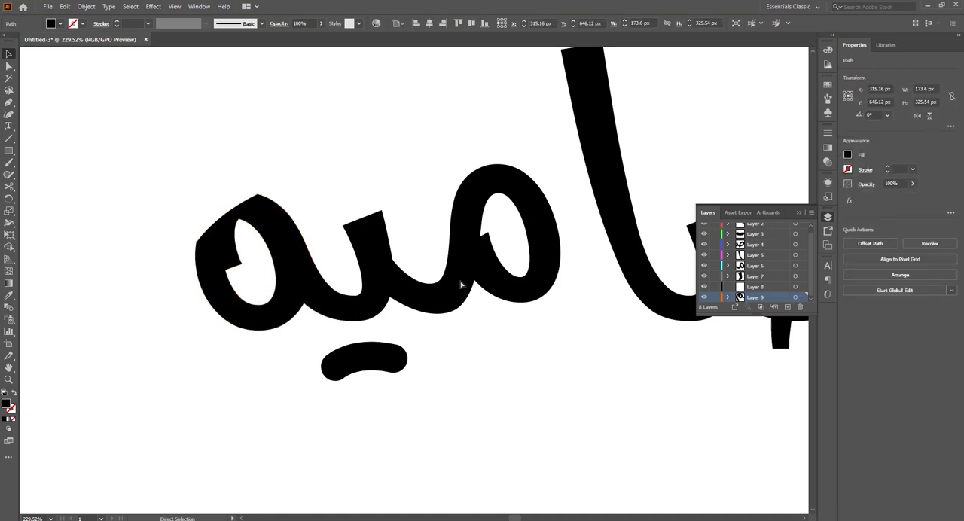
pyautogui.click(764, 287)
pyautogui.hotkey('ctrl', 'f')
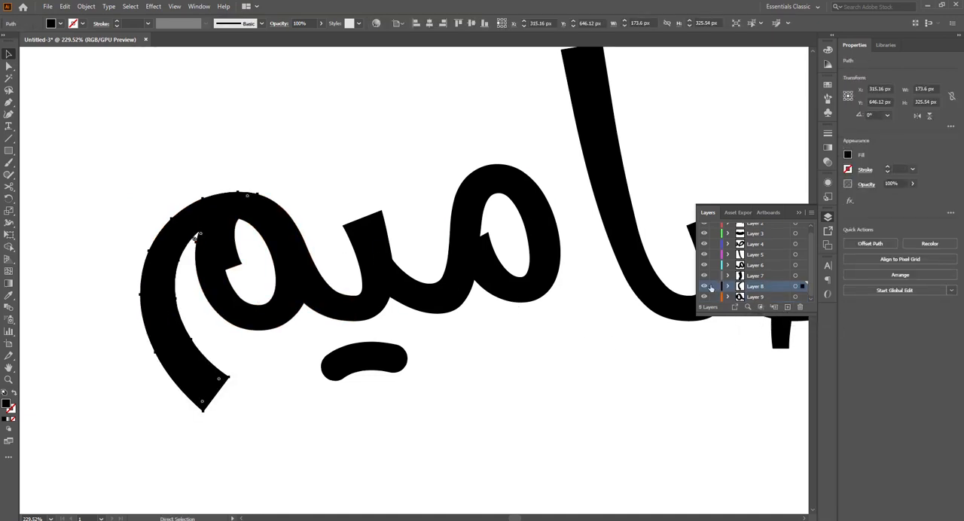
pyautogui.click(495, 379)
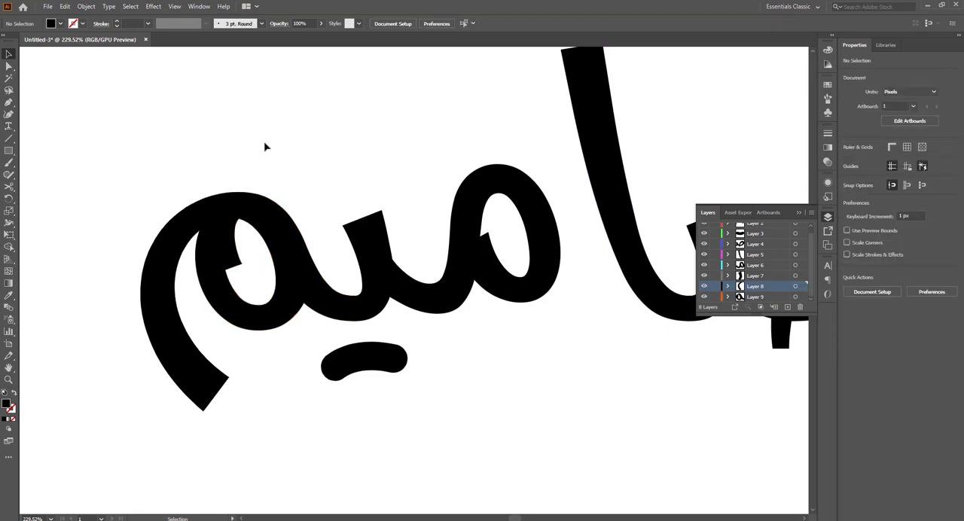
# Step: Fill the final meem's tail with blue to tell it apart from the loop
pyautogui.click(219, 221)
pyautogui.hotkey('ctrl', 'space')
pyautogui.keyDown('ctrl'); pyautogui.click(258, 157); pyautogui.keyUp('ctrl')
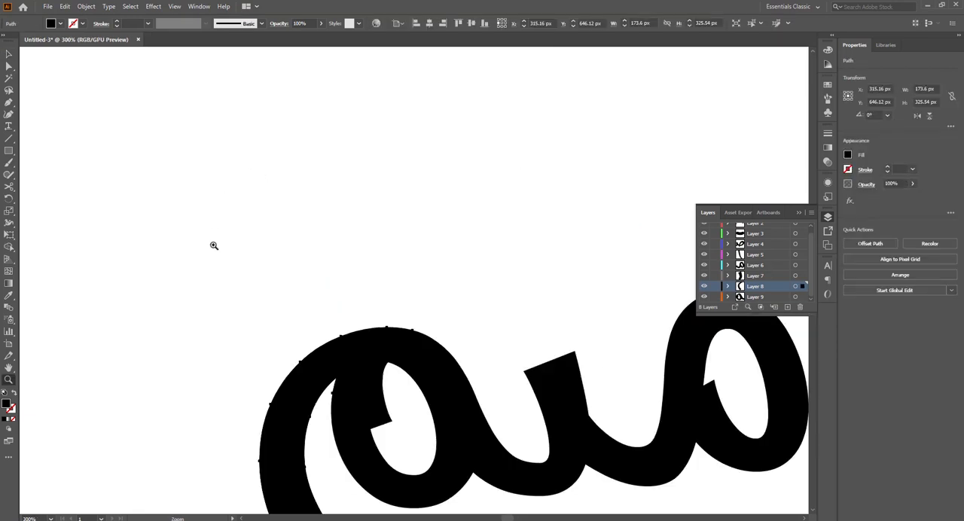
pyautogui.moveTo(434, 396); pyautogui.dragTo(267, 232)
pyautogui.press('z')
pyautogui.moveTo(221, 181); pyautogui.dragTo(323, 252)
pyautogui.click(306, 138)
pyautogui.hotkey('ctrl', 'space')
pyautogui.moveTo(180, 172); pyautogui.dragTo(241, 201)
pyautogui.click(210, 176)
pyautogui.click(60, 23)
pyautogui.click(77, 51)
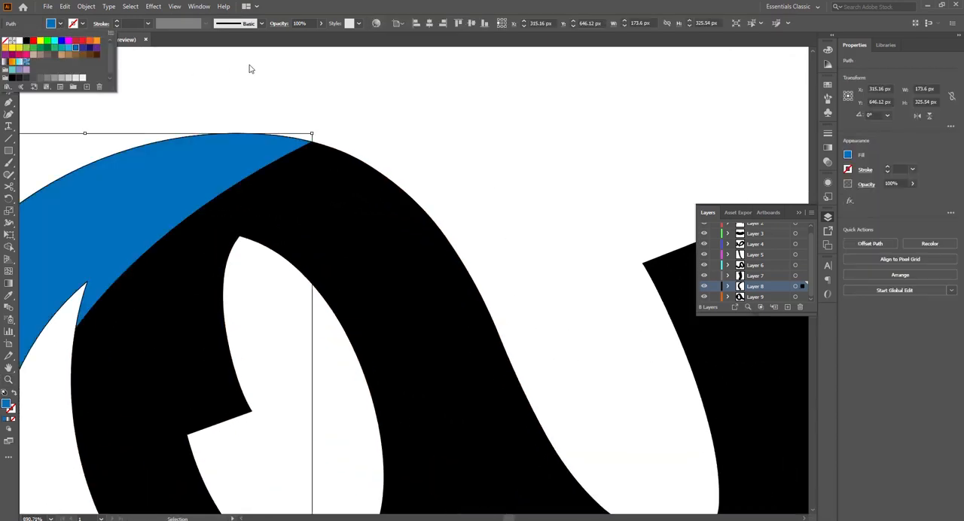
# Step: Fill the final meem's loop with teal
pyautogui.moveTo(314, 197); pyautogui.dragTo(427, 180)
pyautogui.click(431, 134)
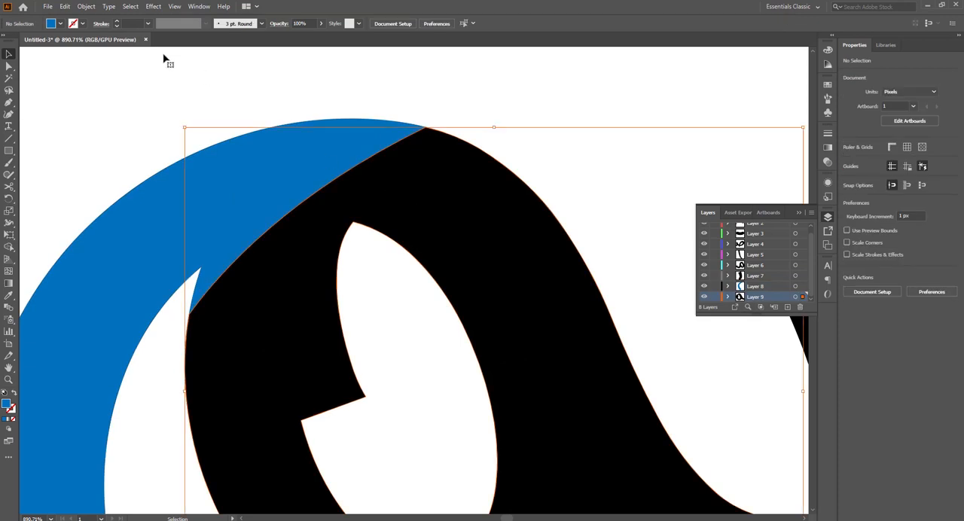
pyautogui.click(60, 24)
pyautogui.click(61, 50)
pyautogui.click(595, 103)
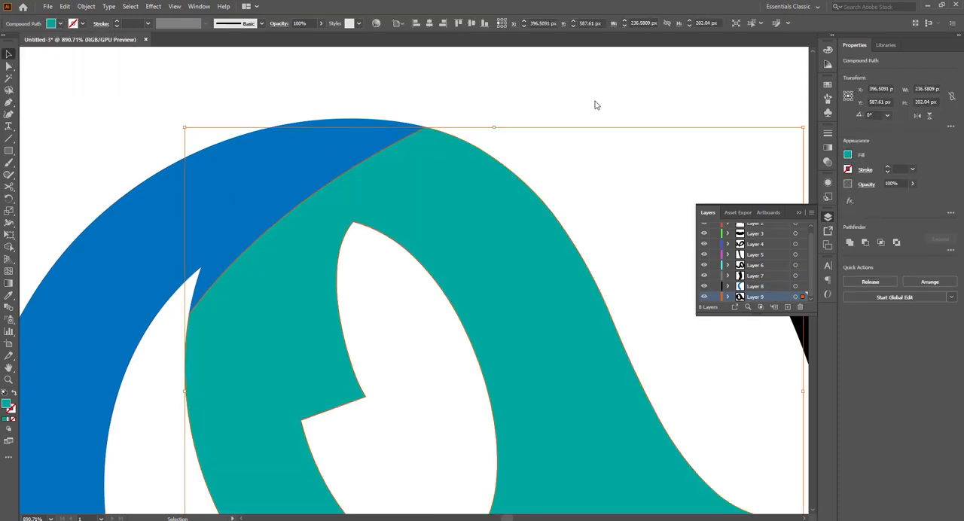
# Step: Isolate the blue tail path and add anchor points along its inner edge where it meets the loop
pyautogui.click(302, 191)
pyautogui.press('a')
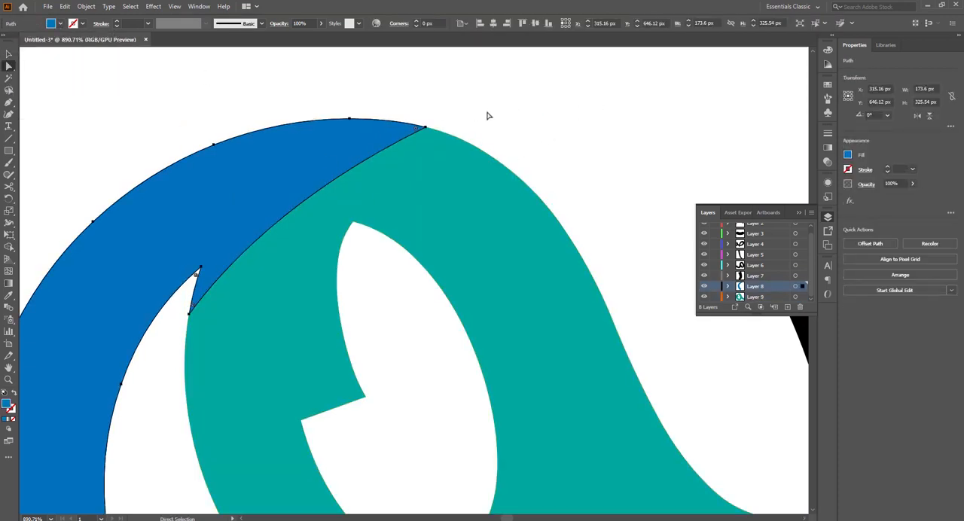
pyautogui.click(491, 112)
pyautogui.click(376, 151)
pyautogui.press('p')
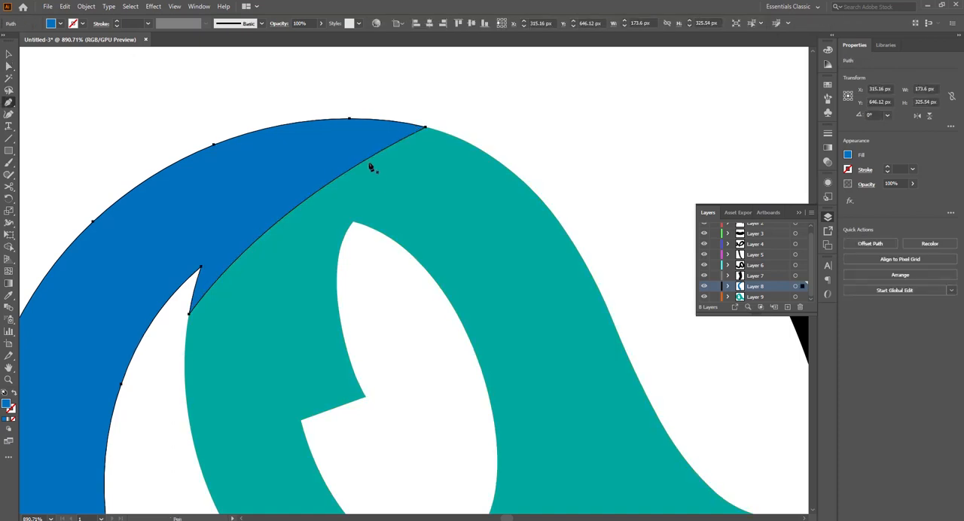
pyautogui.press('v')
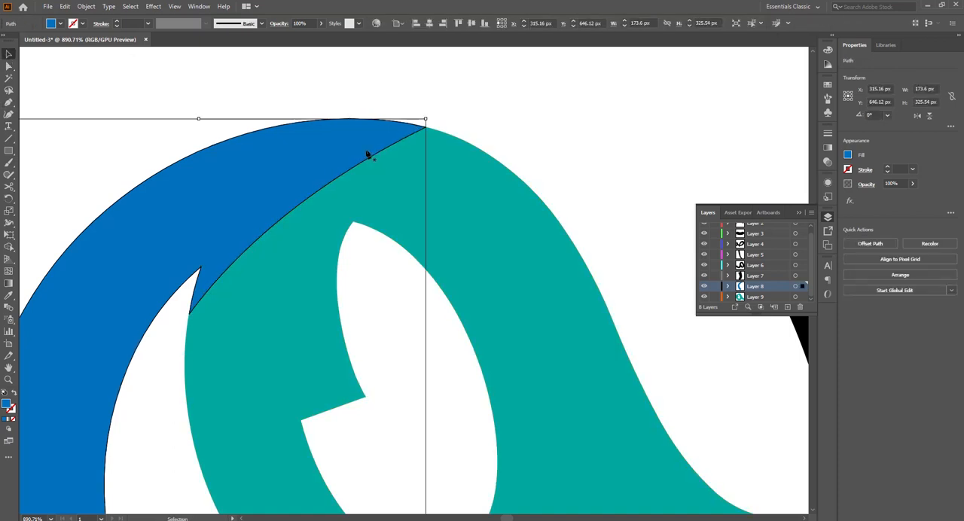
pyautogui.doubleClick(367, 154)
pyautogui.press('p')
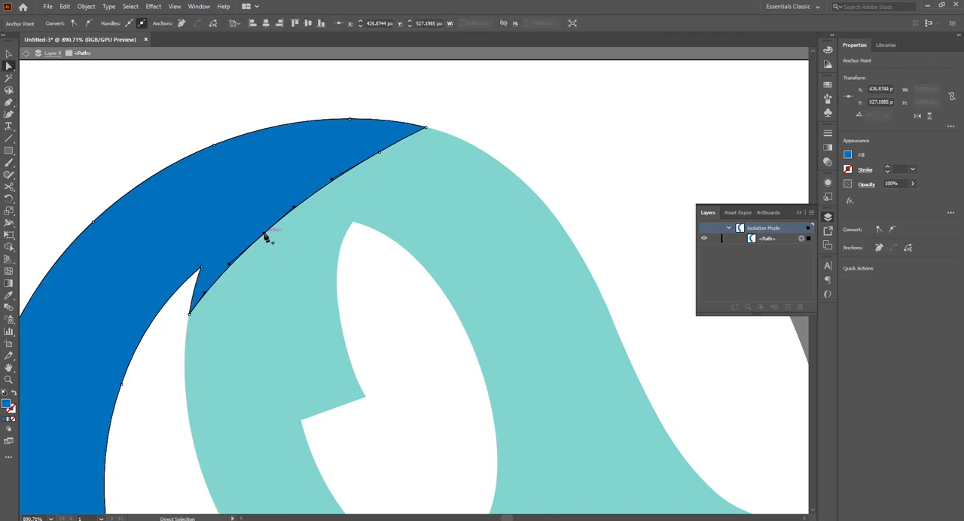
# Step: Reshape the tail's inner edge and both its corners into rounded curves that overlap the teal loop, and leave isolation mode
pyautogui.moveTo(265, 235); pyautogui.dragTo(272, 246)
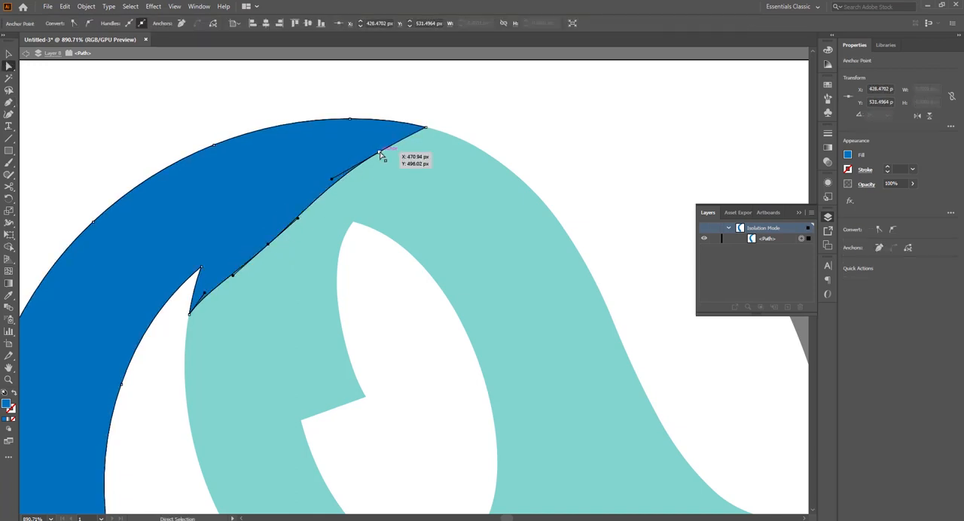
pyautogui.moveTo(381, 155); pyautogui.dragTo(406, 156)
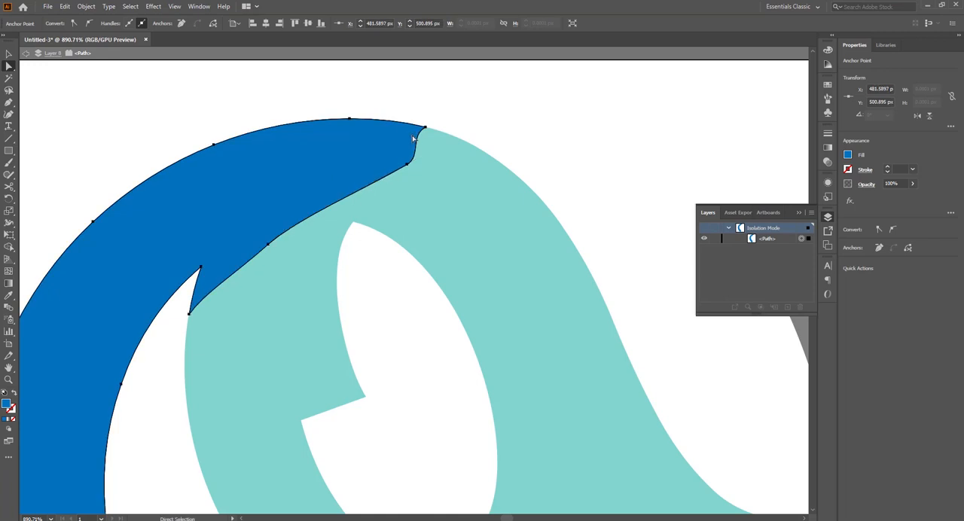
pyautogui.click(426, 128)
pyautogui.moveTo(412, 136); pyautogui.dragTo(447, 139)
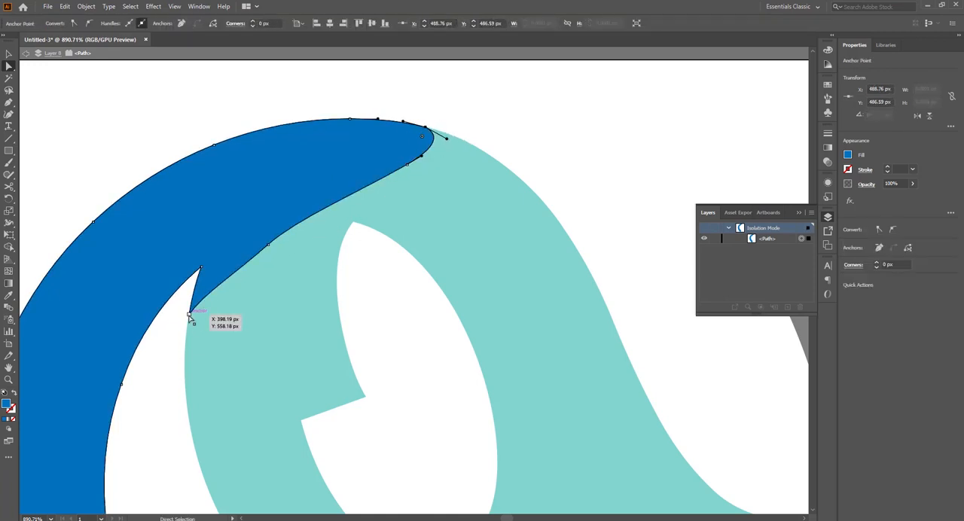
pyautogui.moveTo(208, 295); pyautogui.dragTo(202, 338)
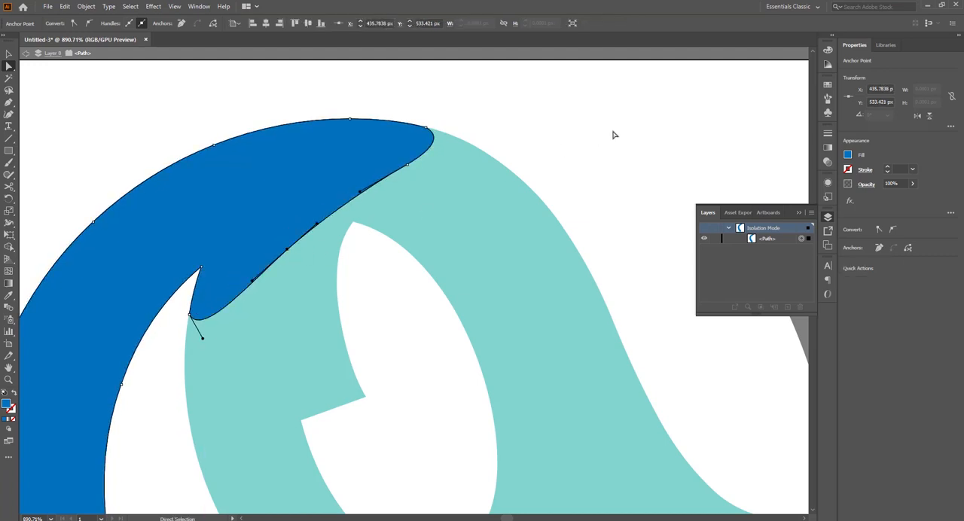
pyautogui.doubleClick(614, 135)
pyautogui.press('v')
pyautogui.hotkey('ctrl', '-')
pyautogui.hotkey('ctrl', '-')
pyautogui.hotkey('ctrl', '-')
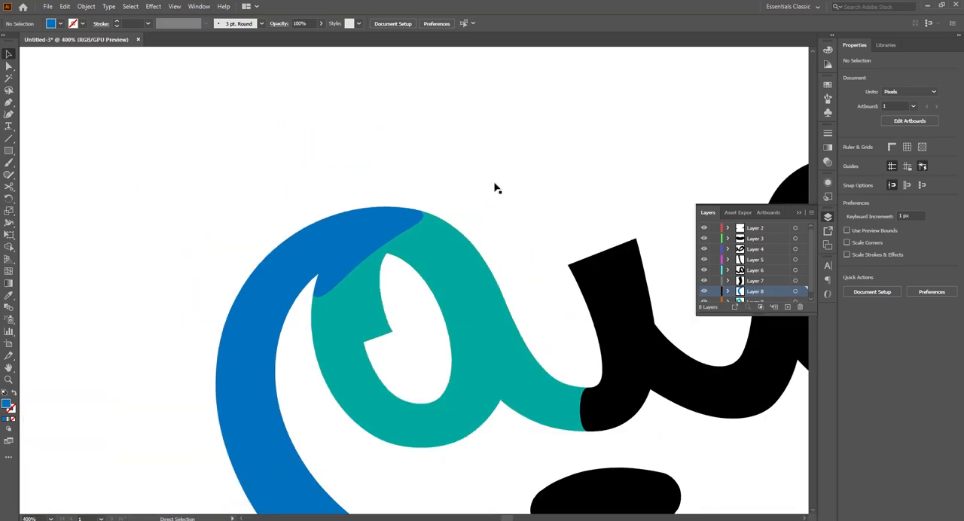
# Step: Place Layer 8 below Layer 9 and fill both the meem's tail and loop with black
pyautogui.moveTo(517, 333); pyautogui.dragTo(467, 268)
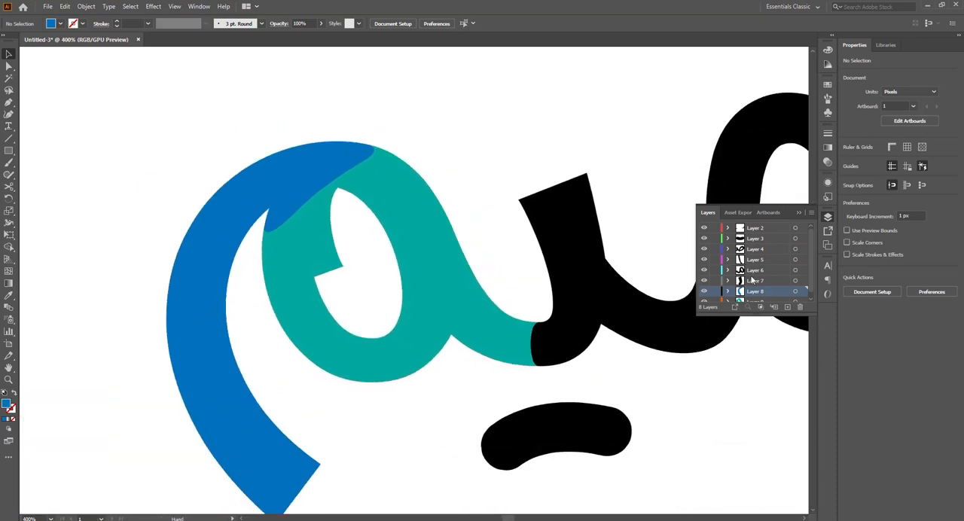
pyautogui.moveTo(757, 296); pyautogui.dragTo(758, 301)
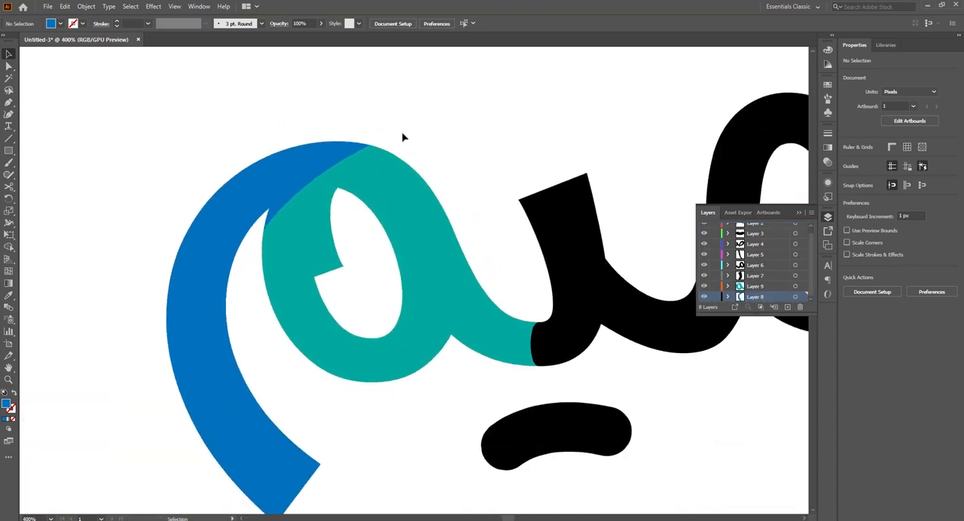
pyautogui.moveTo(403, 138); pyautogui.dragTo(218, 171)
pyautogui.click(58, 24)
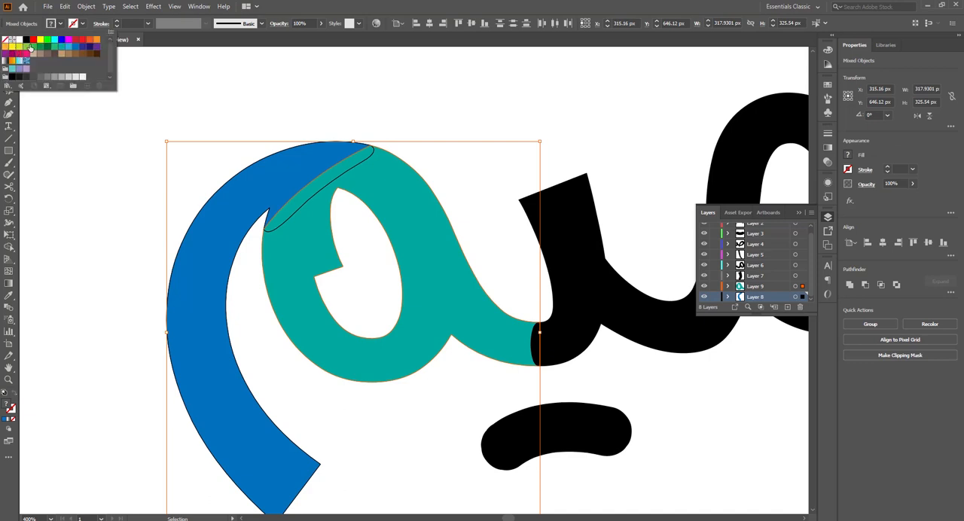
pyautogui.click(26, 41)
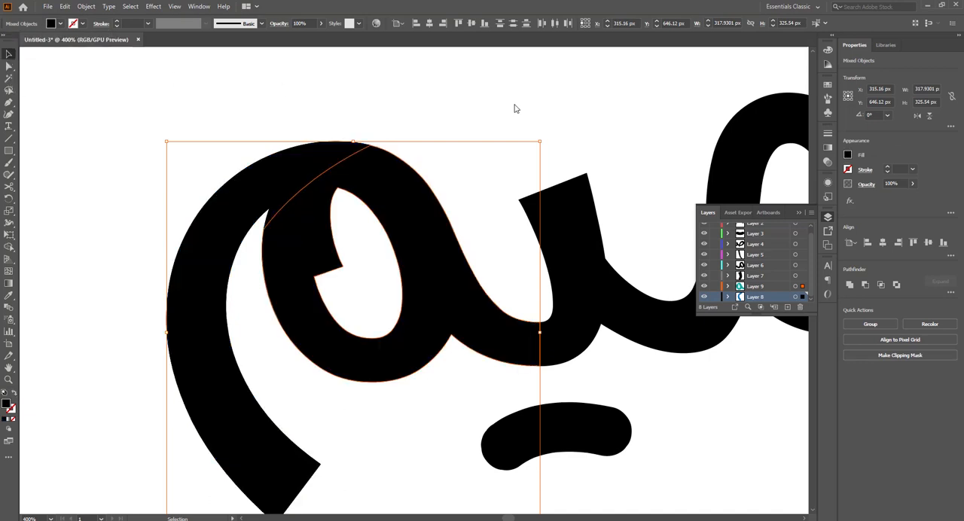
pyautogui.click(517, 107)
pyautogui.hotkey('ctrl', '0')
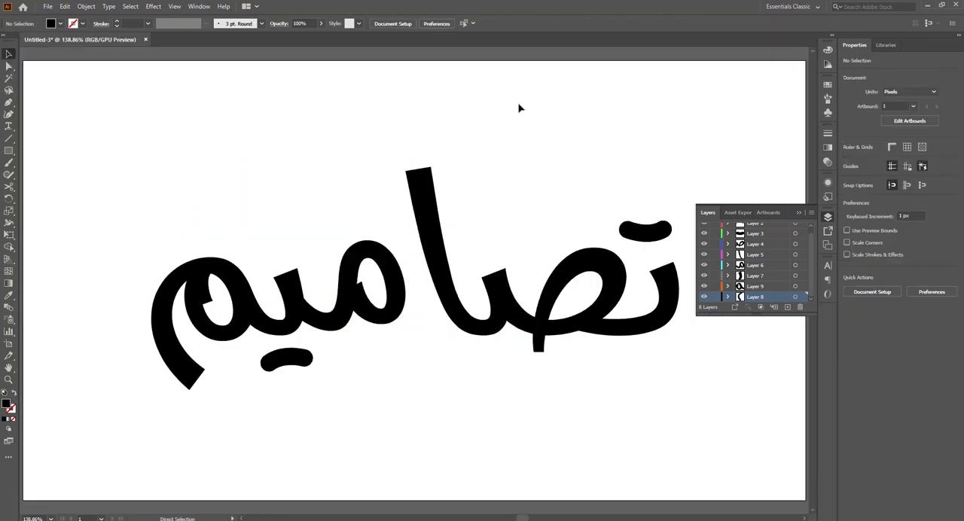
# Step: Save the document as the Illustrator file تصاميم.ai
pyautogui.hotkey('ctrl', 's')
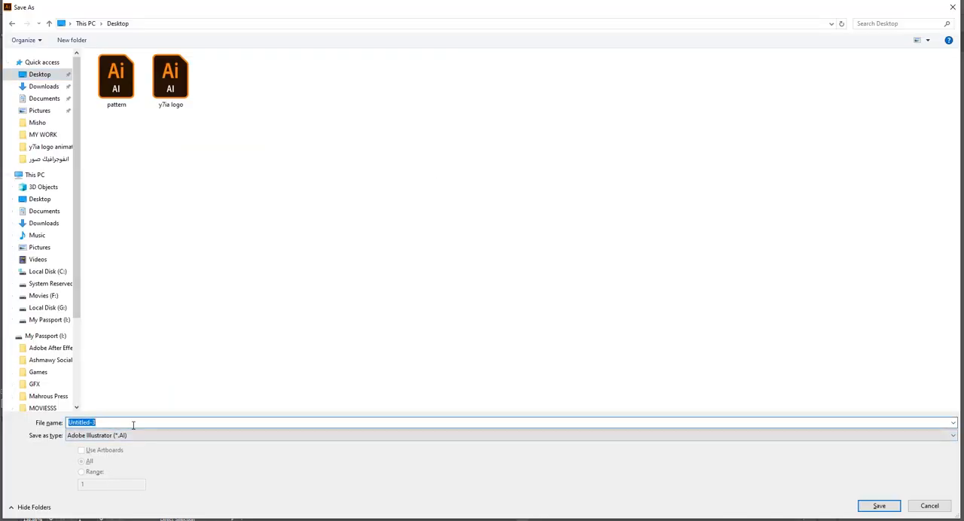
pyautogui.press('Return')
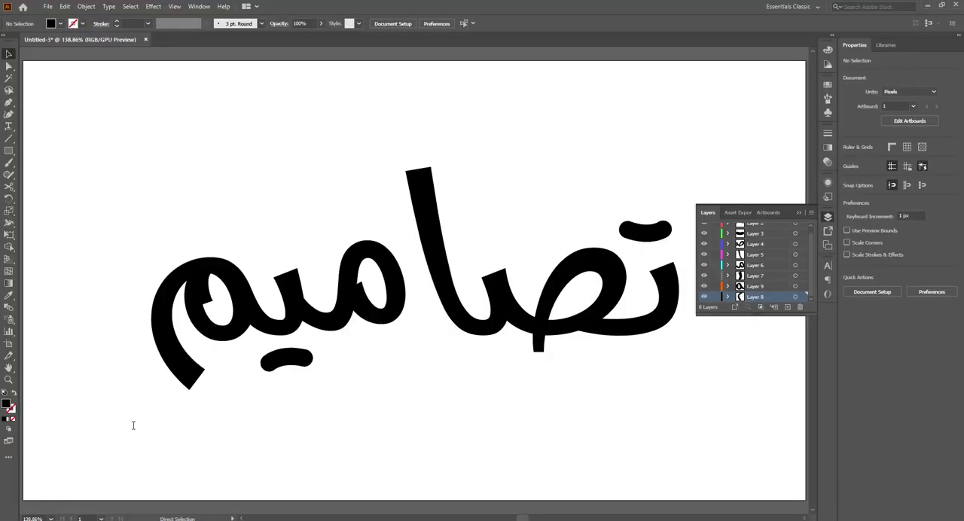
pyautogui.click(526, 407)
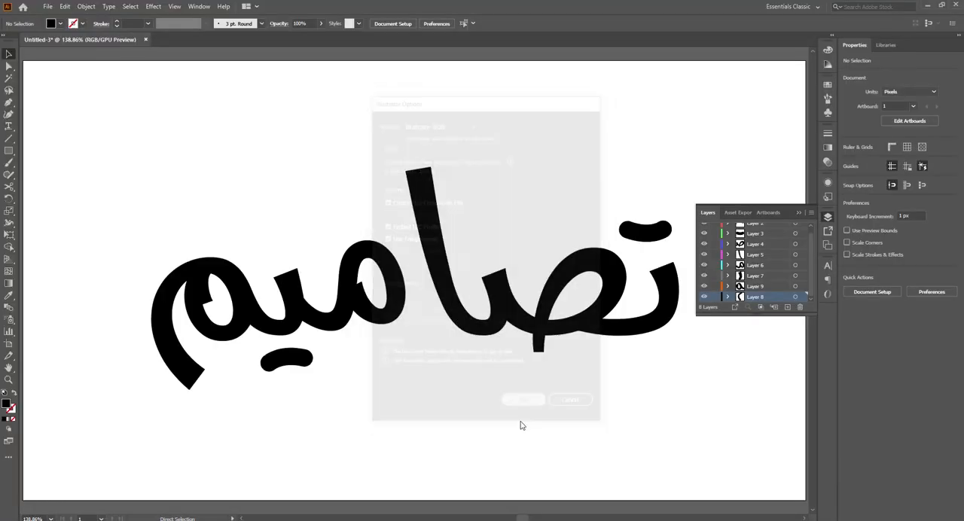
# Step: Move the curved stroke beneath the yaa in place onto a new layer of its own
pyautogui.click(284, 361)
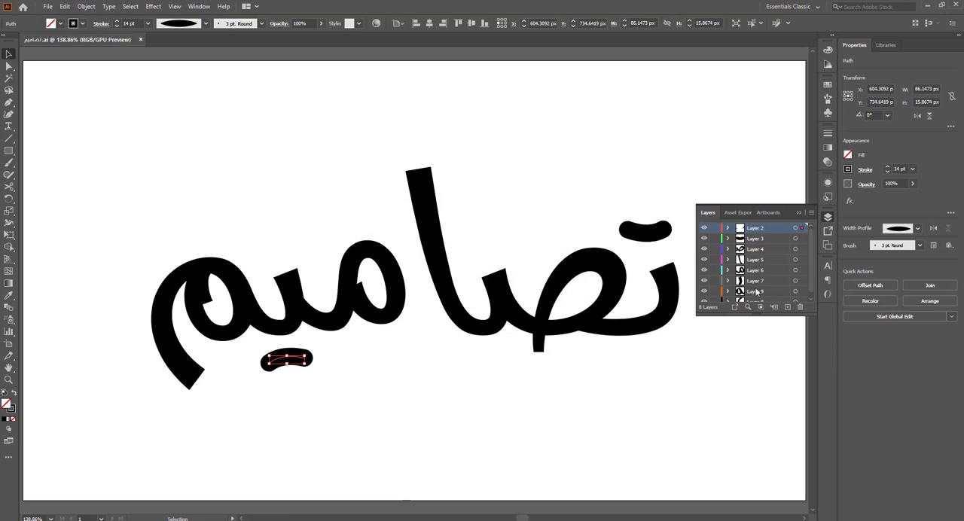
pyautogui.press('Delete')
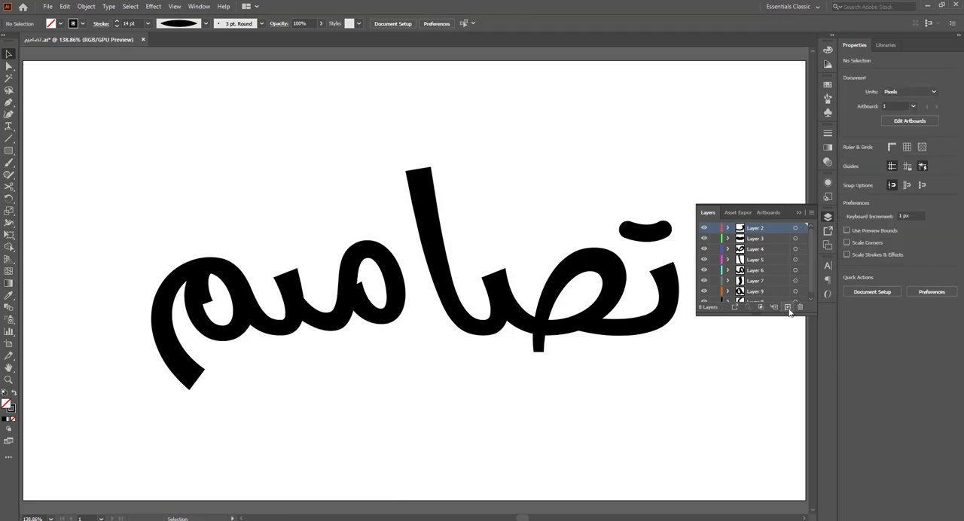
pyautogui.hotkey('ctrl', 'f')
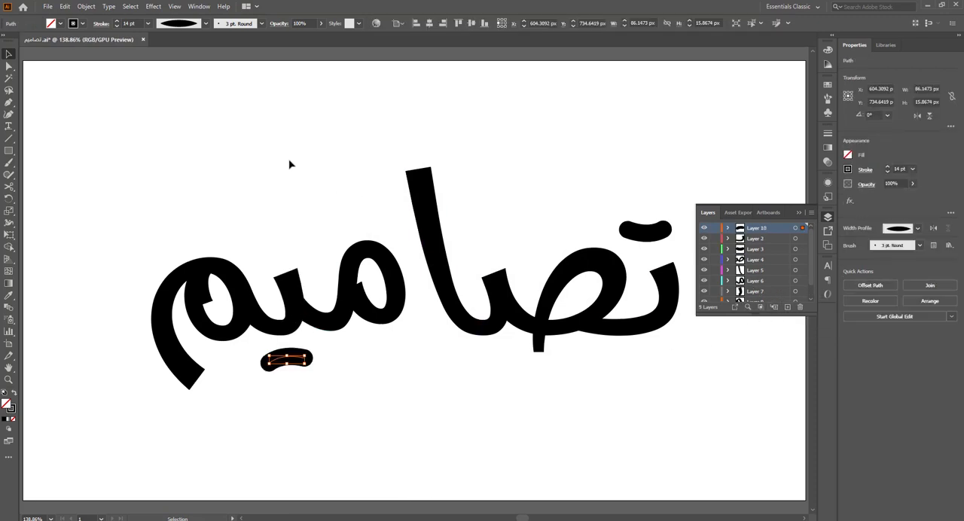
pyautogui.click(290, 164)
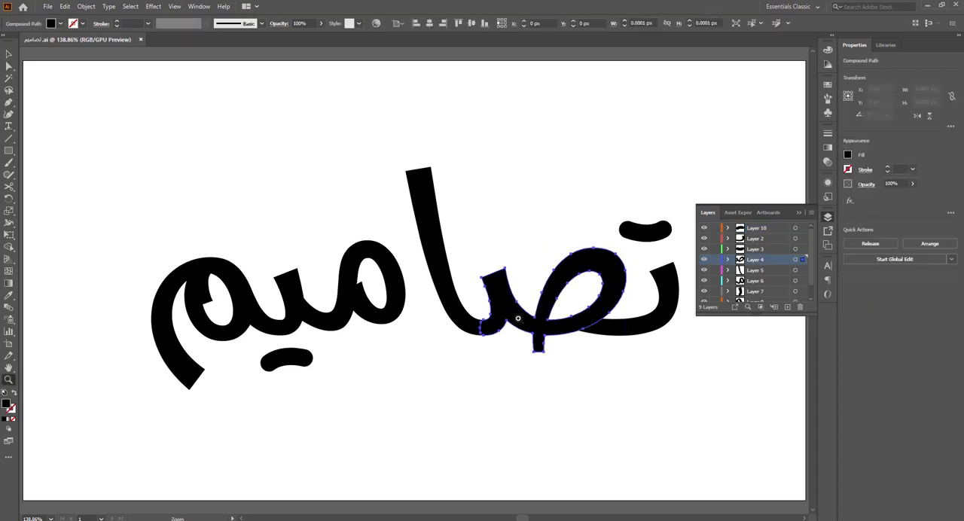
# Step: Draw a rectangle covering the saad's tooth beside the alef and select it together with the saad
pyautogui.moveTo(519, 318); pyautogui.dragTo(643, 420)
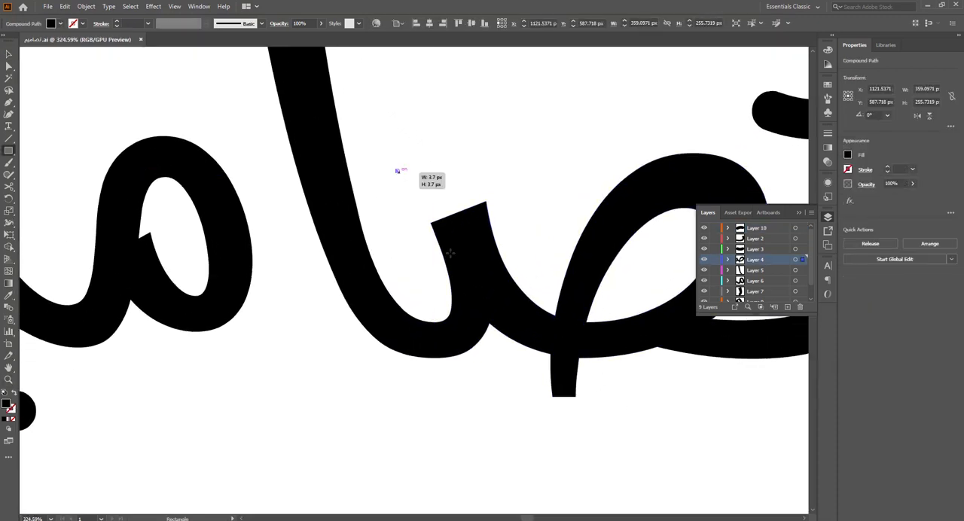
pyautogui.moveTo(396, 169); pyautogui.dragTo(522, 384)
pyautogui.press('v')
pyautogui.keyDown('shift'); pyautogui.click(533, 363); pyautogui.keyUp('shift')
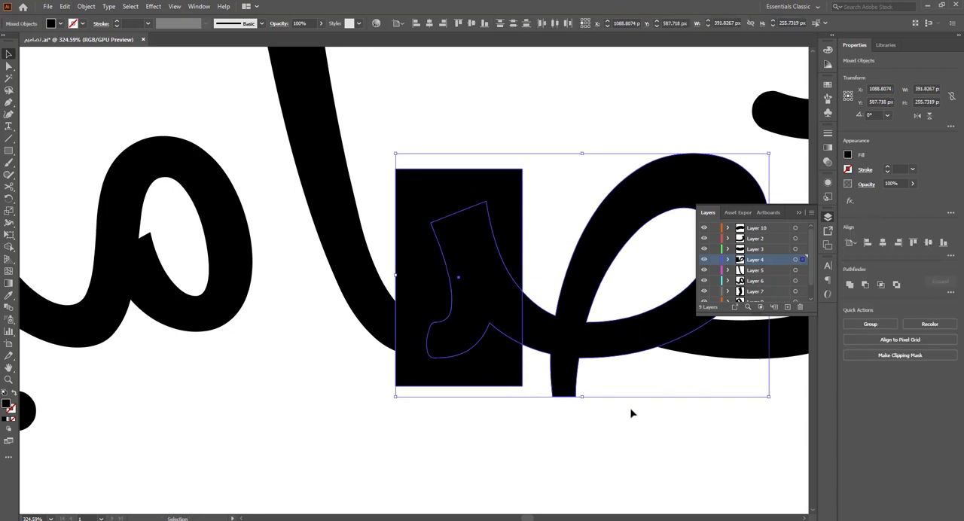
# Step: Split the tooth from the saad with the Shape Builder and delete the excess of the rectangle
pyautogui.click(11, 251)
pyautogui.click(476, 265)
pyautogui.press('v')
pyautogui.click(544, 115)
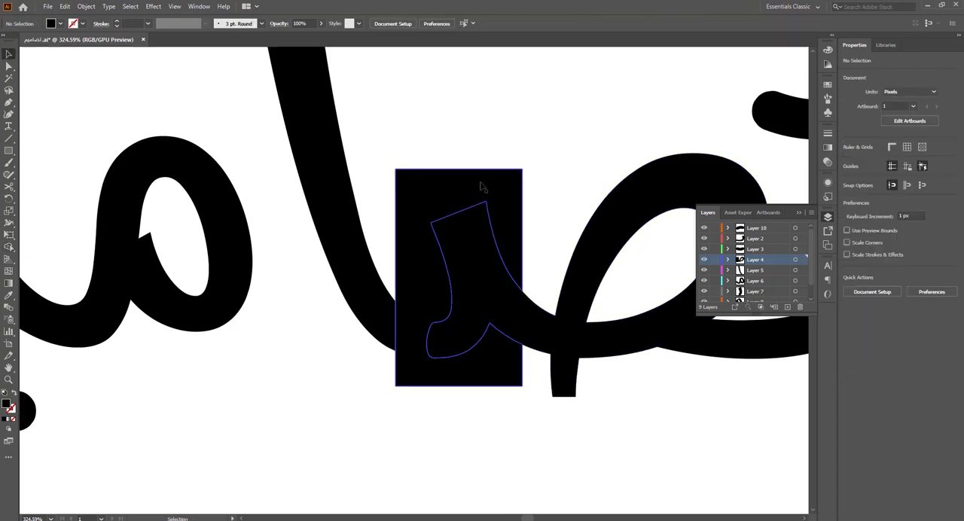
pyautogui.click(483, 187)
pyautogui.press('Delete')
pyautogui.moveTo(495, 289); pyautogui.dragTo(415, 228)
pyautogui.press('a')
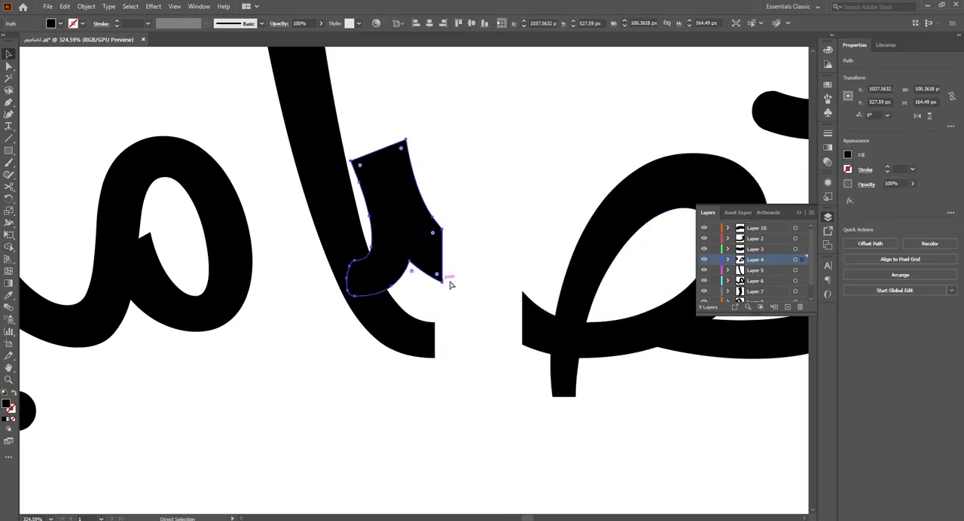
pyautogui.hotkey('ctrl', 'z')
pyautogui.click(560, 161)
pyautogui.moveTo(478, 322); pyautogui.dragTo(455, 322)
pyautogui.hotkey('ctrl', 'z')
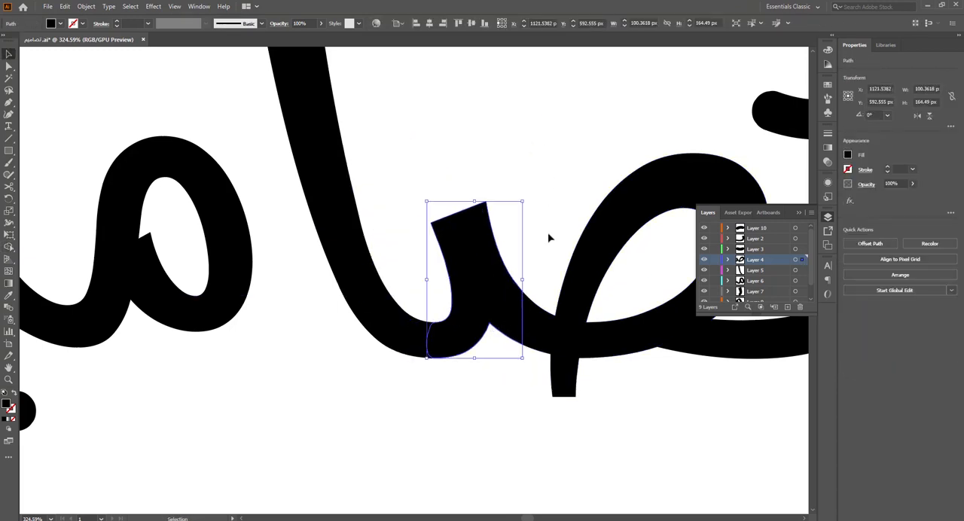
pyautogui.keyDown('alt'); pyautogui.scroll(4, 549, 334); pyautogui.keyUp('alt')
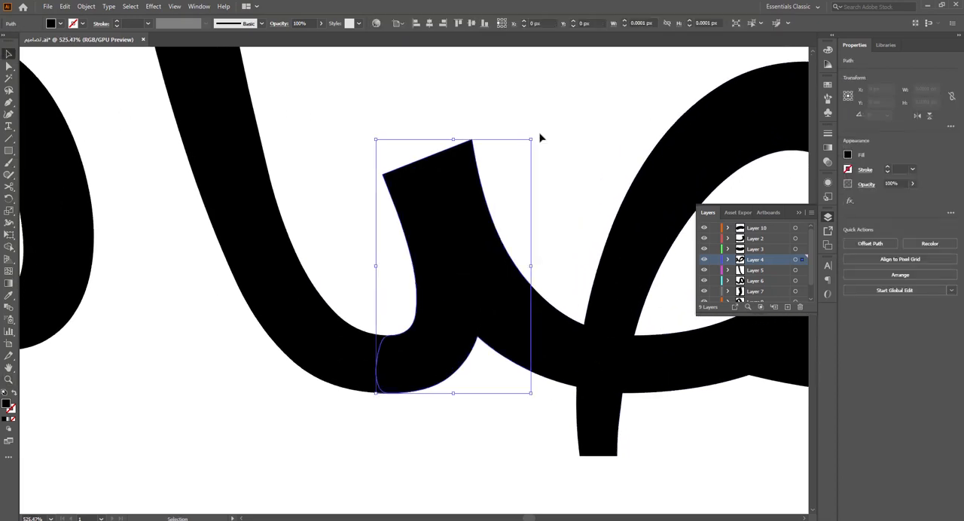
# Step: Add two anchor points along the straight vertical cut edge of the saad's tooth
pyautogui.click(539, 138)
pyautogui.click(484, 299)
pyautogui.hotkey('ctrl', 'space')
pyautogui.moveTo(506, 330); pyautogui.dragTo(577, 359)
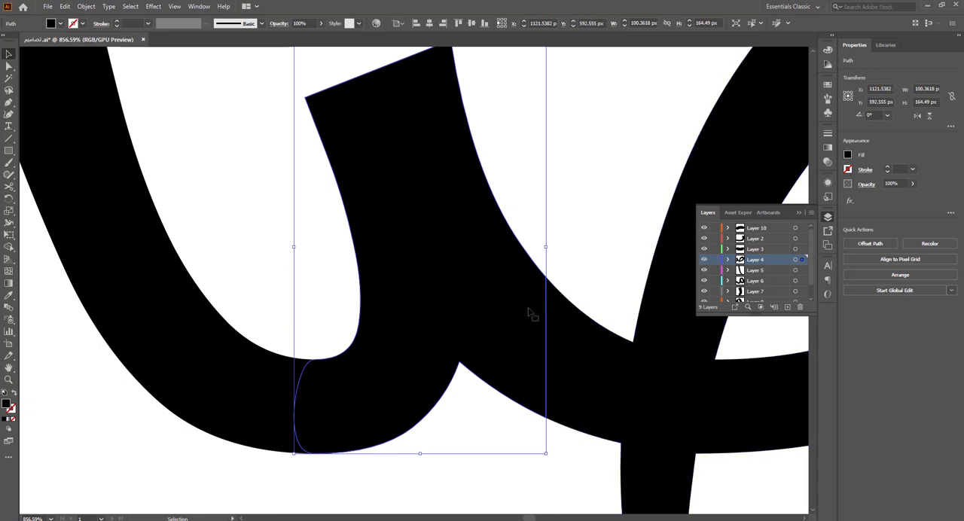
pyautogui.hotkey('ctrl', 'space')
pyautogui.moveTo(525, 307); pyautogui.dragTo(618, 341)
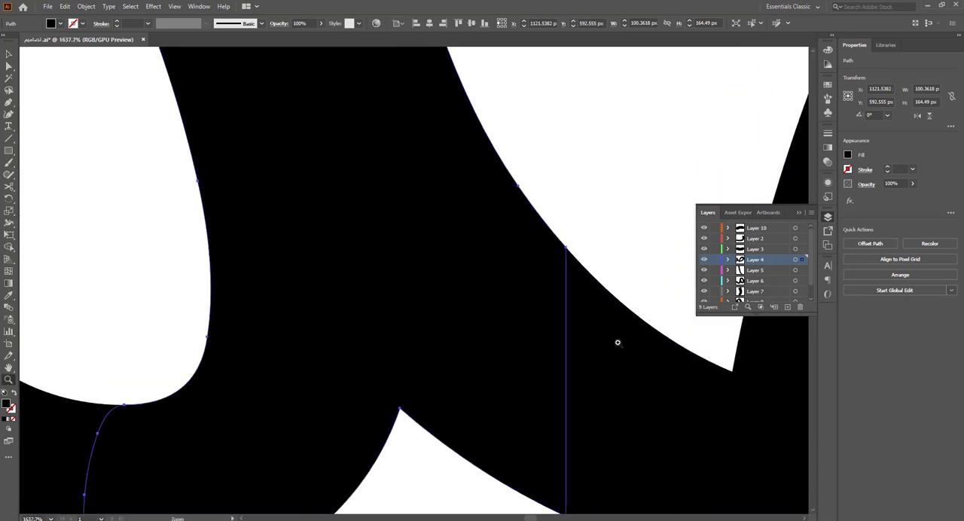
pyautogui.press('p')
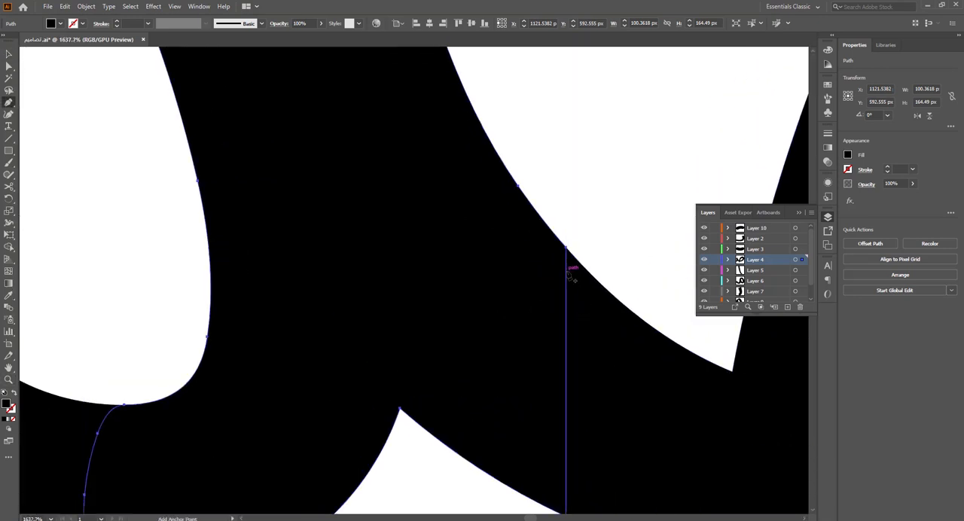
pyautogui.click(567, 272)
pyautogui.press('a')
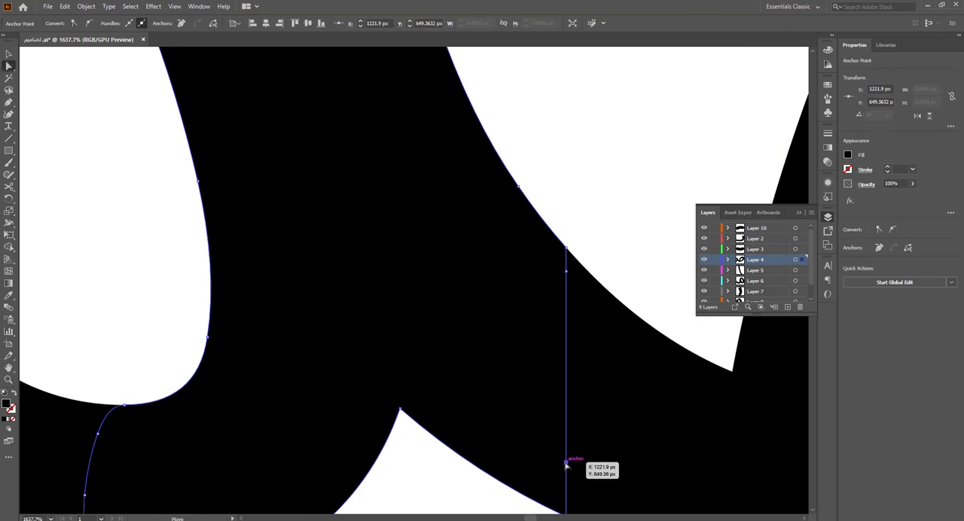
# Step: Pull the two new anchor points of the tooth's cut edge into the saad's stroke so the pieces overlap
pyautogui.press('space')
pyautogui.moveTo(567, 462); pyautogui.dragTo(455, 303)
pyautogui.moveTo(457, 304); pyautogui.dragTo(491, 362)
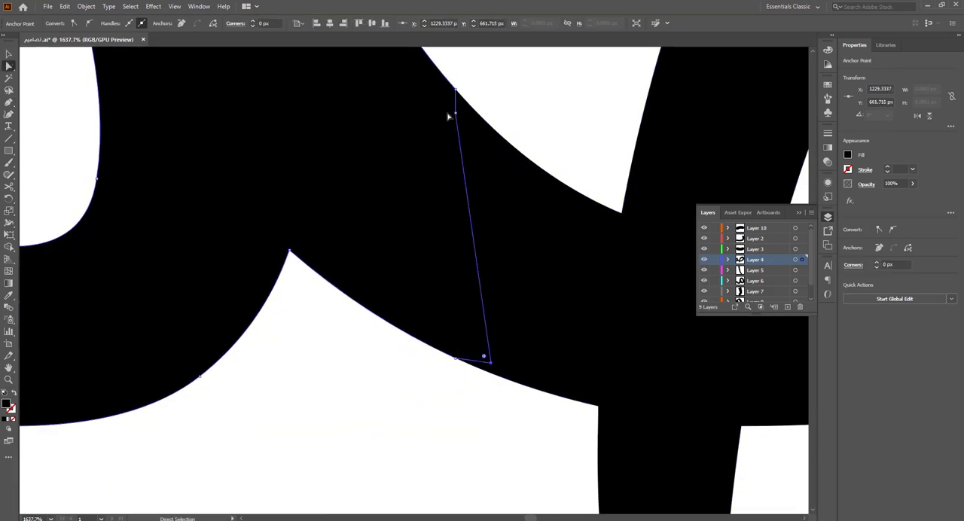
pyautogui.moveTo(455, 113); pyautogui.dragTo(522, 174)
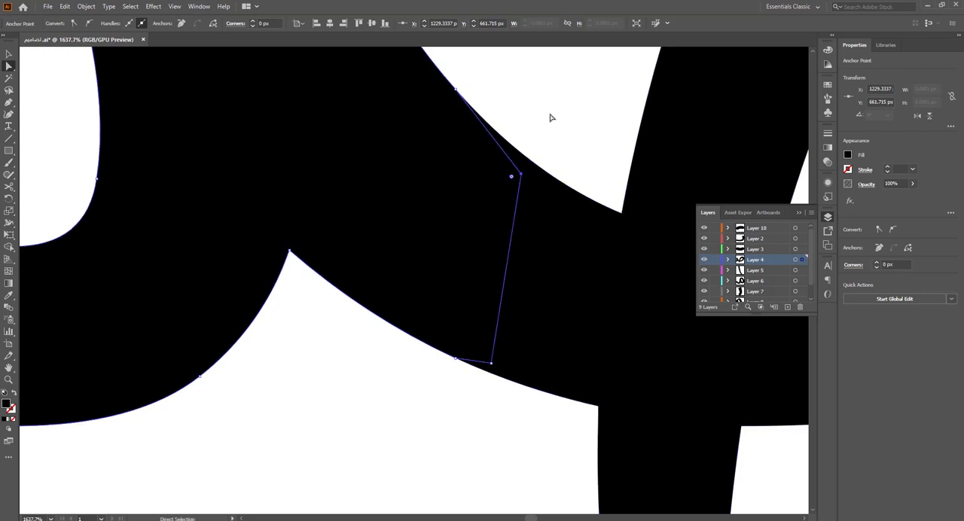
pyautogui.click(554, 119)
pyautogui.hotkey('ctrl', '-')
pyautogui.hotkey('ctrl', '-')
pyautogui.hotkey('ctrl', '-')
pyautogui.hotkey('ctrl', '-')
pyautogui.hotkey('ctrl', '-')
pyautogui.hotkey('ctrl', '-')
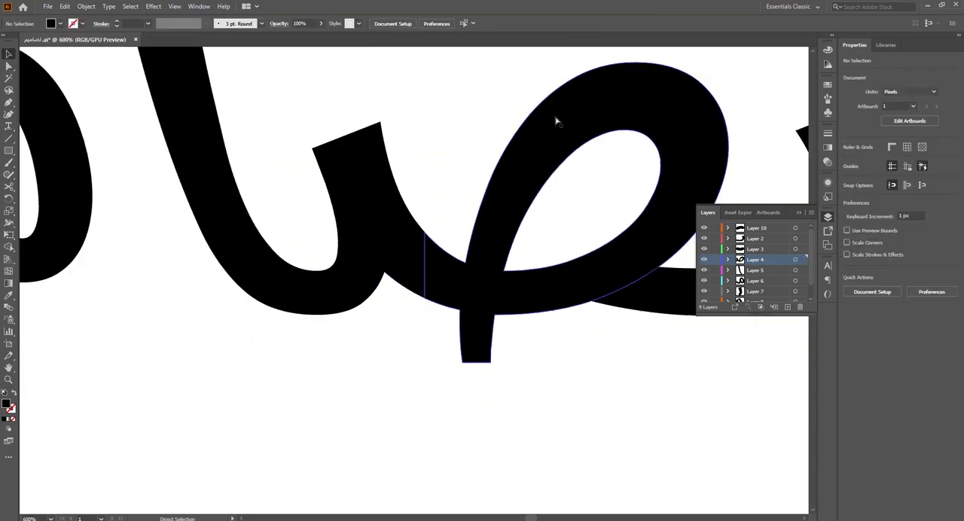
# Step: Move the saad's tooth in place onto a new layer of its own
pyautogui.press('v')
pyautogui.click(368, 284)
pyautogui.press('z')
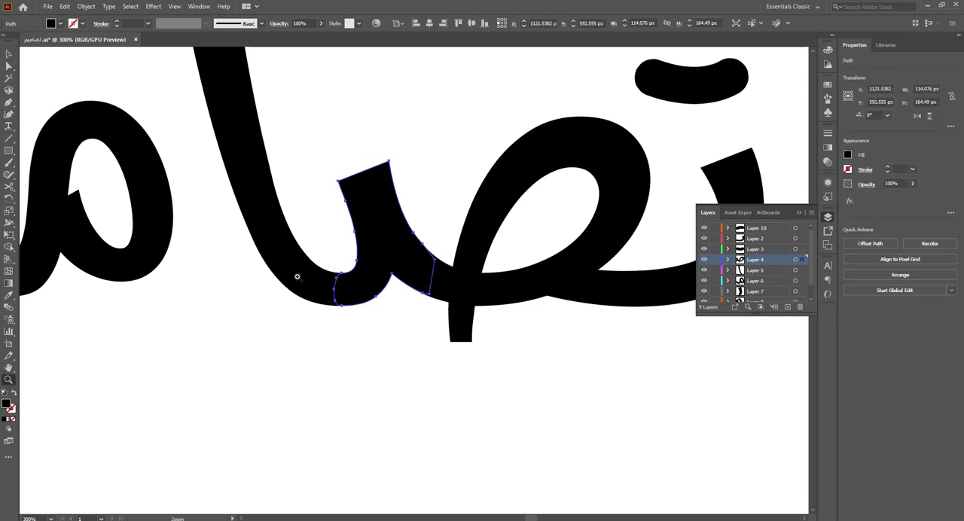
pyautogui.press('v')
pyautogui.keyDown('shift'); pyautogui.click(324, 296); pyautogui.keyUp('shift')
pyautogui.click(356, 345)
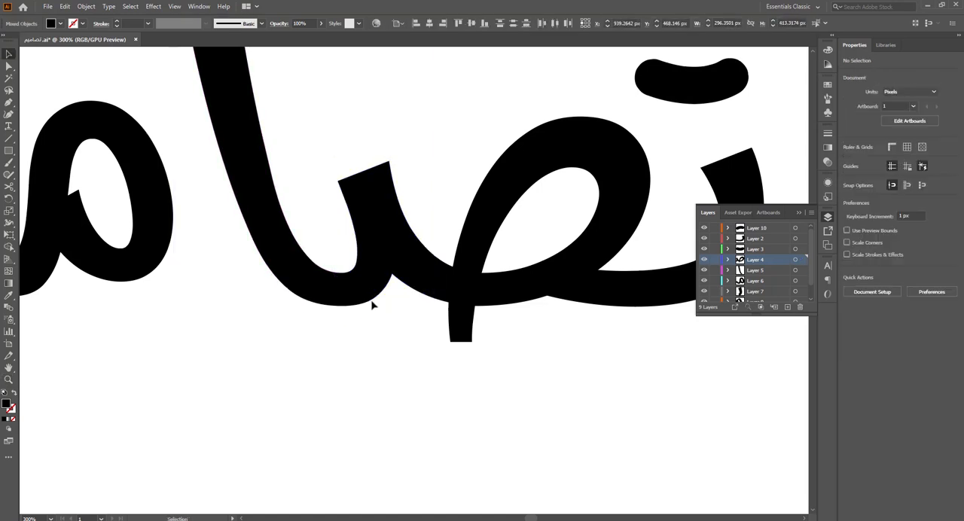
pyautogui.click(372, 294)
pyautogui.hotkey('ctrl', 'x')
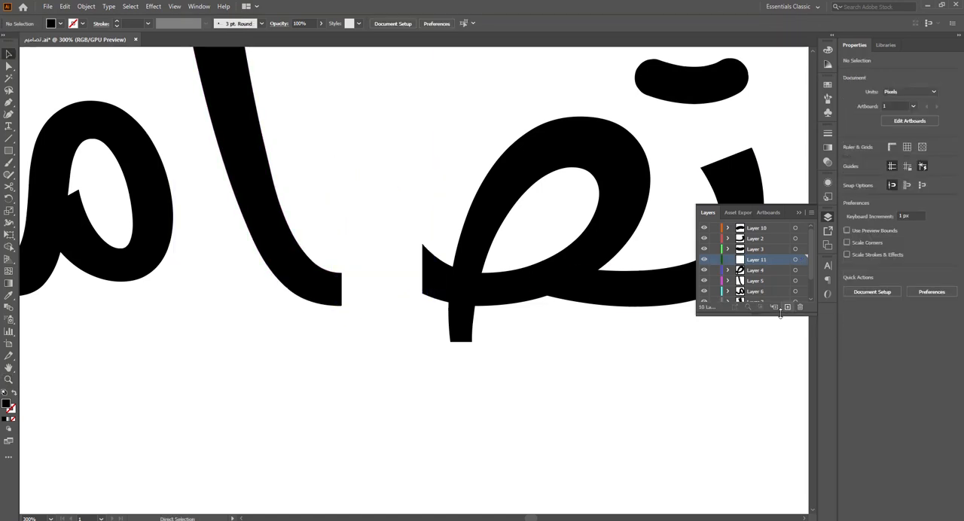
pyautogui.click(788, 308)
pyautogui.hotkey('ctrl', 'f')
# Step: Deselect everything, fit the whole artboard in view and save the document
pyautogui.click(496, 395)
pyautogui.hotkey('ctrl', '0')
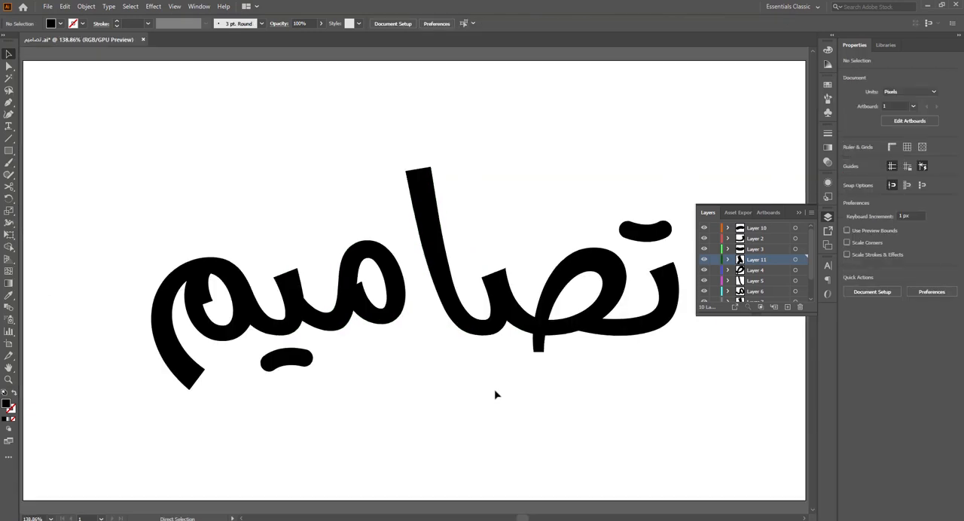
pyautogui.hotkey('ctrl', 's')
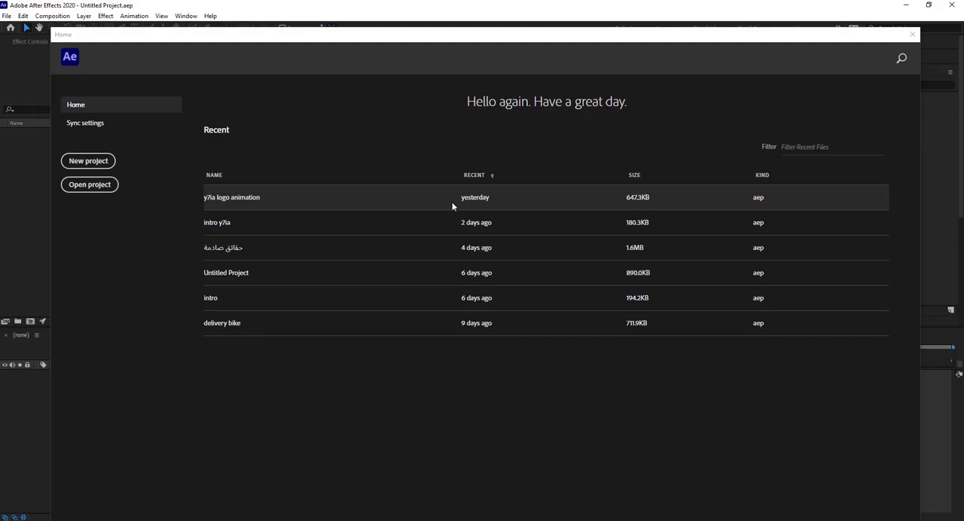
# Step: Switch to After Effects and start a new project with a 1920 x 1080, 30 fps composition lasting 10 seconds
pyautogui.click(90, 160)
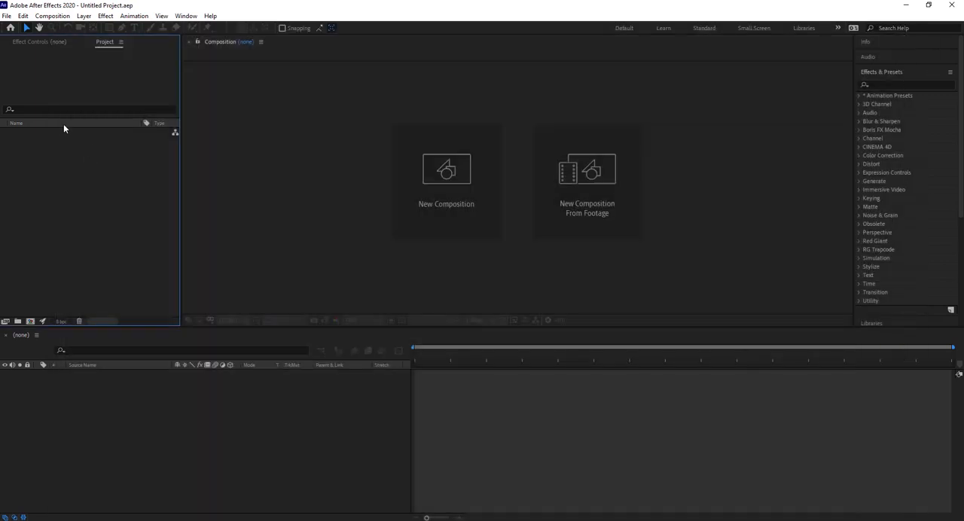
pyautogui.click(53, 16)
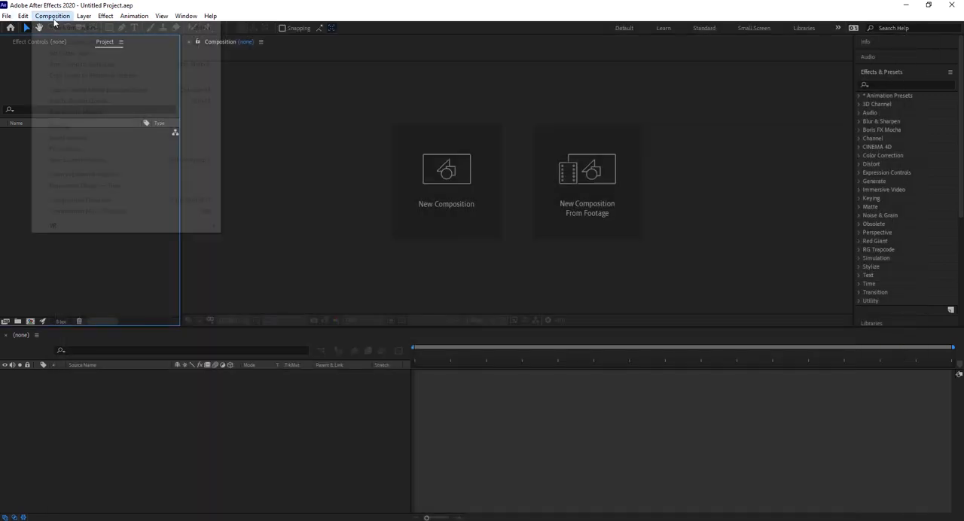
pyautogui.click(61, 28)
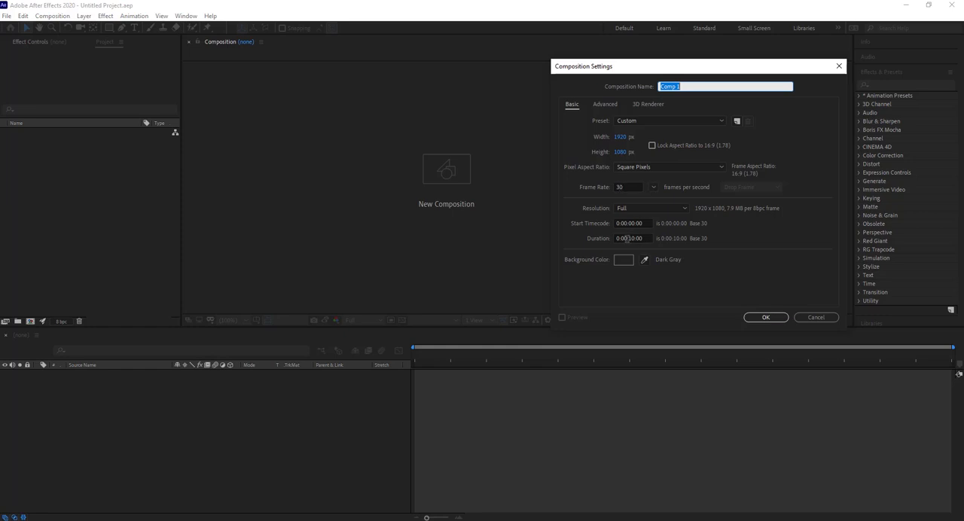
pyautogui.moveTo(627, 238); pyautogui.dragTo(645, 238)
pyautogui.click(766, 317)
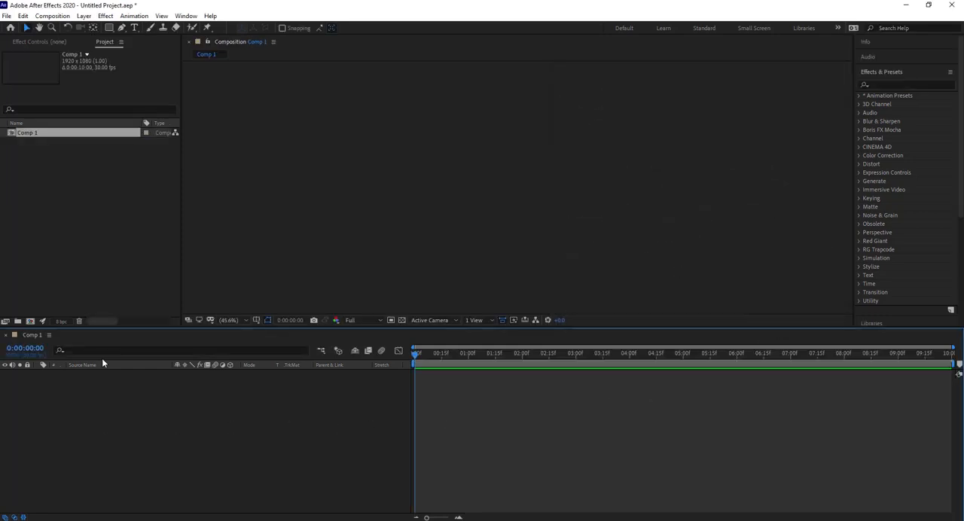
# Step: Import the تصاميم Illustrator file as Composition - Retain Layer Sizes and add the imported composition to Comp 1
pyautogui.click(6, 15)
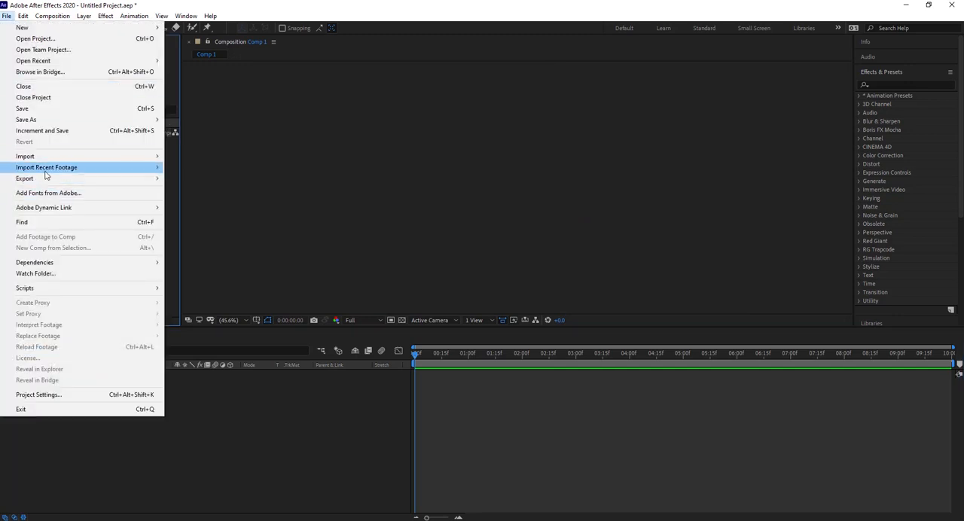
pyautogui.moveTo(54, 157)
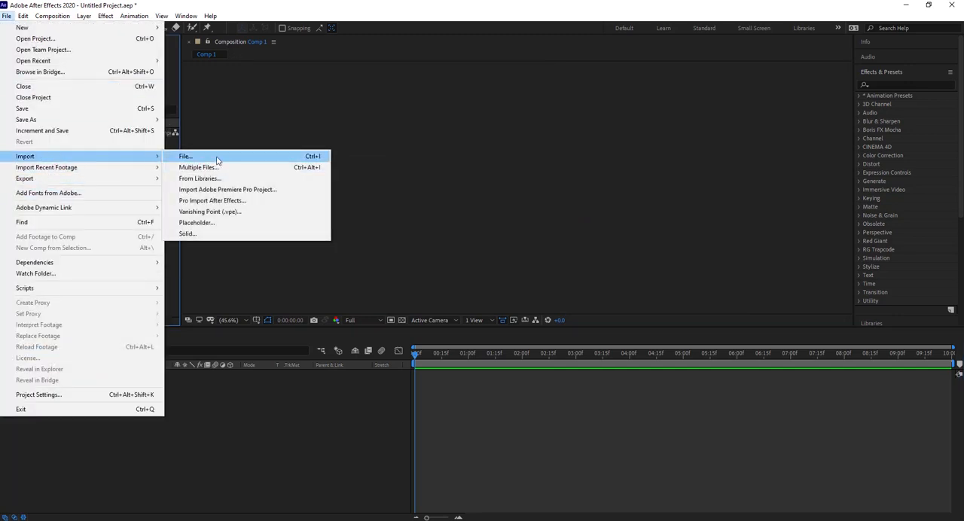
pyautogui.click(216, 156)
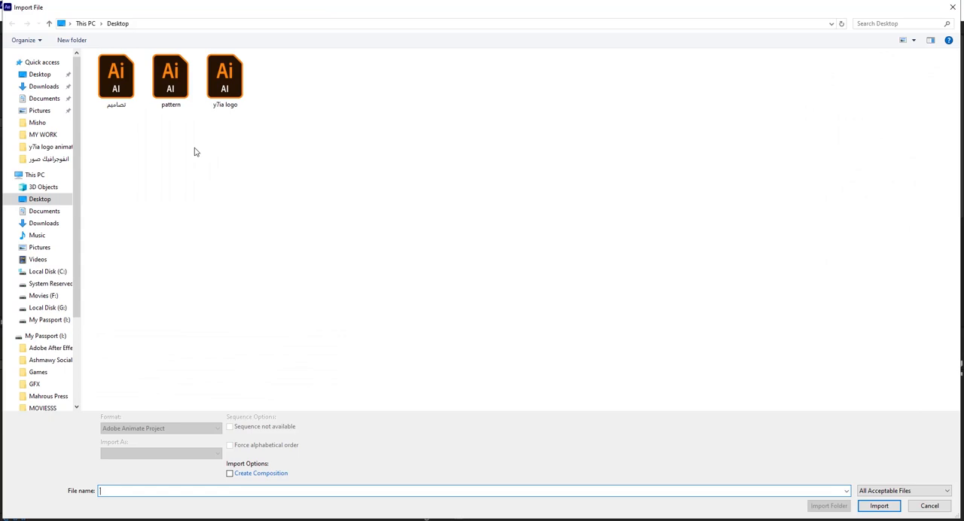
pyautogui.click(116, 76)
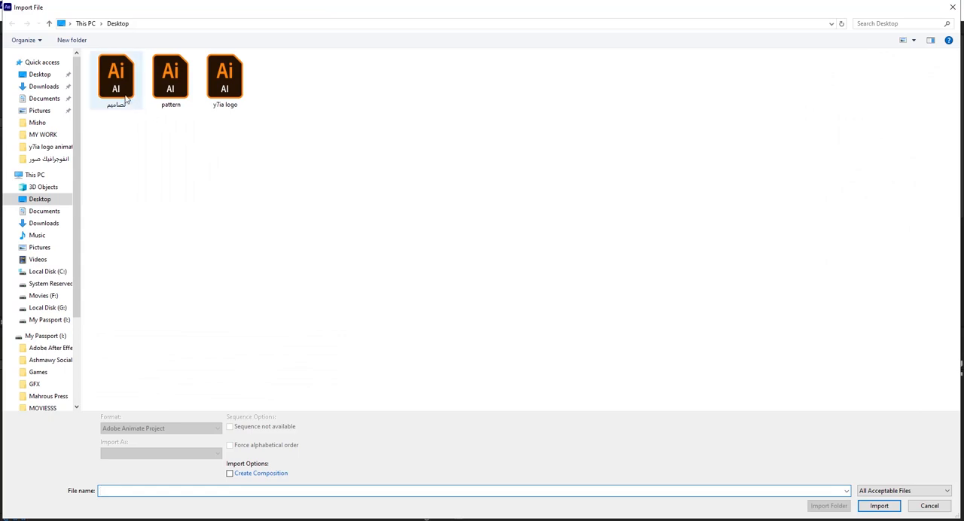
pyautogui.click(142, 454)
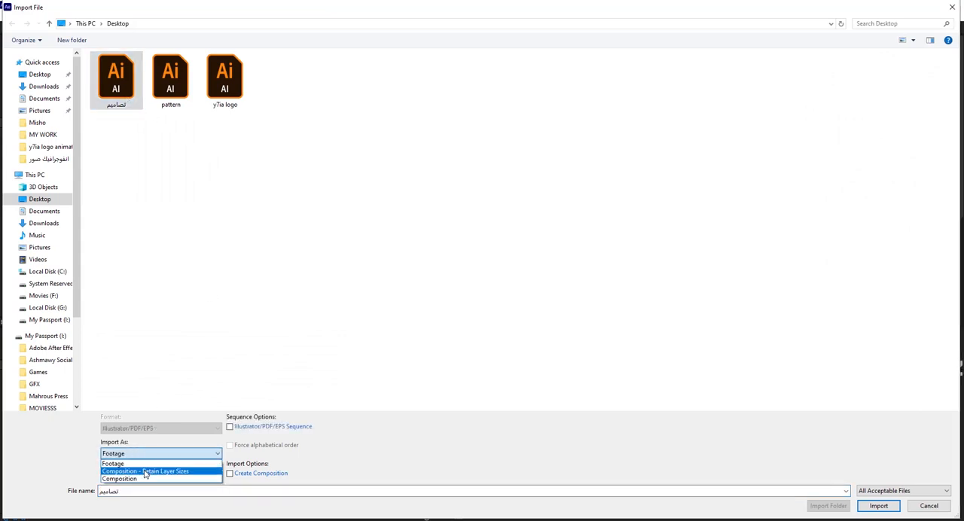
pyautogui.click(146, 472)
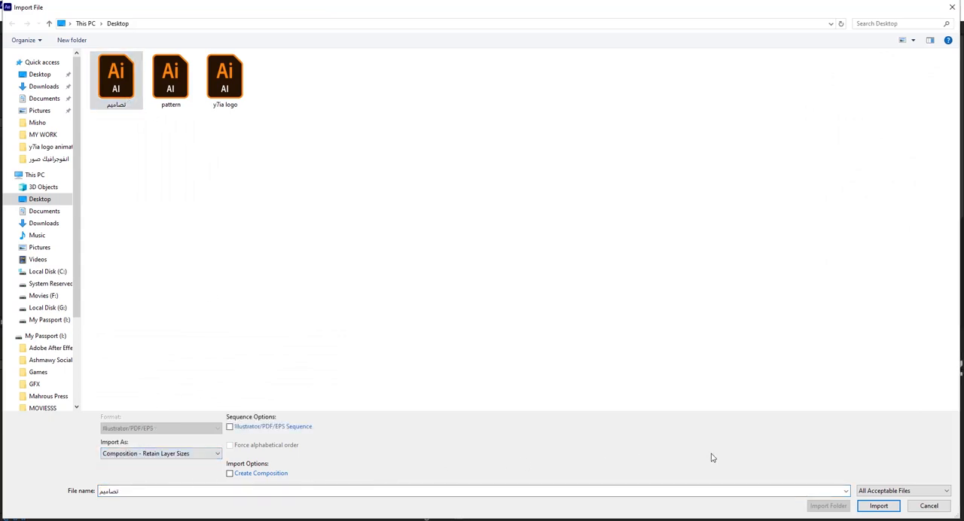
pyautogui.click(878, 505)
pyautogui.moveTo(25, 148); pyautogui.dragTo(36, 389)
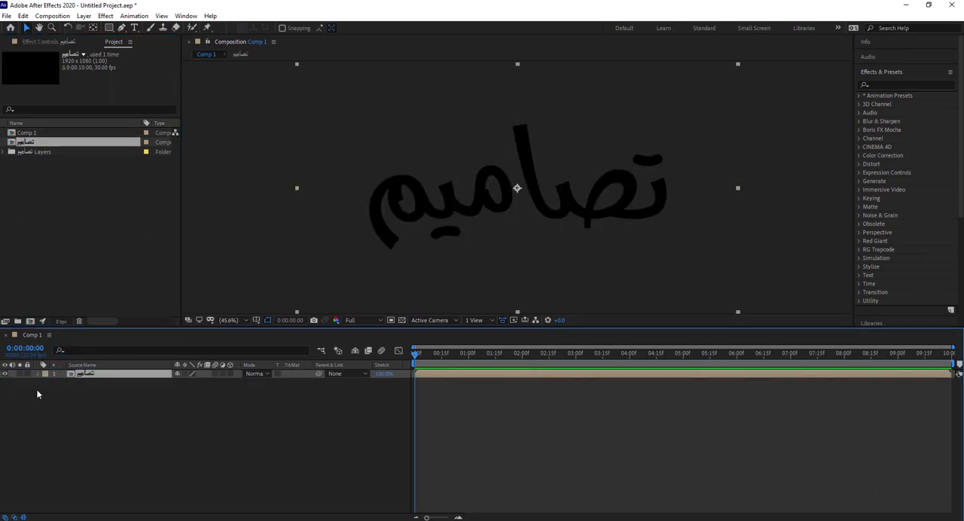
# Step: Open the nested تصاميم composition and create shapes from all ten of its vector layers
pyautogui.doubleClick(74, 375)
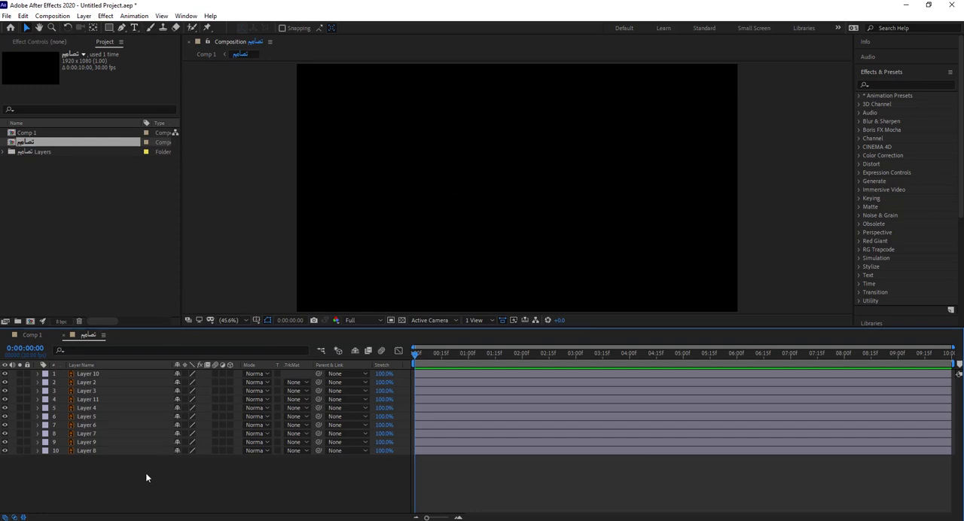
pyautogui.moveTo(141, 474); pyautogui.dragTo(62, 367)
pyautogui.rightClick(119, 411)
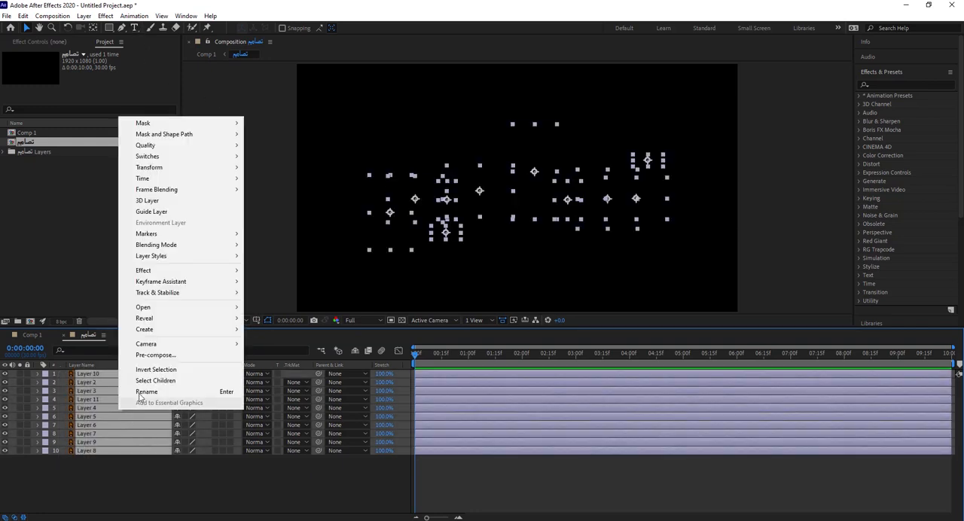
pyautogui.moveTo(194, 329)
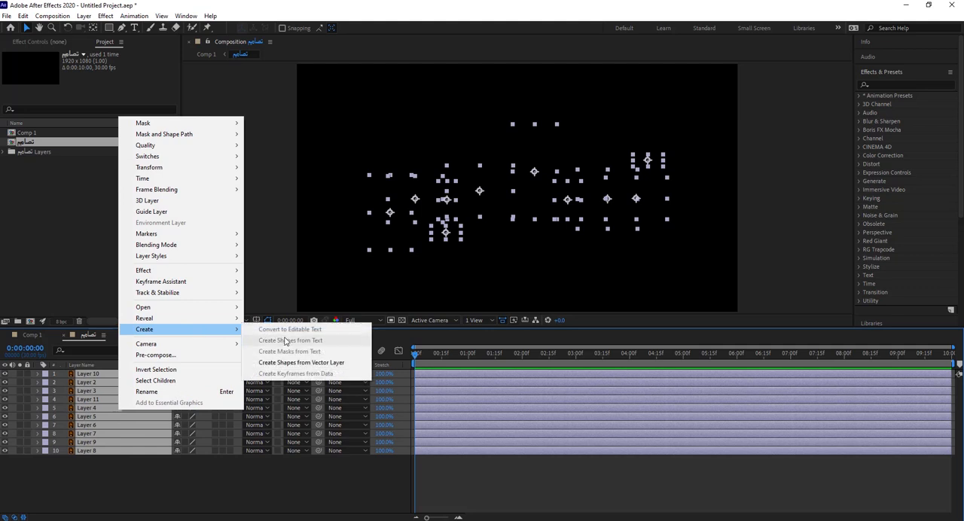
pyautogui.click(310, 362)
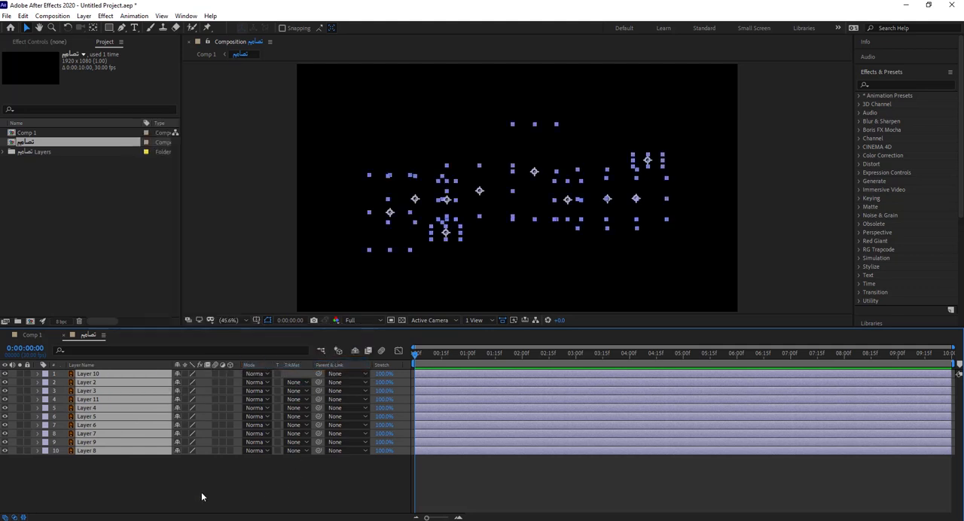
# Step: Delete all the original Illustrator layers from the تصاميم composition, keeping only the outline shape layers
pyautogui.click(89, 384)
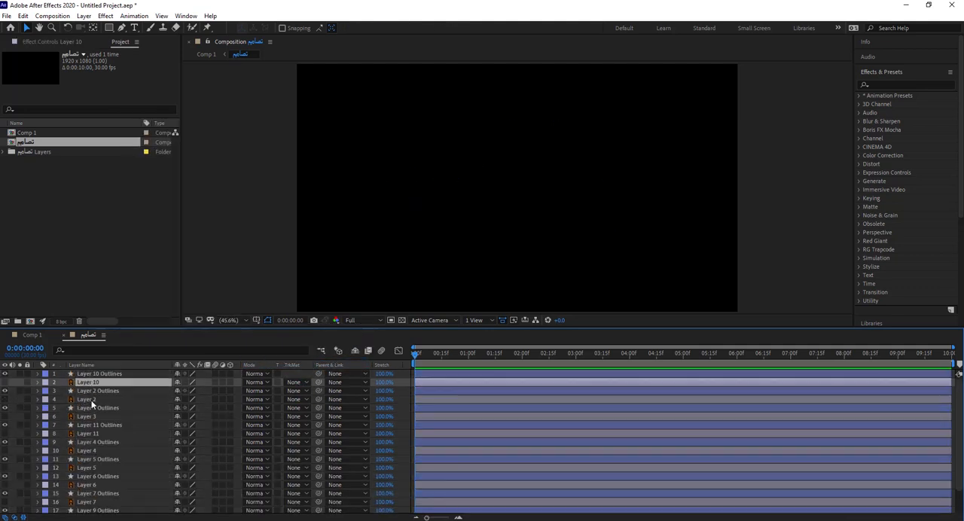
pyautogui.keyDown('ctrl'); pyautogui.click(89, 400); pyautogui.keyUp('ctrl')
pyautogui.keyDown('ctrl'); pyautogui.click(86, 417); pyautogui.keyUp('ctrl')
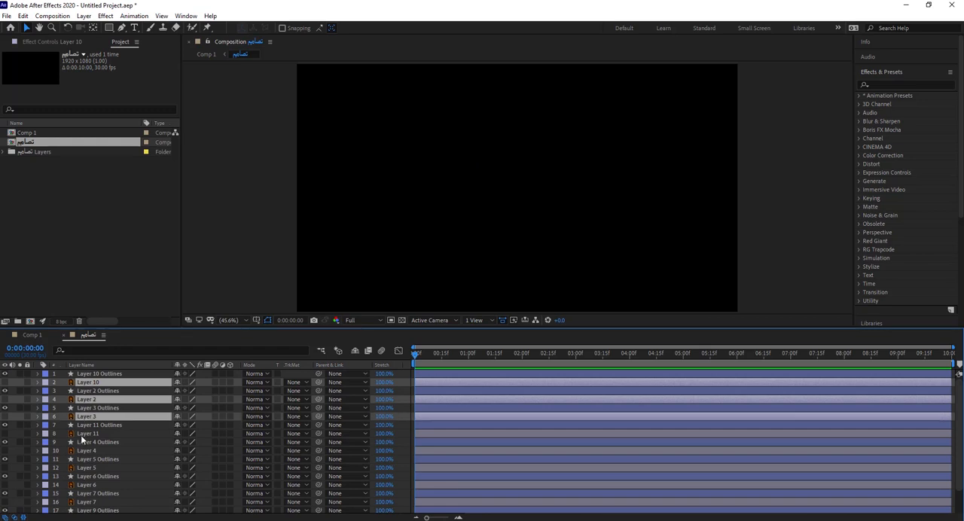
pyautogui.keyDown('ctrl'); pyautogui.click(87, 434); pyautogui.keyUp('ctrl')
pyautogui.keyDown('ctrl'); pyautogui.click(83, 451); pyautogui.keyUp('ctrl')
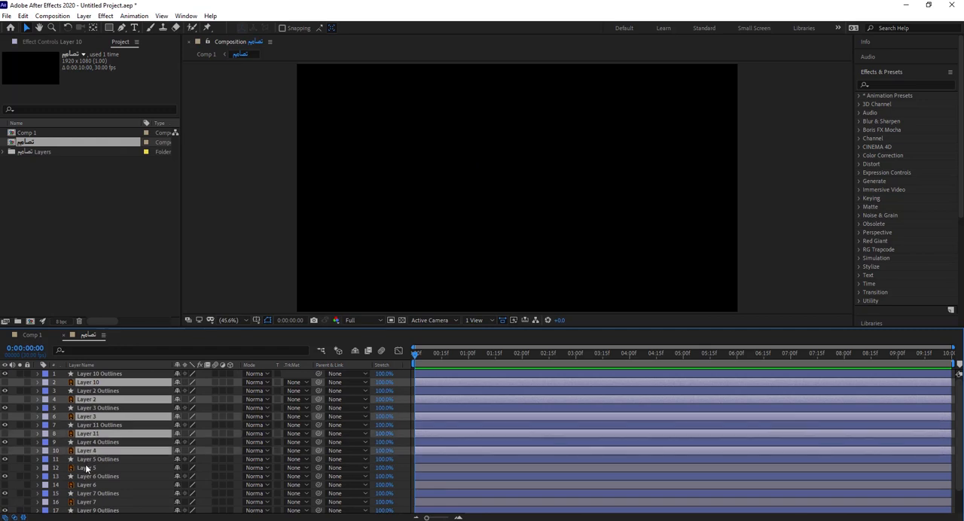
pyautogui.keyDown('ctrl'); pyautogui.click(87, 468); pyautogui.keyUp('ctrl')
pyautogui.keyDown('ctrl'); pyautogui.click(89, 503); pyautogui.keyUp('ctrl')
pyautogui.keyDown('ctrl'); pyautogui.click(108, 484); pyautogui.keyUp('ctrl')
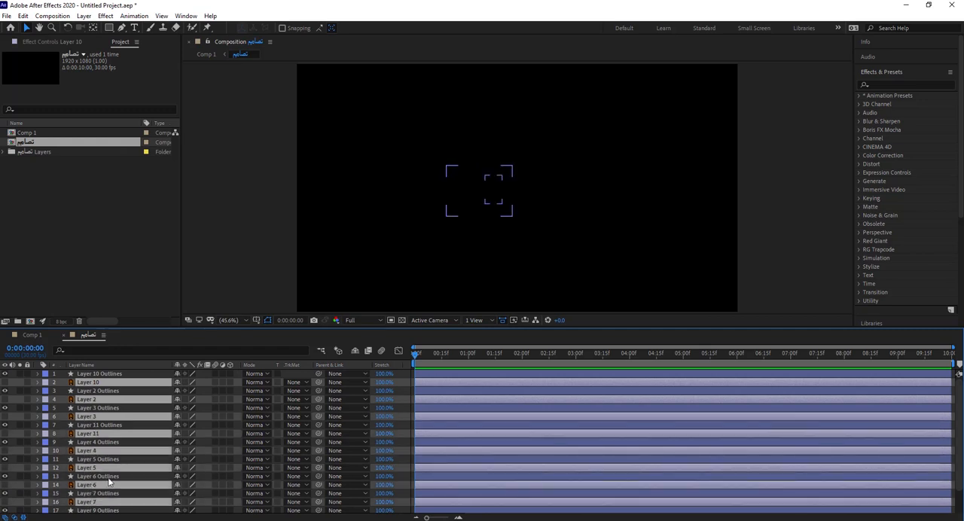
pyautogui.scroll(-2, 108, 485)
pyautogui.keyDown('ctrl'); pyautogui.click(90, 491); pyautogui.keyUp('ctrl')
pyautogui.keyDown('ctrl'); pyautogui.click(135, 508); pyautogui.keyUp('ctrl')
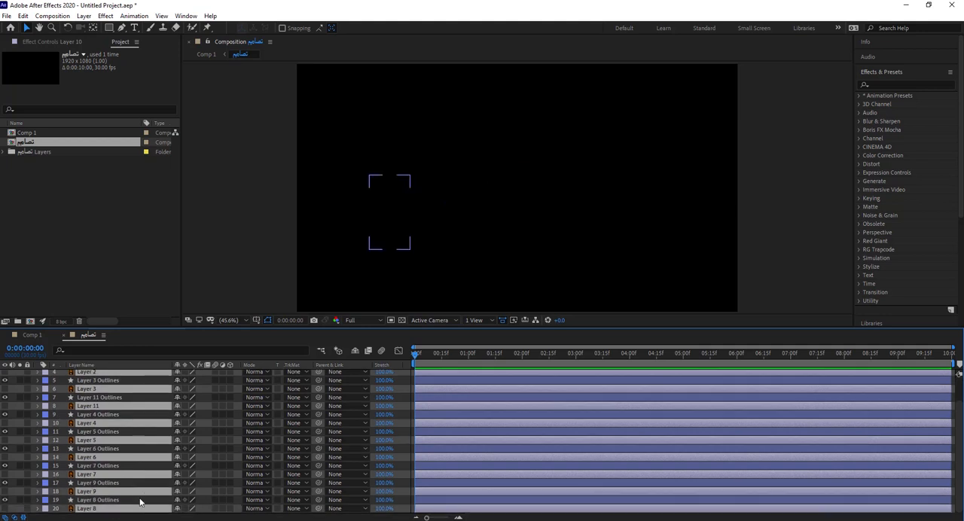
pyautogui.press('Delete')
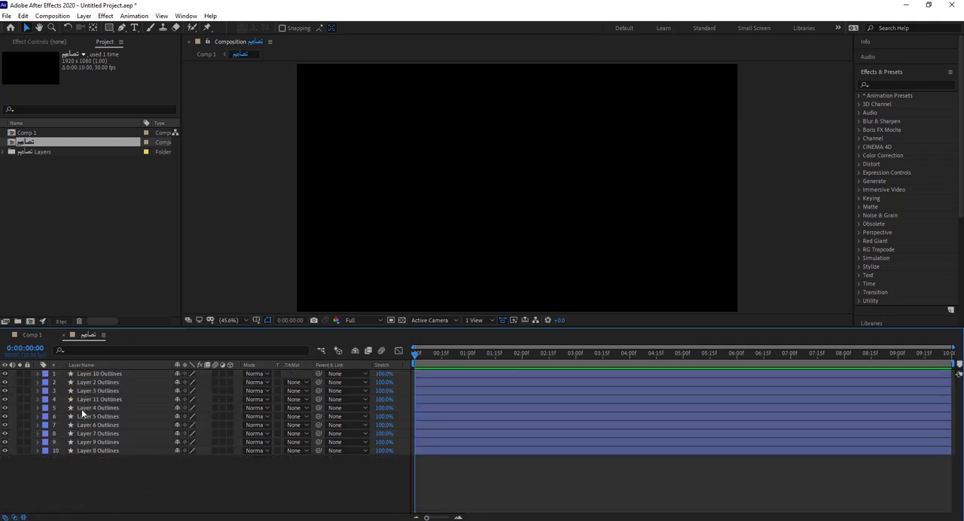
# Step: Change the fill colour of all ten outline shape layers to white (FFFFFF)
pyautogui.moveTo(114, 476); pyautogui.dragTo(45, 372)
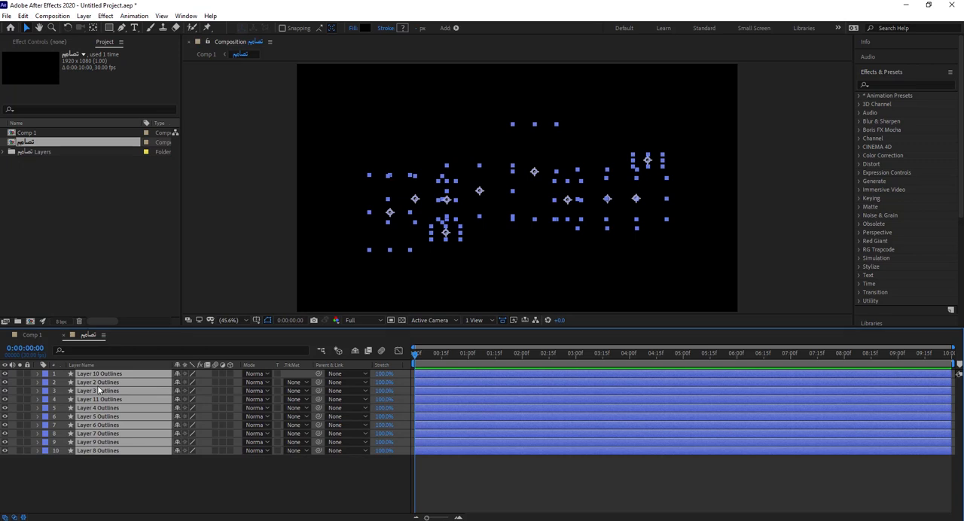
pyautogui.click(364, 29)
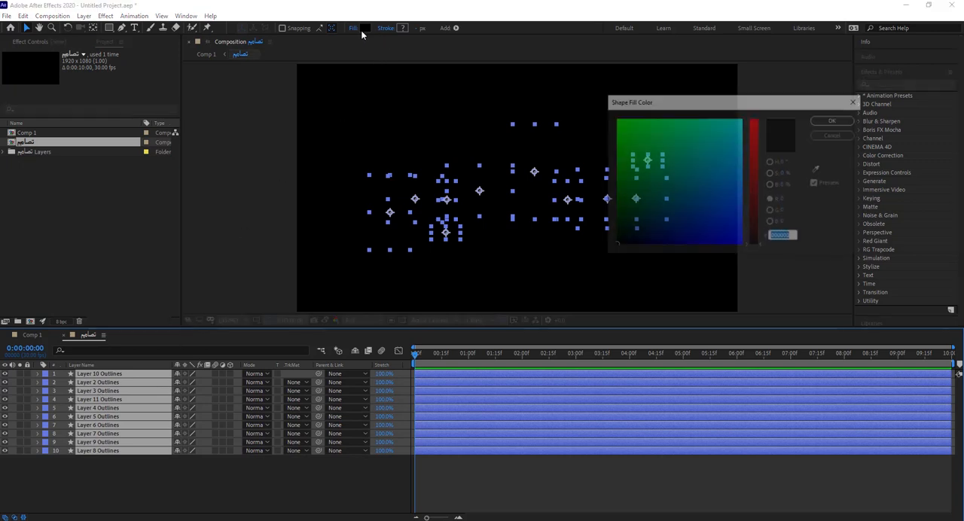
pyautogui.moveTo(697, 225); pyautogui.dragTo(755, 97)
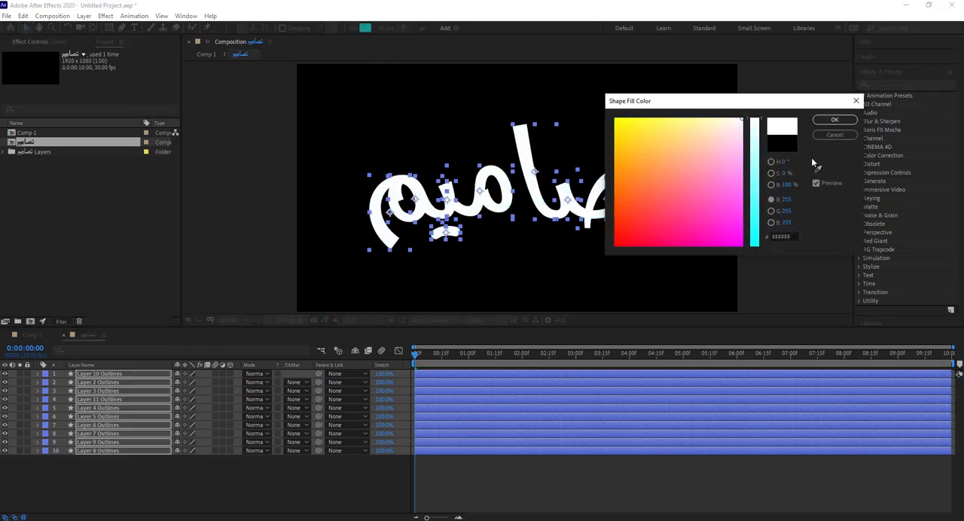
pyautogui.click(834, 120)
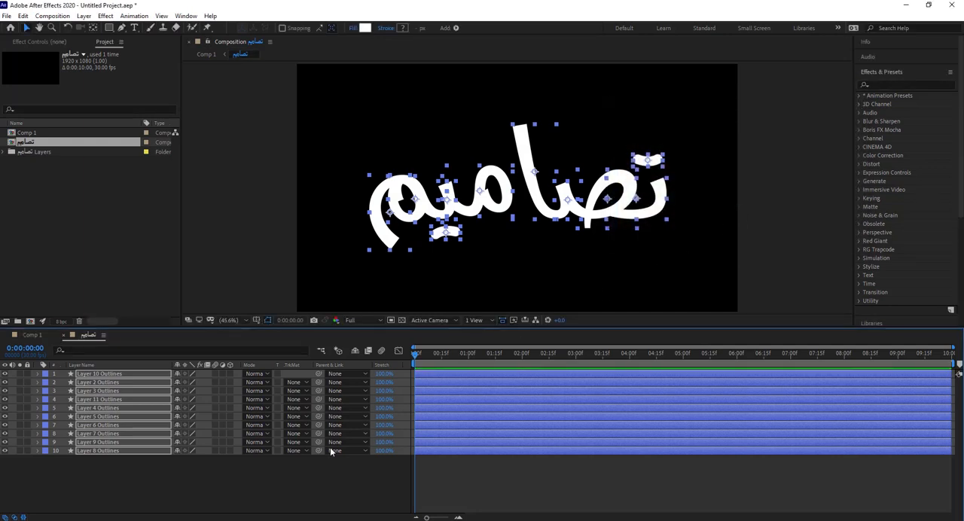
pyautogui.click(239, 491)
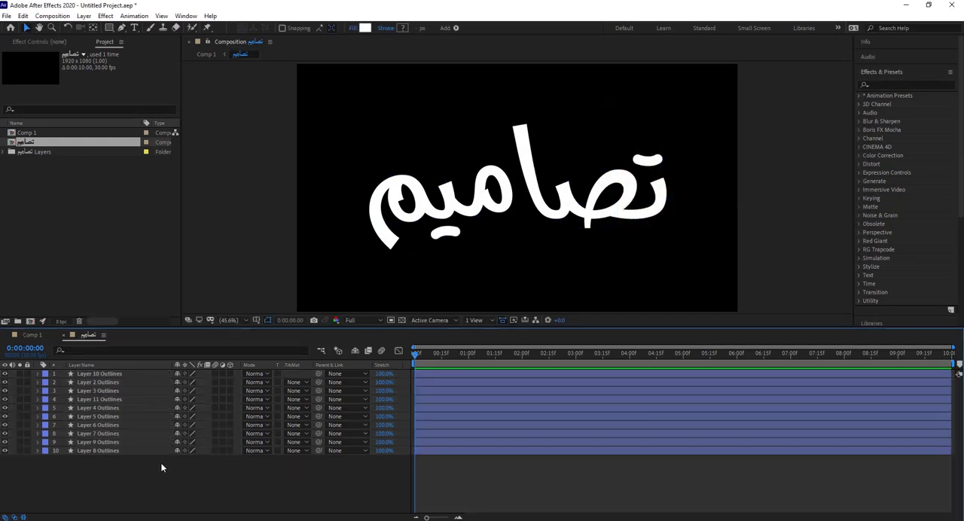
# Step: Move Layer 3 Outlines, the dots above the word's first letter, to the top of the layer stack and hide all other layers
pyautogui.click(110, 373)
pyautogui.click(649, 160)
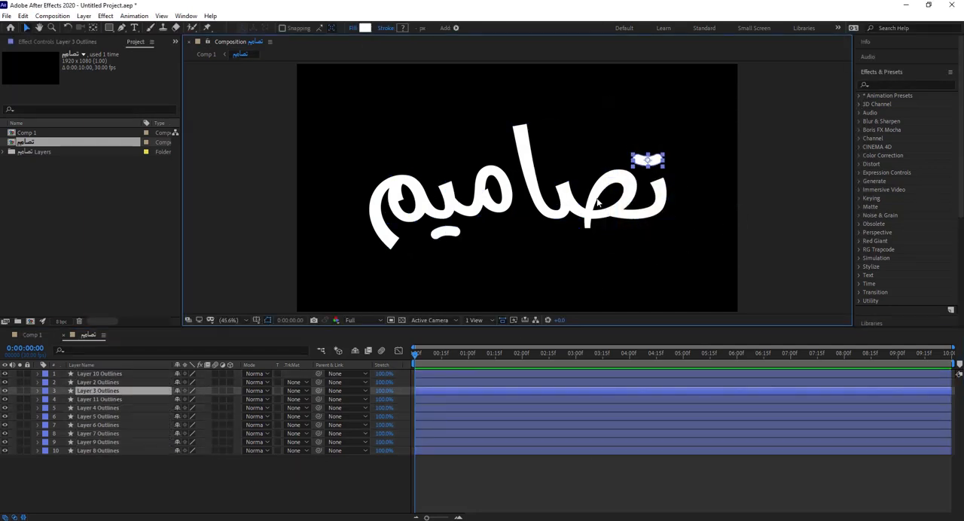
pyautogui.moveTo(112, 393); pyautogui.dragTo(113, 370)
pyautogui.moveTo(5, 383); pyautogui.dragTo(5, 455)
pyautogui.click(98, 489)
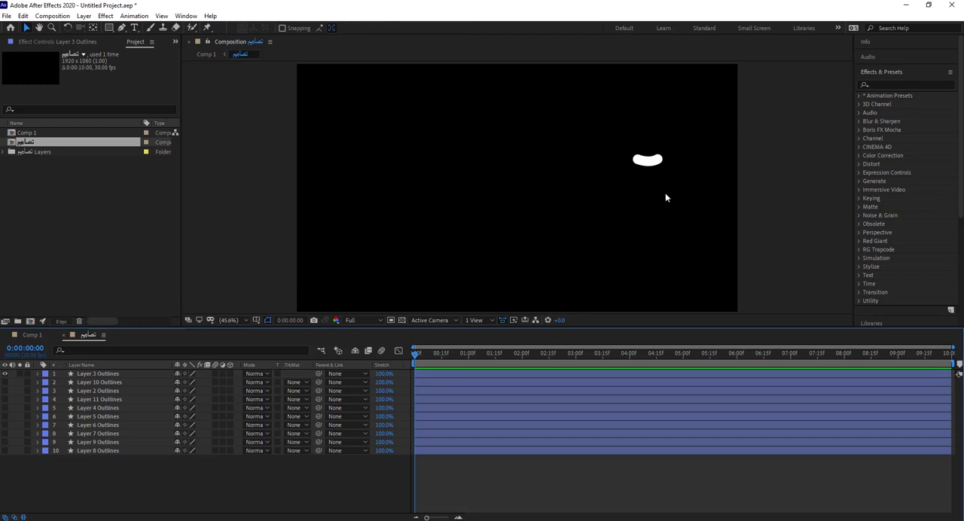
# Step: Apply the Generate > Stroke effect to Layer 3 Outlines
pyautogui.click(649, 160)
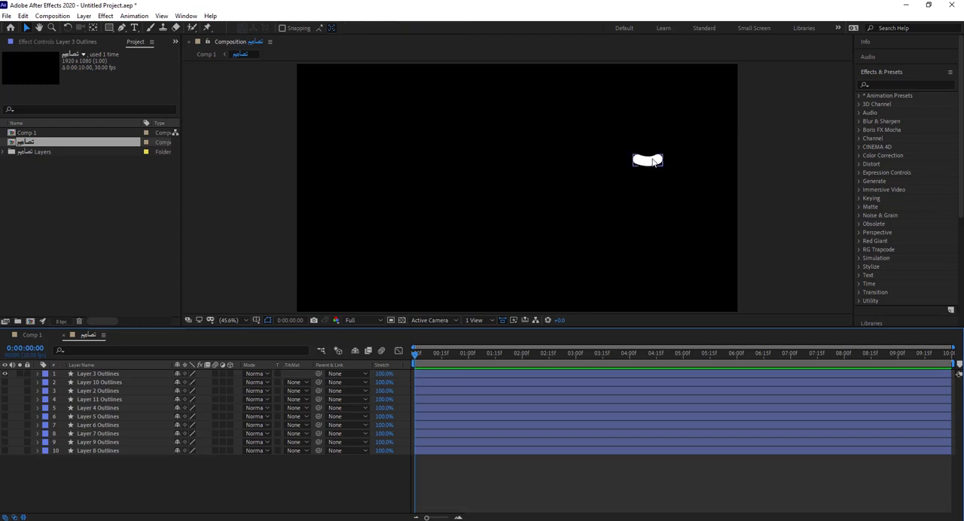
pyautogui.click(459, 518)
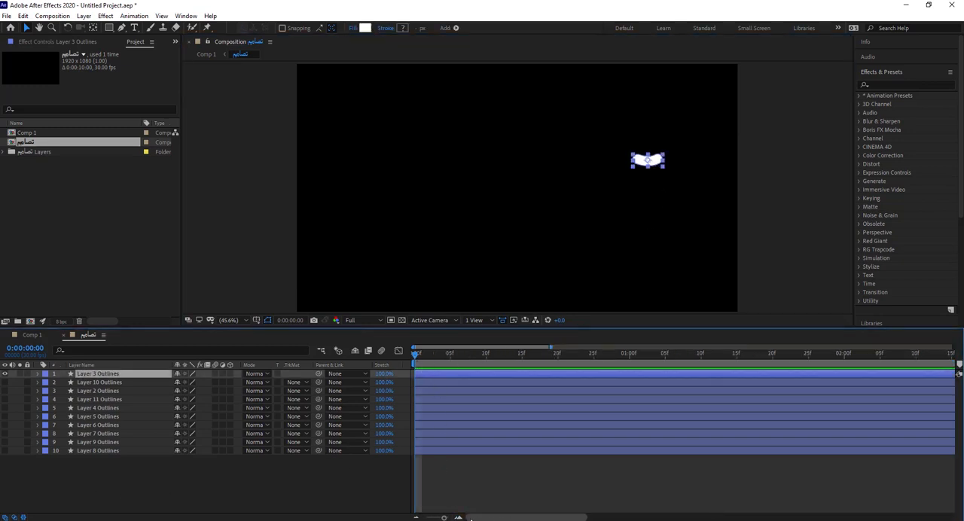
pyautogui.click(458, 518)
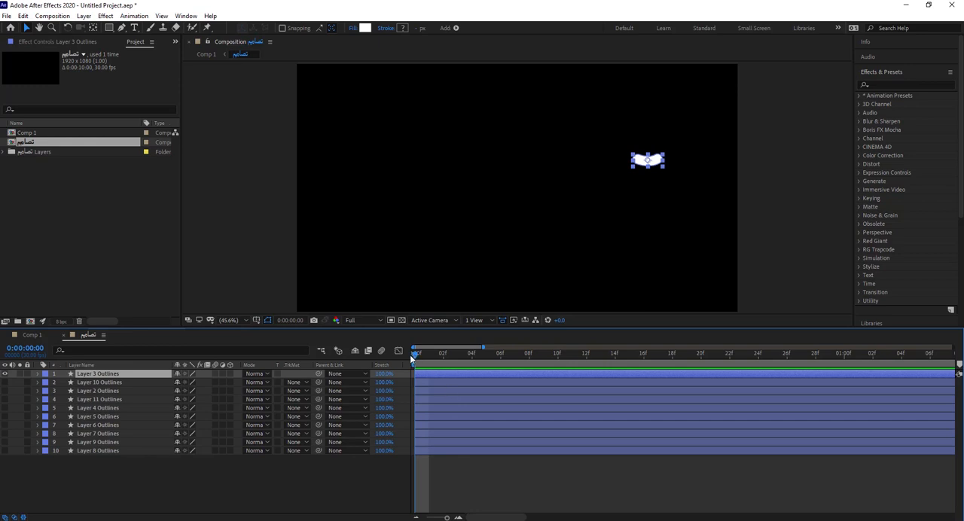
pyautogui.click(894, 82)
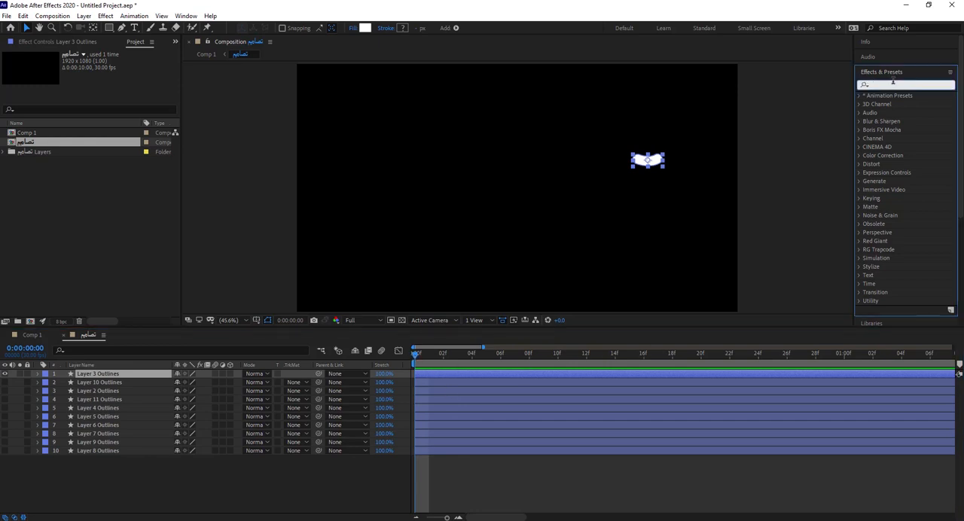
pyautogui.write('سلام')
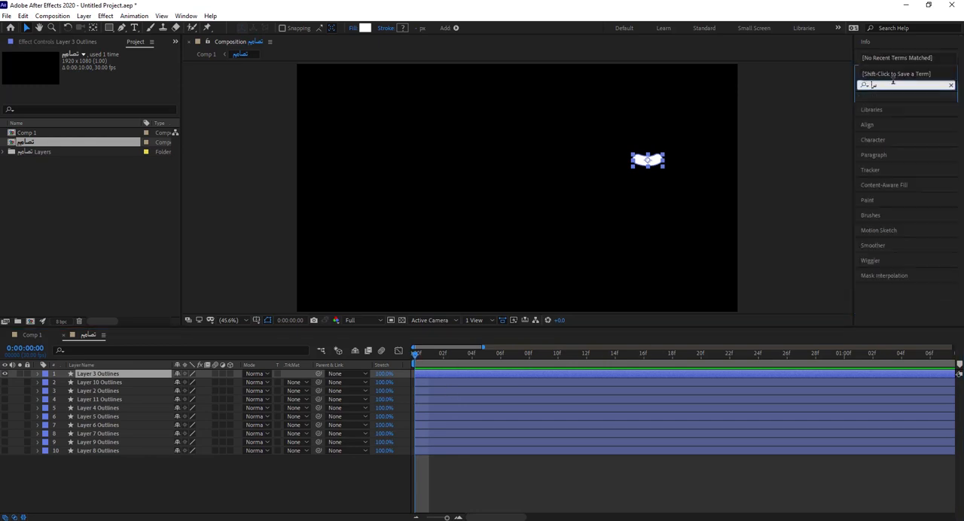
pyautogui.press('BackSpace')
pyautogui.press('BackSpace')
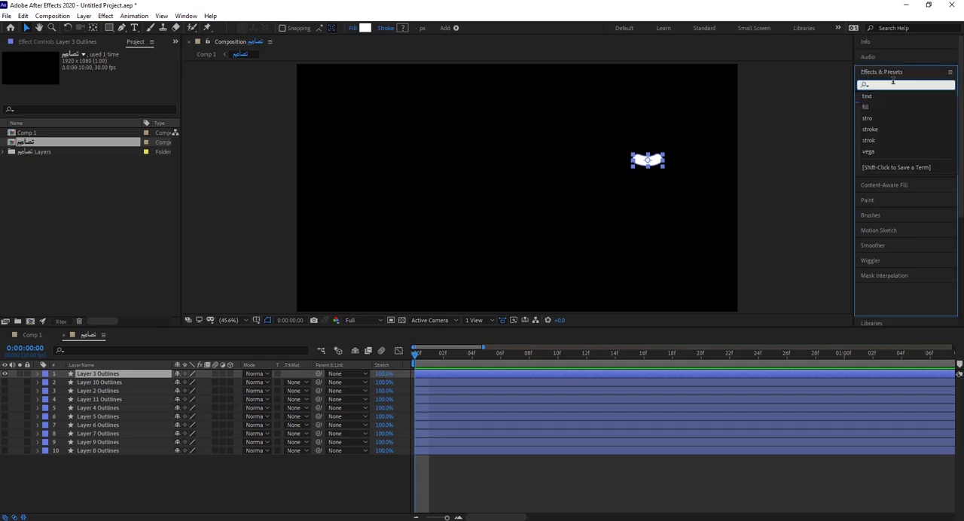
pyautogui.write('stroke')
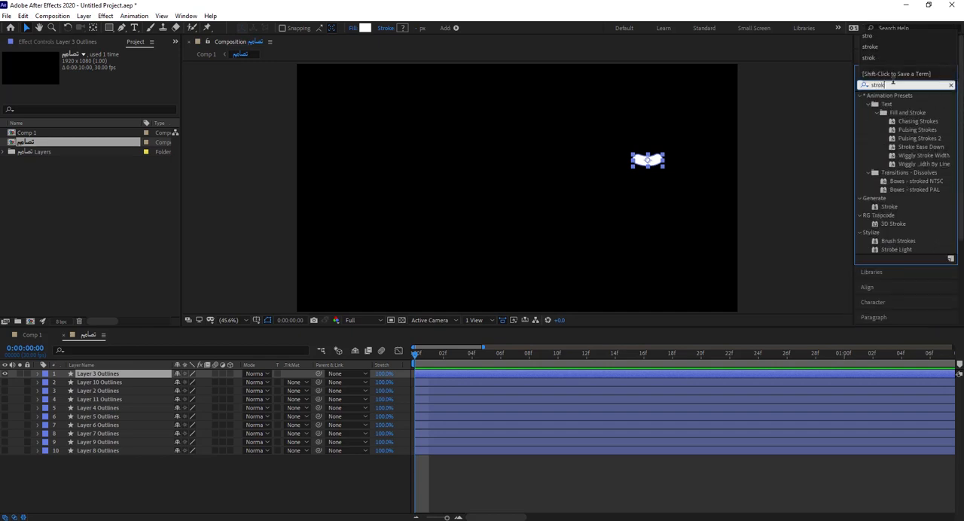
pyautogui.click(889, 210)
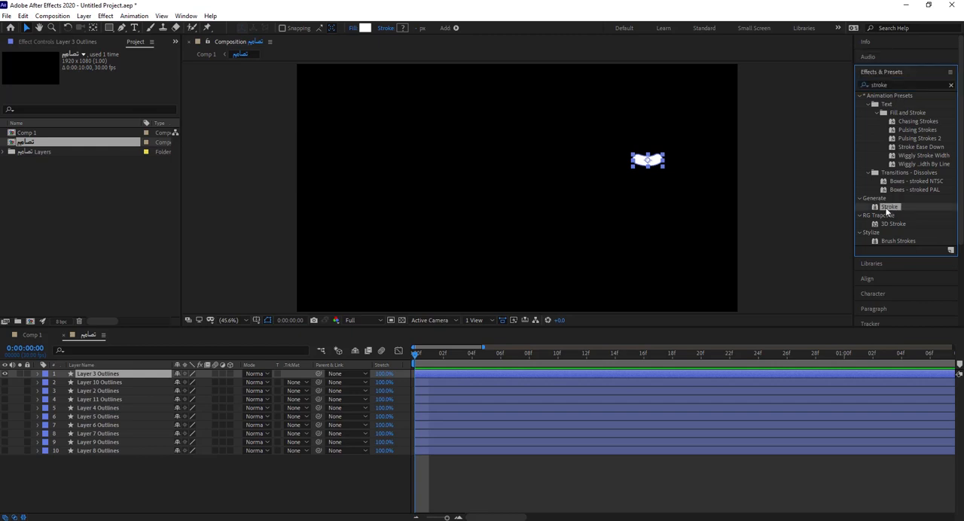
pyautogui.doubleClick(887, 209)
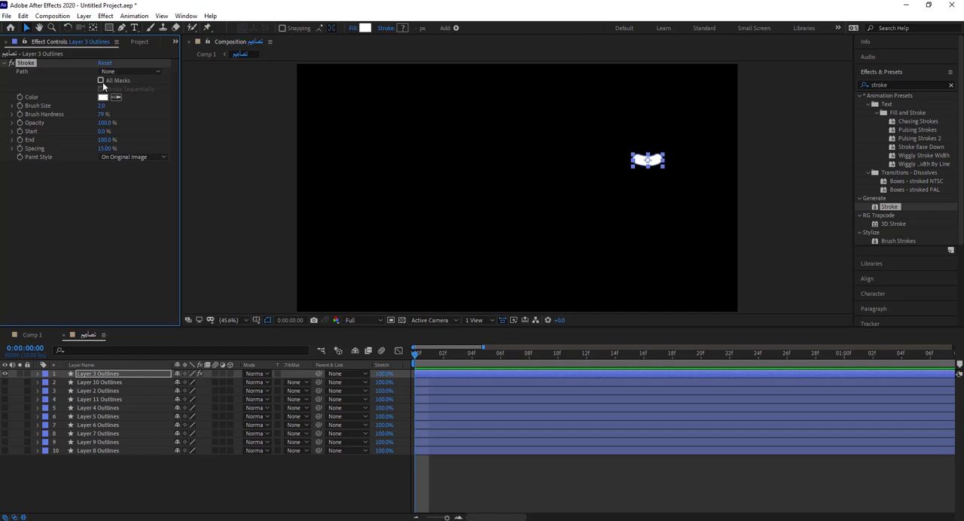
# Step: Configure the Stroke effect with All Masks enabled, Brush Hardness 100%, Paint Style Reveal Original Image and Spacing 0%
pyautogui.click(102, 81)
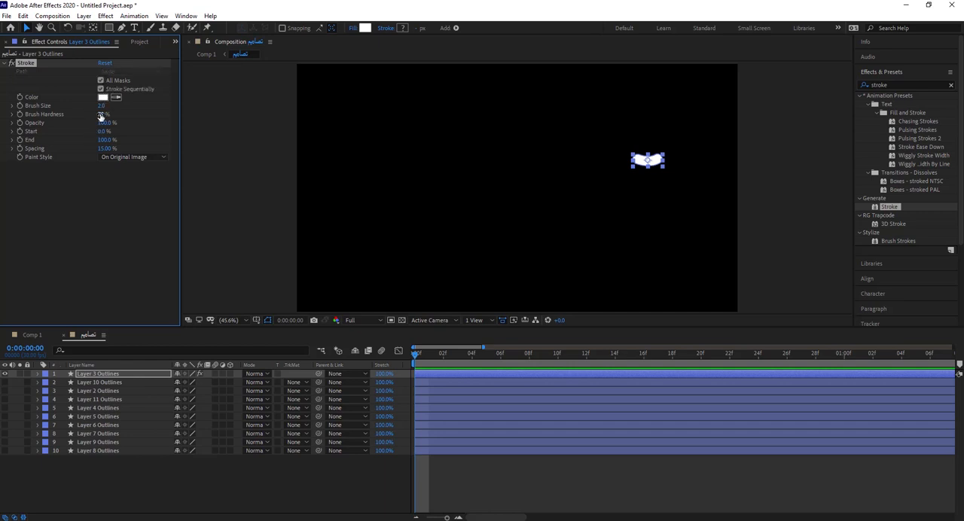
pyautogui.moveTo(114, 115); pyautogui.dragTo(147, 116)
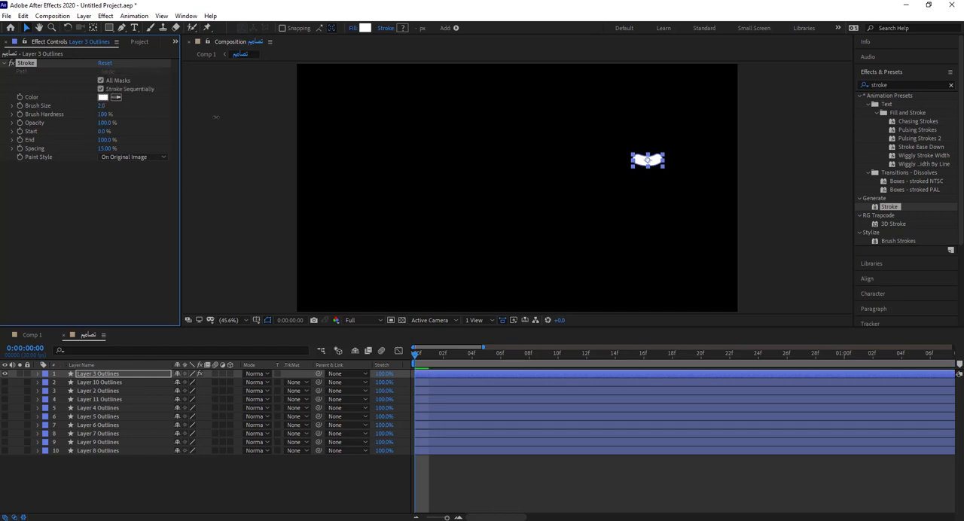
pyautogui.click(133, 157)
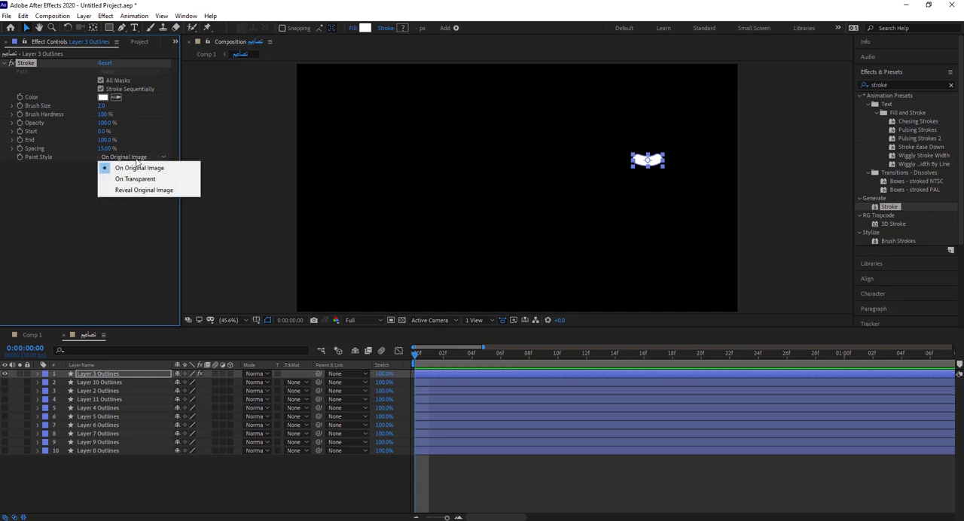
pyautogui.click(162, 191)
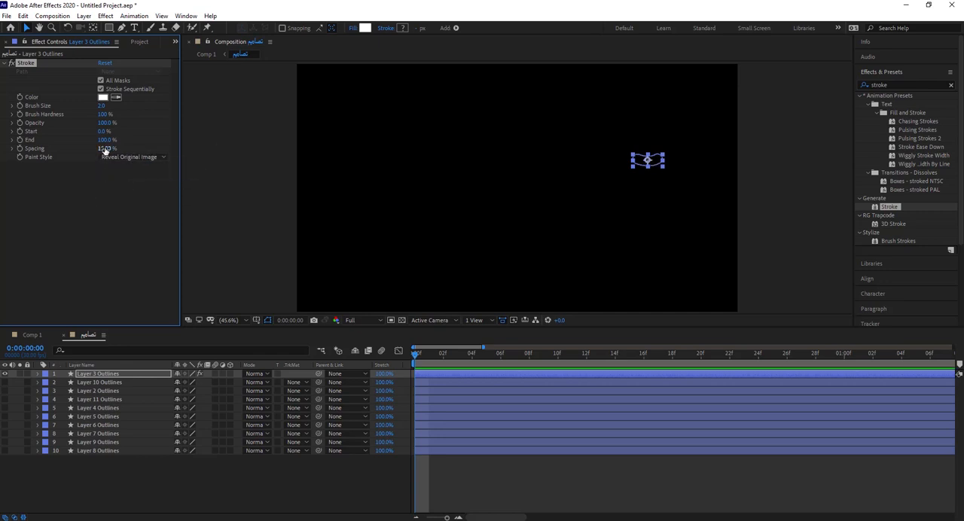
pyautogui.moveTo(105, 149); pyautogui.dragTo(68, 156)
pyautogui.click(288, 490)
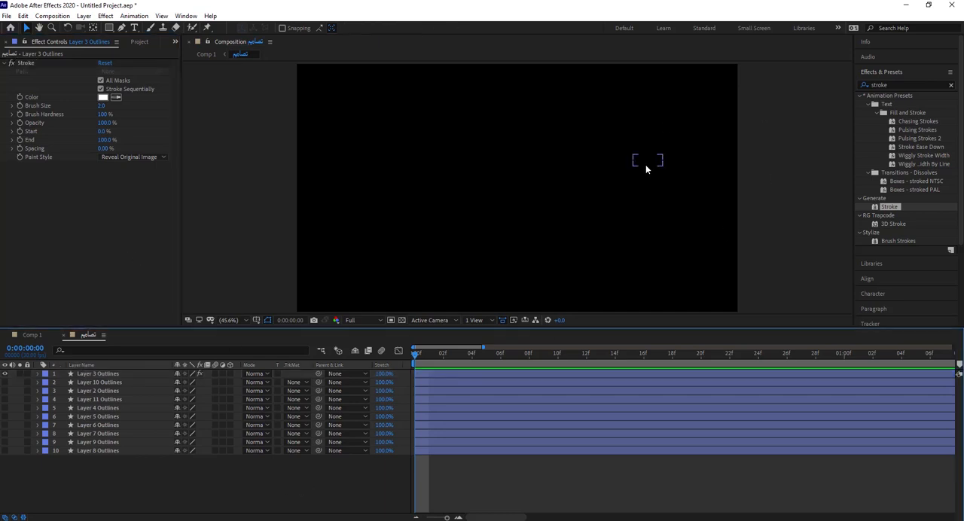
# Step: Draw a two-point curved open mask lengthwise through the Layer 3 dots shape and set the Stroke's Brush Size to about 25.4 to cover it
pyautogui.click(646, 164)
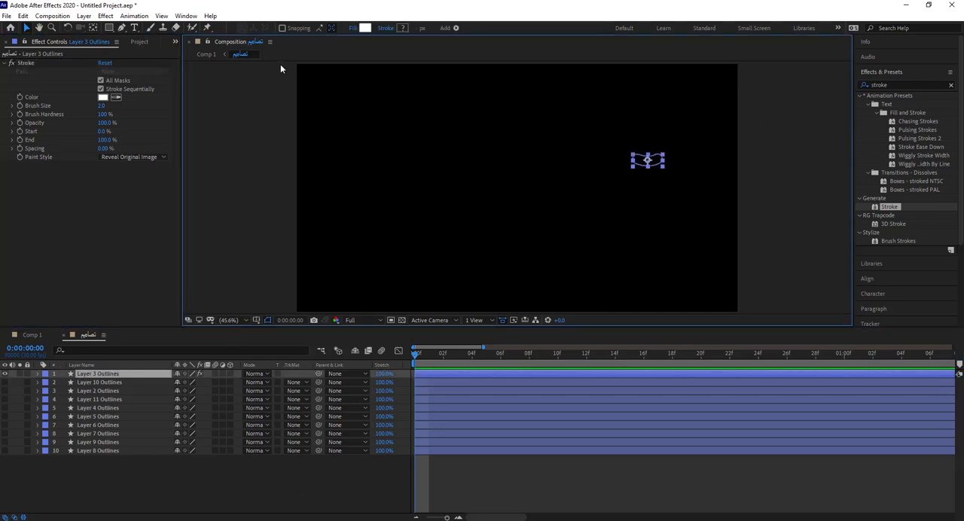
pyautogui.click(122, 28)
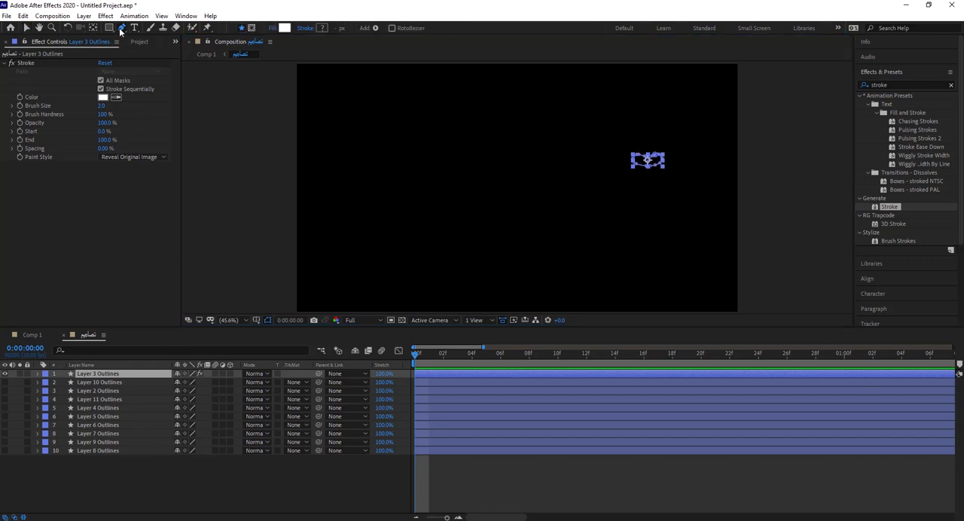
pyautogui.click(253, 29)
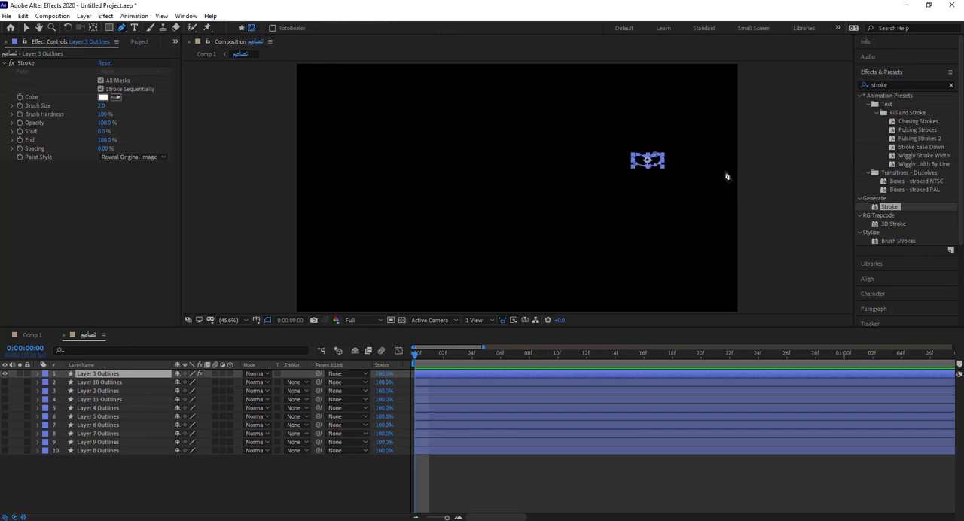
pyautogui.scroll(4, 727, 176)
pyautogui.moveTo(726, 176); pyautogui.dragTo(480, 247)
pyautogui.moveTo(678, 197); pyautogui.dragTo(474, 237)
pyautogui.moveTo(713, 201); pyautogui.dragTo(635, 211)
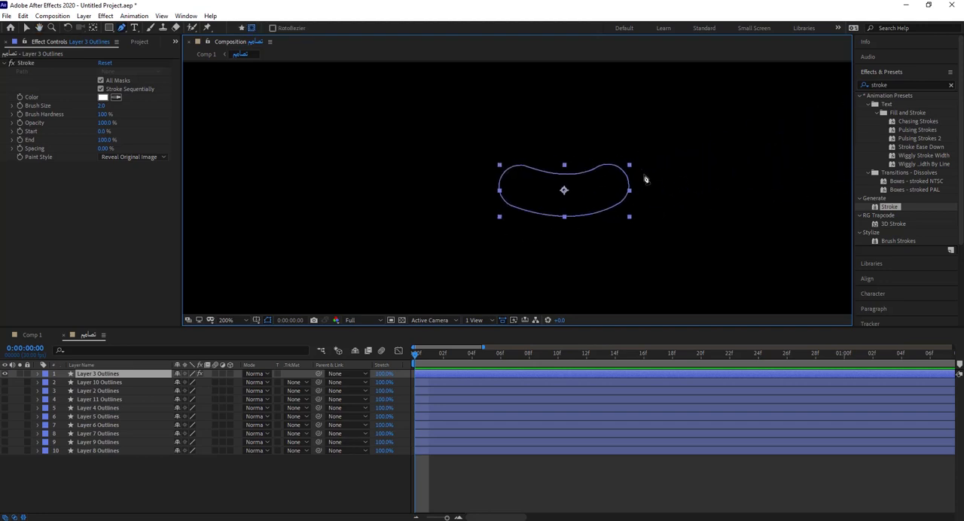
pyautogui.click(491, 173)
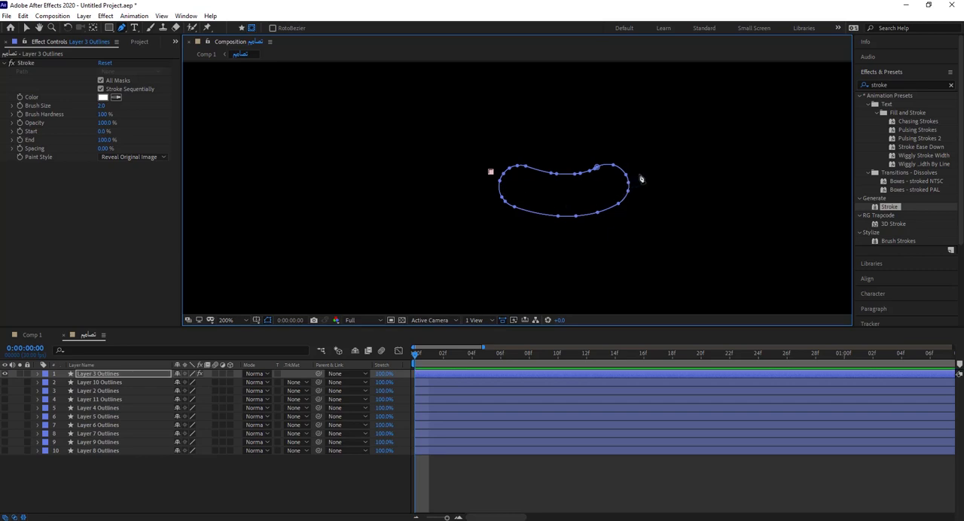
pyautogui.moveTo(636, 175); pyautogui.dragTo(724, 134)
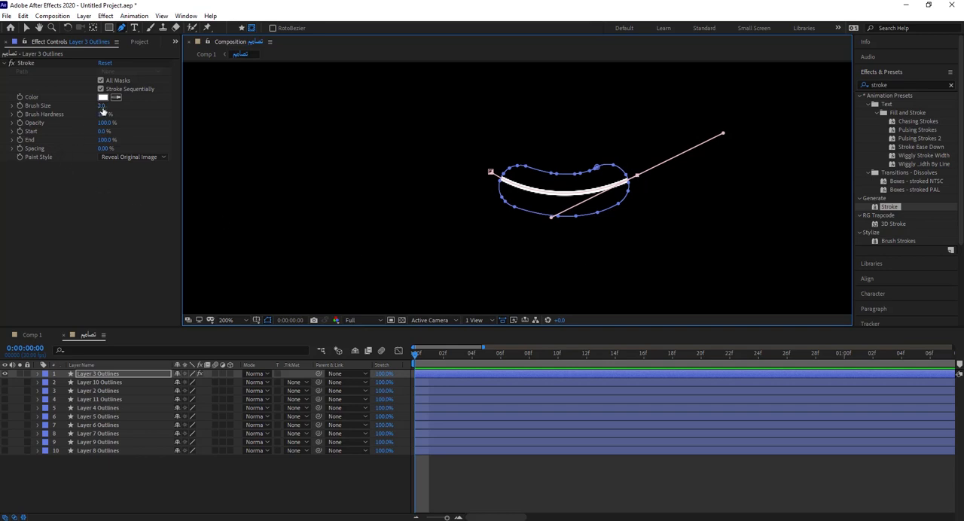
pyautogui.moveTo(102, 110); pyautogui.dragTo(205, 104)
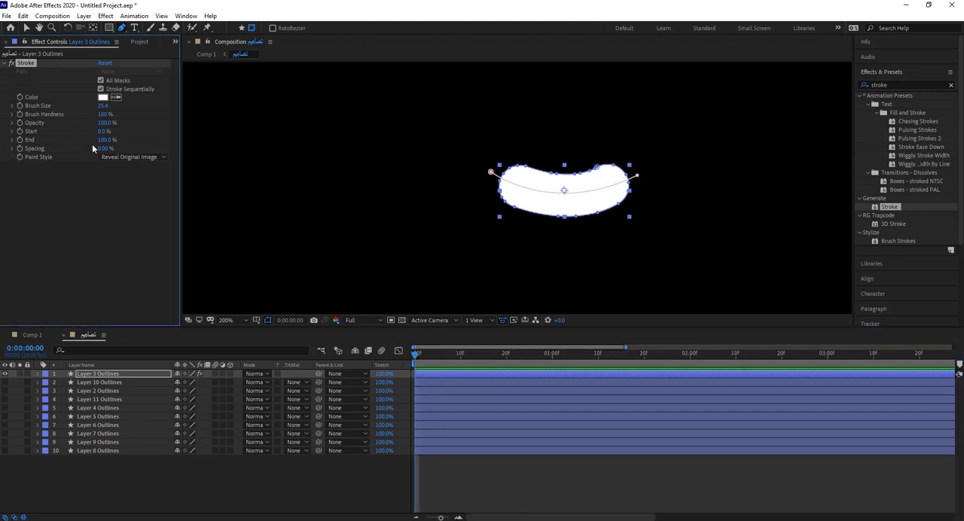
# Step: Keyframe the Stroke's End value at 0% on frame 0 and 100% on frame 20
pyautogui.click(104, 140)
pyautogui.write('2')
pyautogui.press('Return')
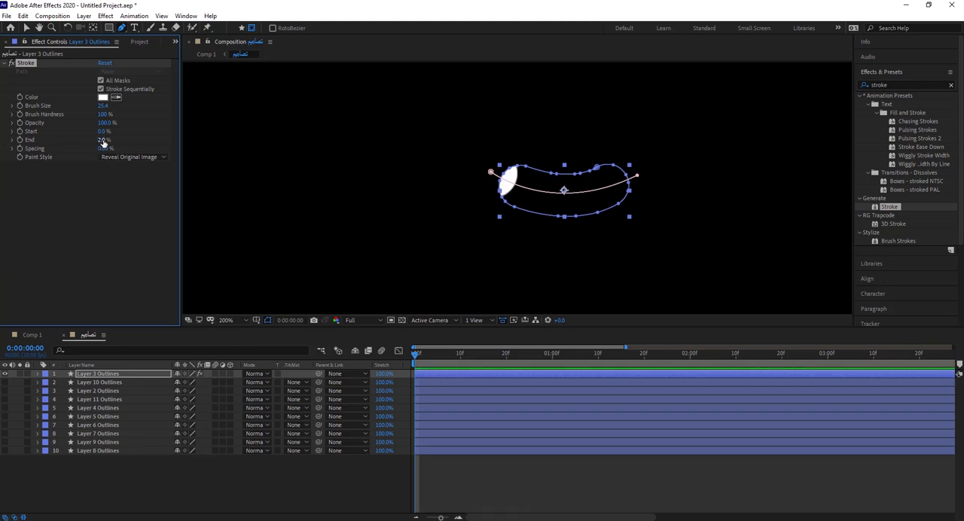
pyautogui.moveTo(103, 140); pyautogui.dragTo(23, 143)
pyautogui.moveTo(414, 357); pyautogui.dragTo(505, 358)
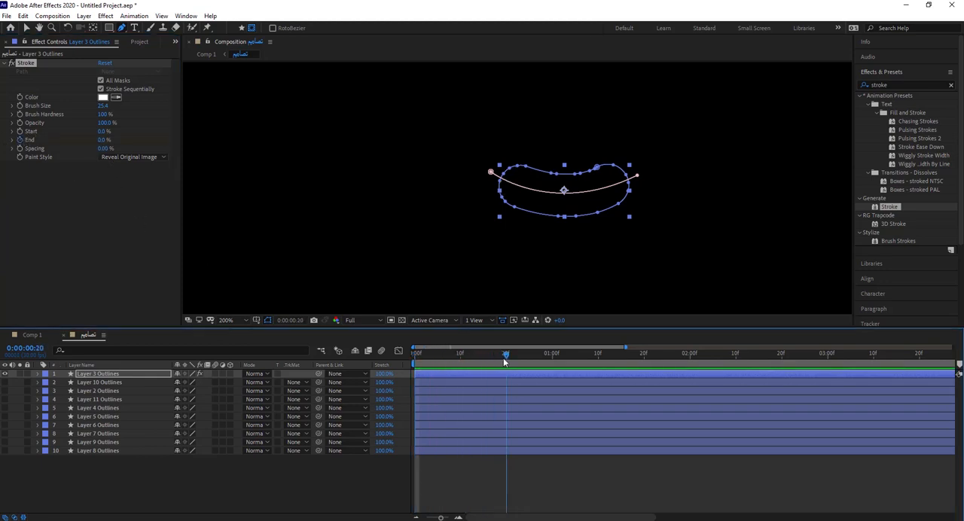
pyautogui.click(105, 140)
pyautogui.write('100')
pyautogui.press('Return')
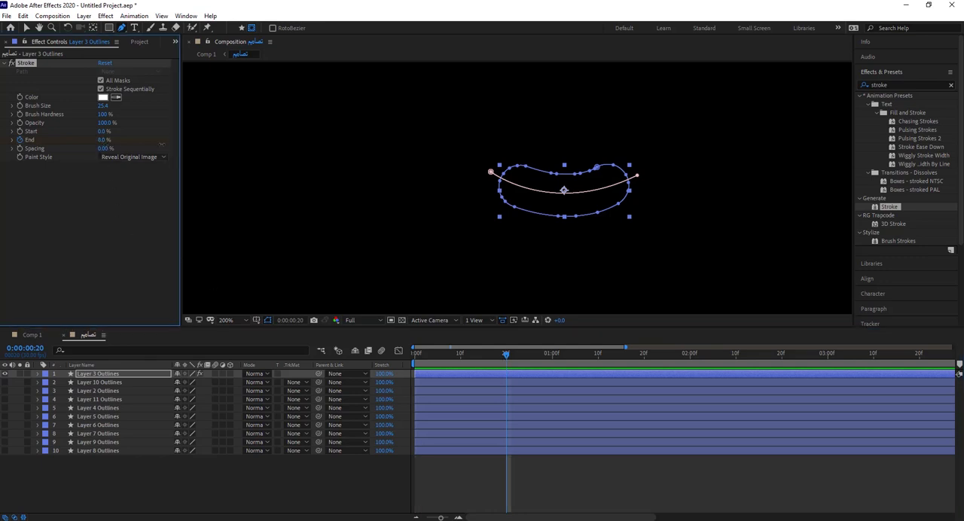
# Step: Return the playhead to frame 0 and reveal the keyframed properties of Layer 3 Outlines in the timeline
pyautogui.moveTo(481, 361)
pyautogui.mouseDown()
pyautogui.moveTo(395, 352)
pyautogui.moveTo(461, 357)
pyautogui.moveTo(414, 358)
pyautogui.mouseUp()
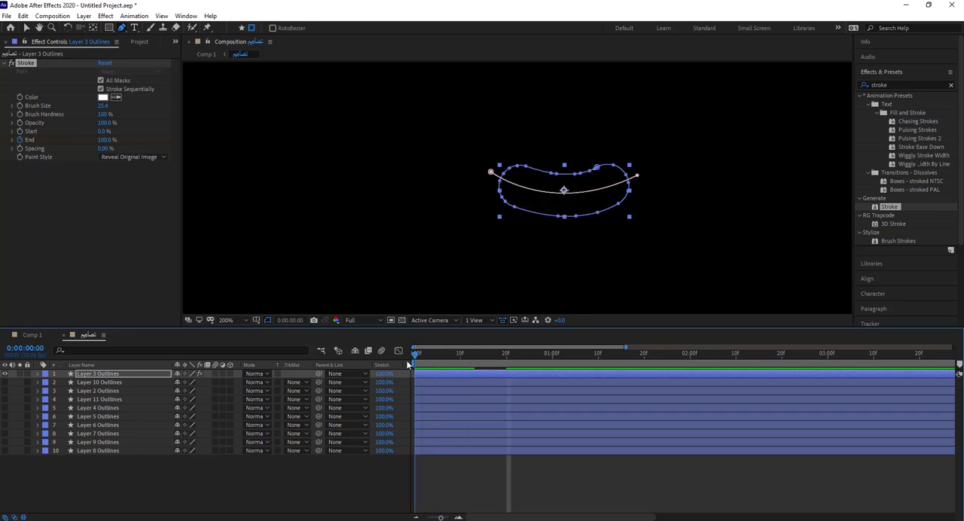
pyautogui.click(59, 235)
pyautogui.click(94, 374)
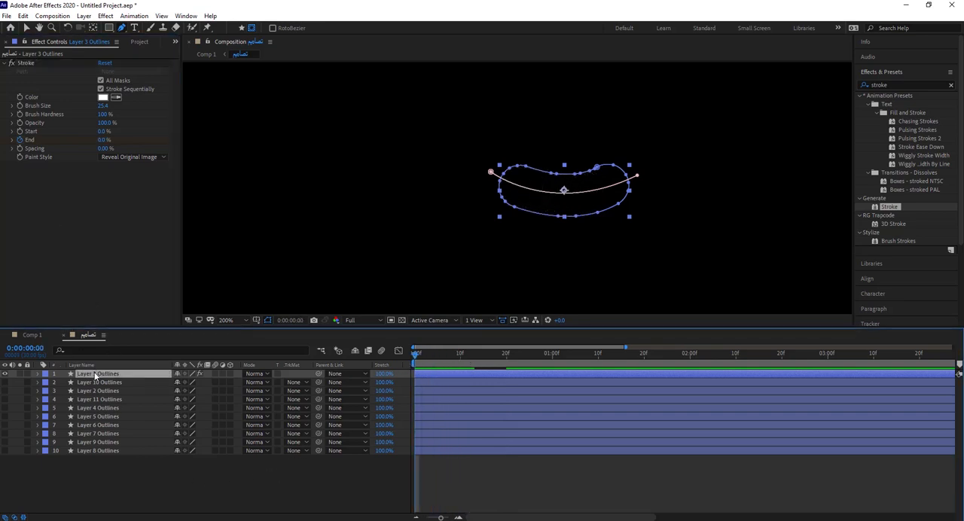
pyautogui.press('u')
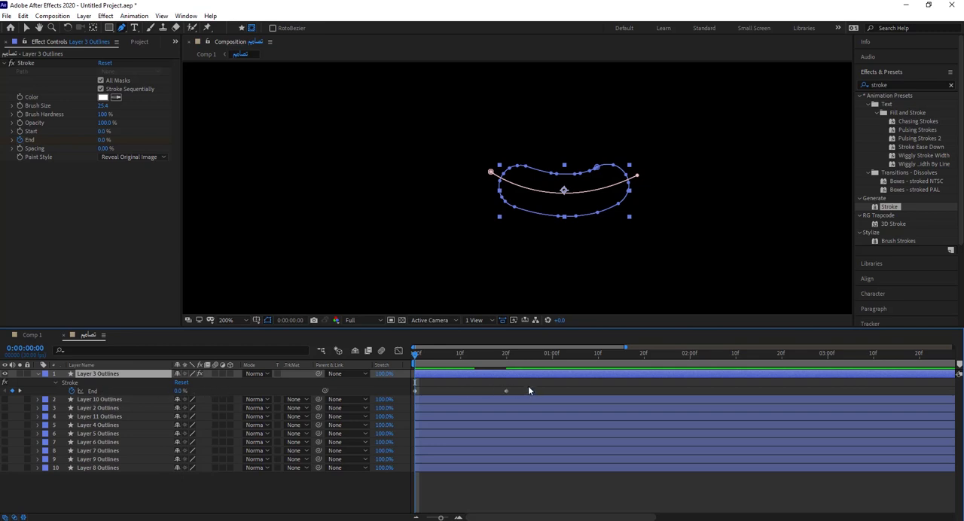
# Step: Apply Easy Ease to both End keyframes of the Layer 3 Outlines Stroke effect
pyautogui.moveTo(528, 391); pyautogui.dragTo(417, 393)
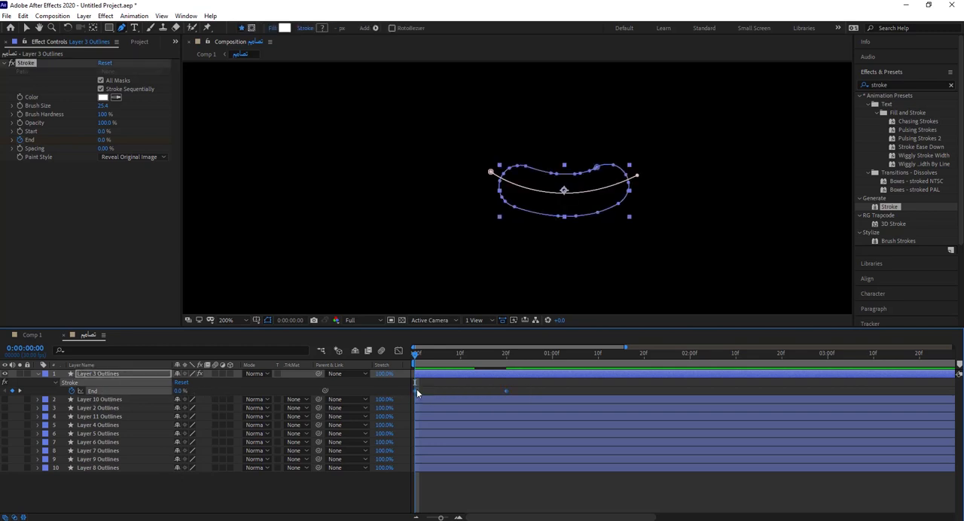
pyautogui.rightClick(417, 389)
pyautogui.moveTo(481, 515)
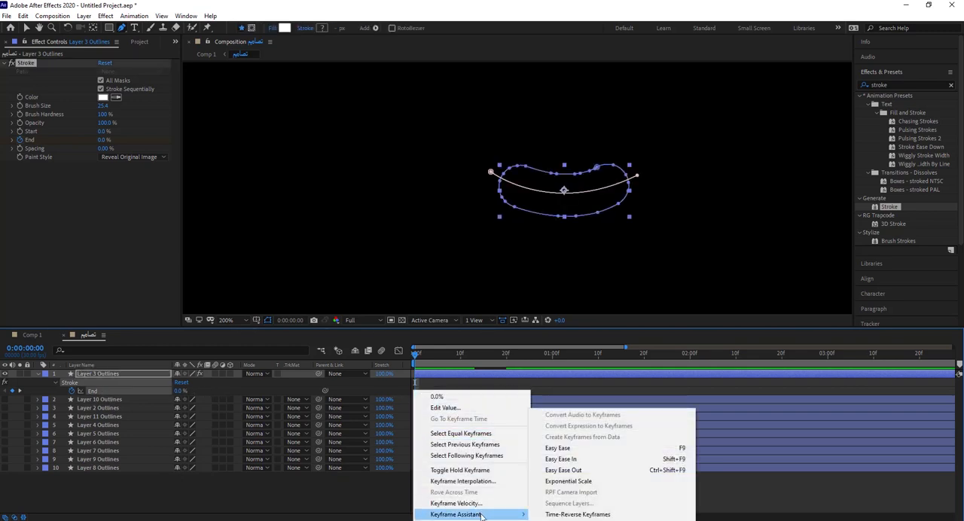
pyautogui.click(582, 450)
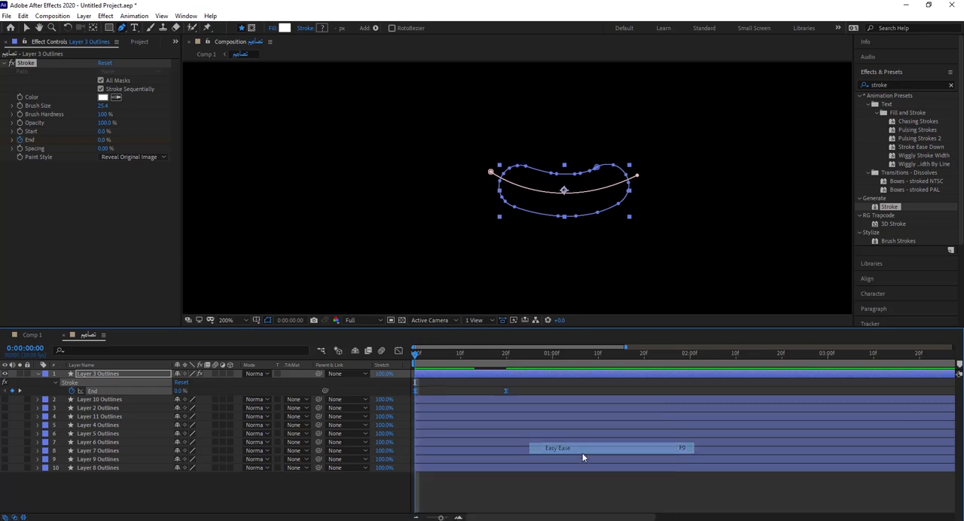
pyautogui.click(514, 511)
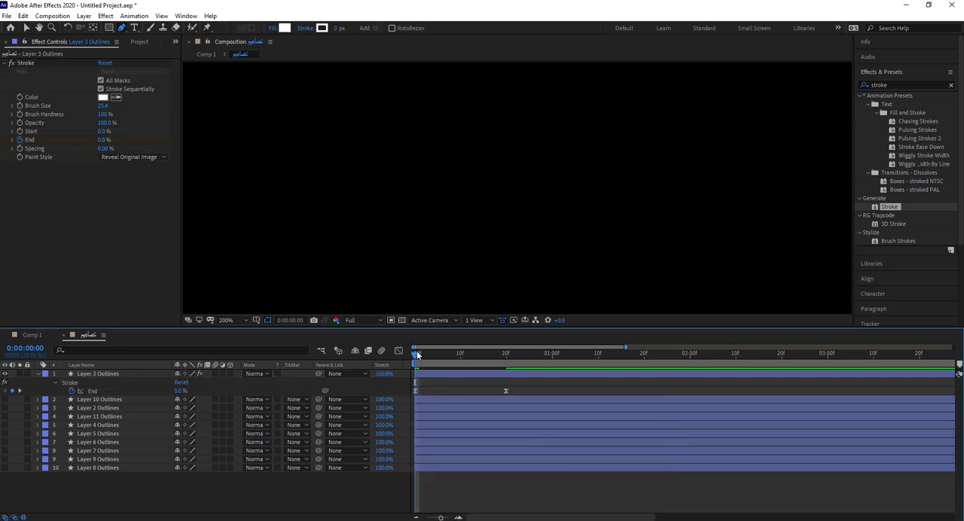
# Step: Preview the eased Layer 3 reveal, switch to the Selection tool and place the playhead at frame 20
pyautogui.click(440, 359)
pyautogui.moveTo(439, 358)
pyautogui.mouseDown()
pyautogui.moveTo(504, 355)
pyautogui.moveTo(415, 364)
pyautogui.mouseUp()
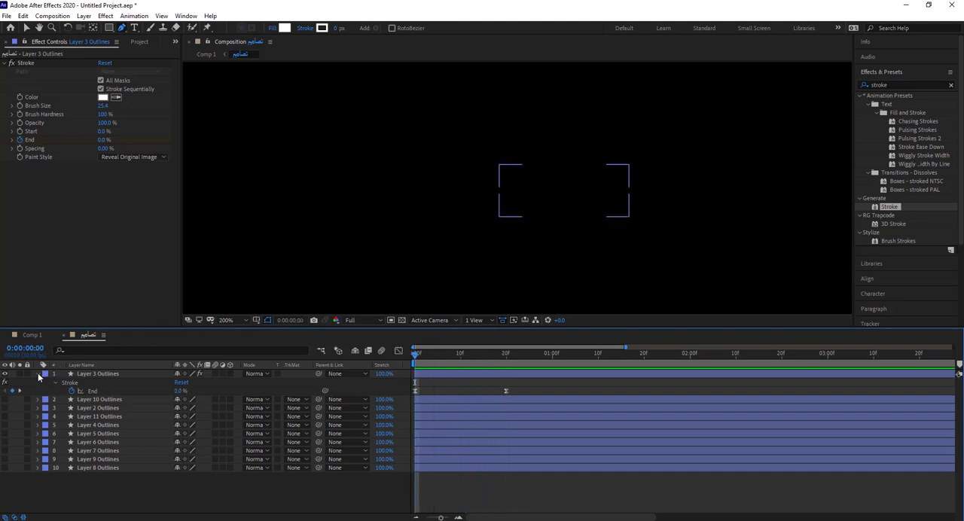
pyautogui.click(514, 198)
pyautogui.scroll(-3, 515, 198)
pyautogui.moveTo(441, 262); pyautogui.dragTo(580, 221)
pyautogui.click(27, 28)
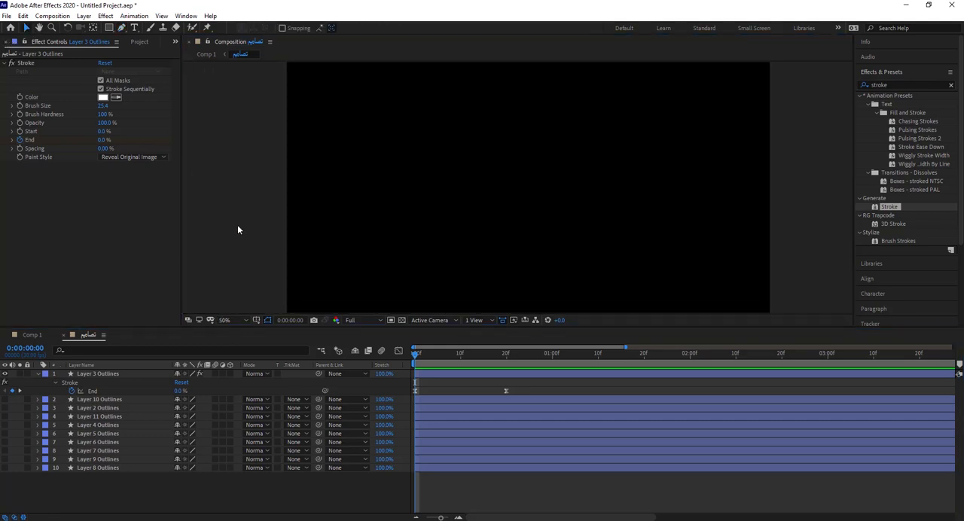
pyautogui.moveTo(419, 351); pyautogui.dragTo(507, 355)
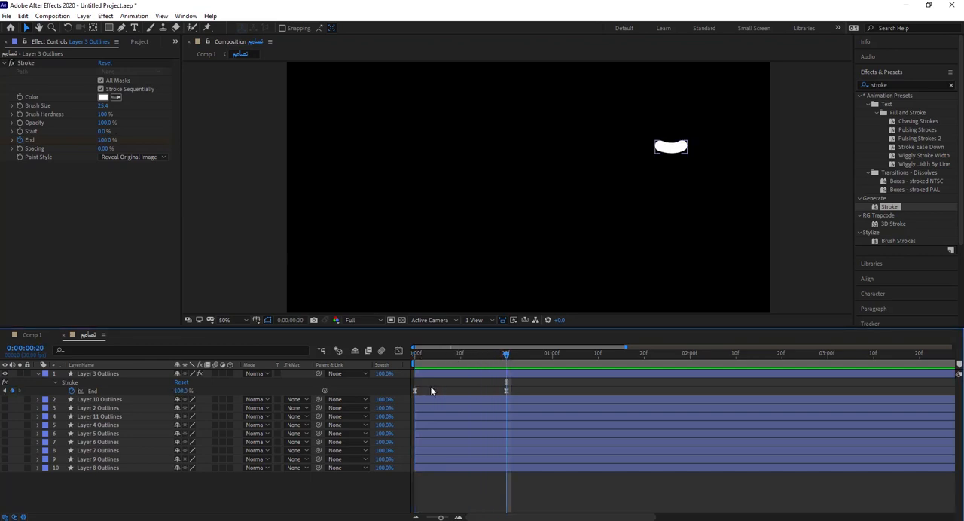
# Step: Make Layer 2 Outlines visible and move it directly below Layer 3 Outlines in the layer stack
pyautogui.click(93, 401)
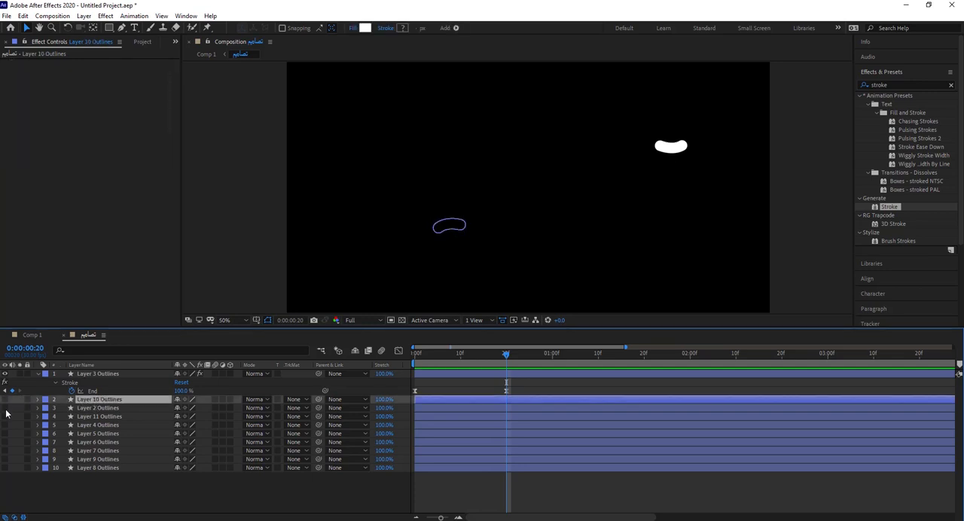
pyautogui.click(6, 408)
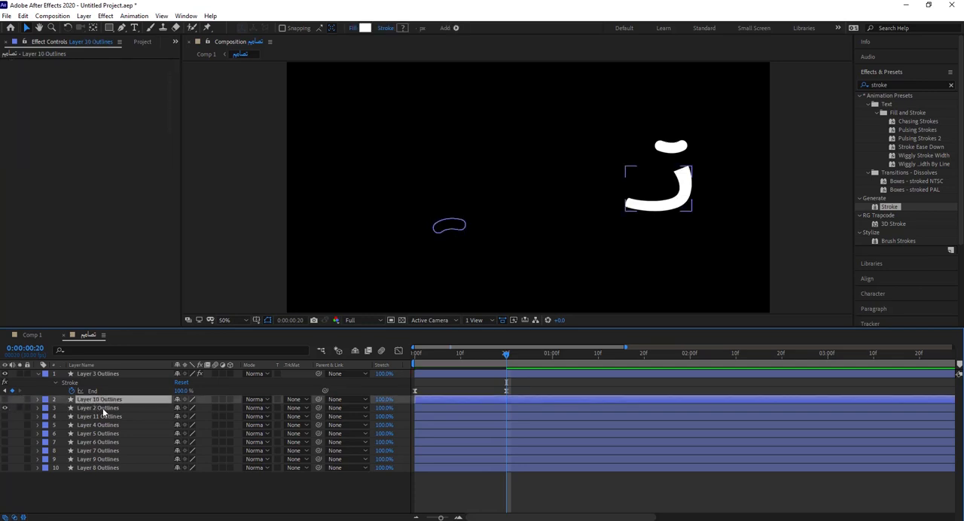
pyautogui.moveTo(103, 411); pyautogui.dragTo(113, 393)
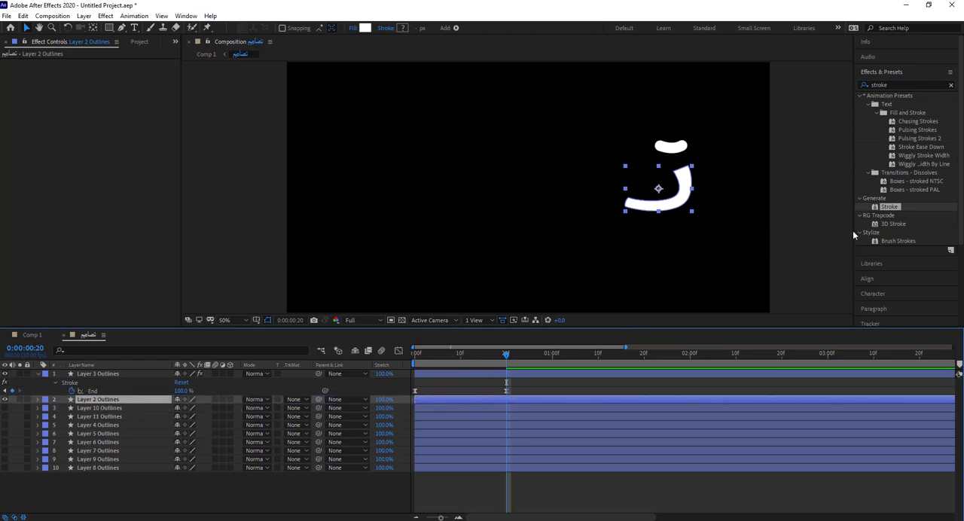
# Step: Apply the Stroke effect to Layer 2 Outlines with All Masks enabled, Brush Hardness 100%, Spacing 0% and Paint Style Reveal Original Image
pyautogui.doubleClick(887, 211)
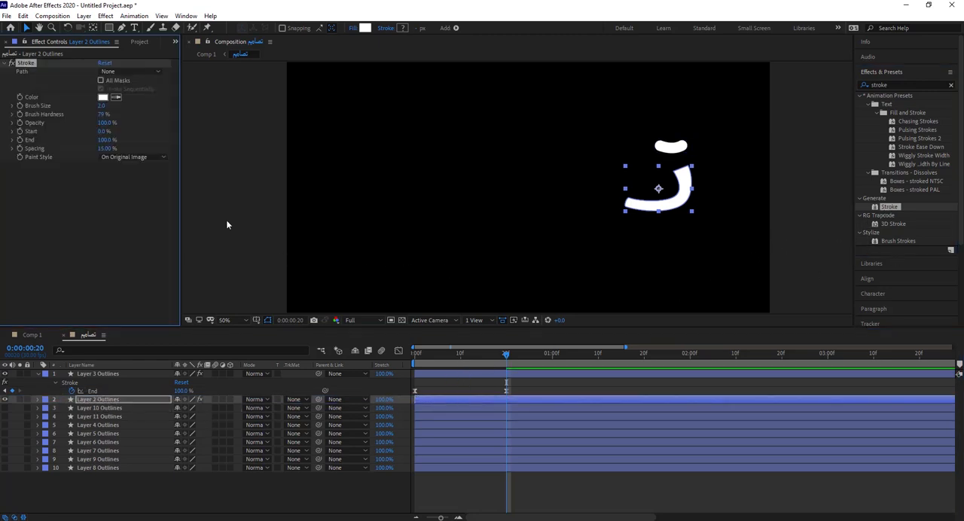
pyautogui.click(101, 80)
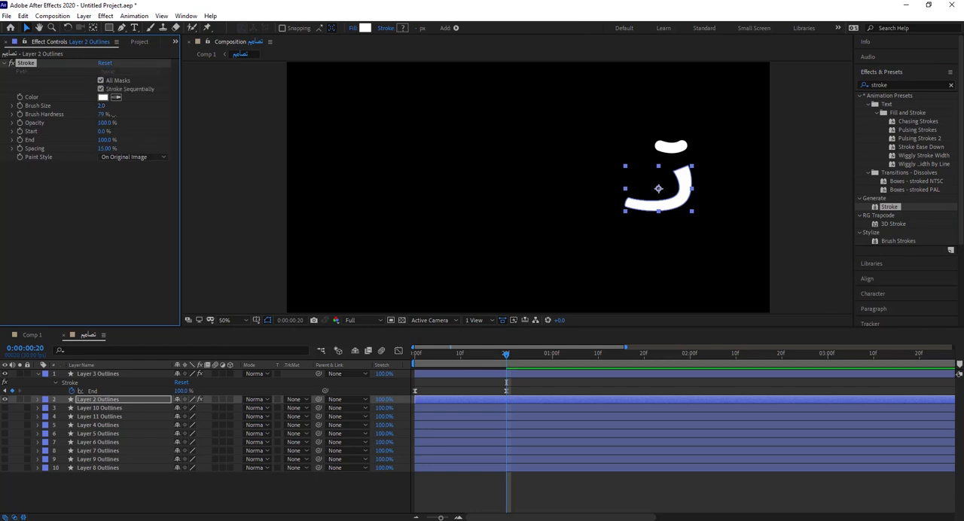
pyautogui.moveTo(104, 149); pyautogui.dragTo(66, 156)
pyautogui.click(113, 156)
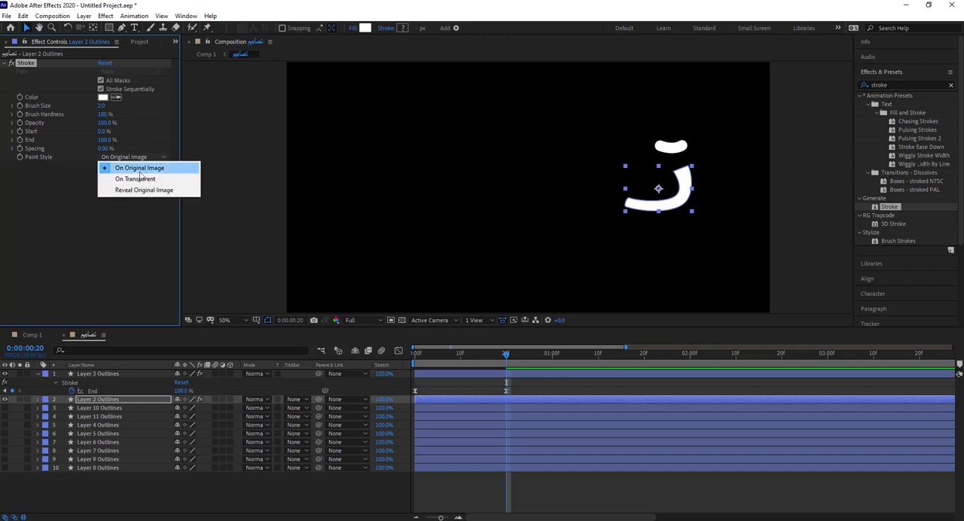
pyautogui.click(124, 190)
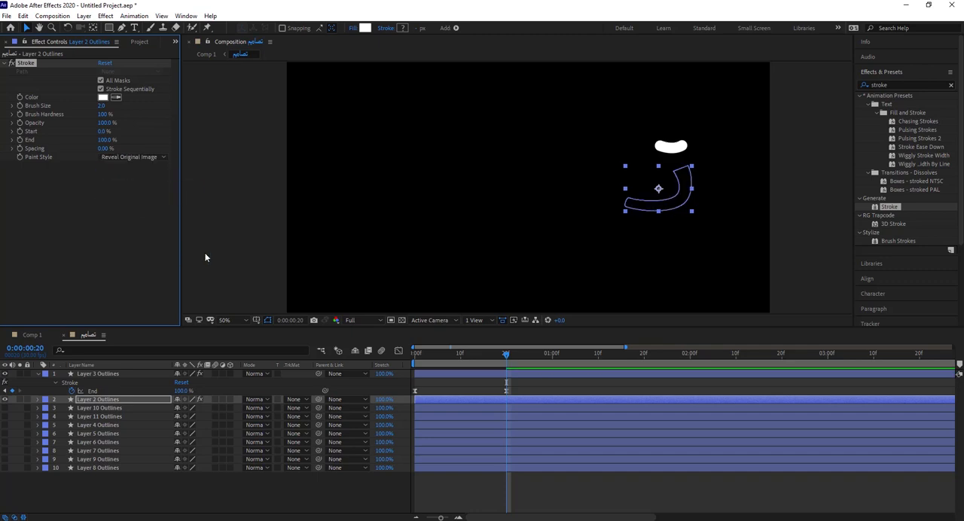
# Step: Draw a three-point curved open mask along the Layer 2 letter shape and set the Stroke's Brush Size to about 36.3 to cover it
pyautogui.click(121, 29)
pyautogui.click(250, 28)
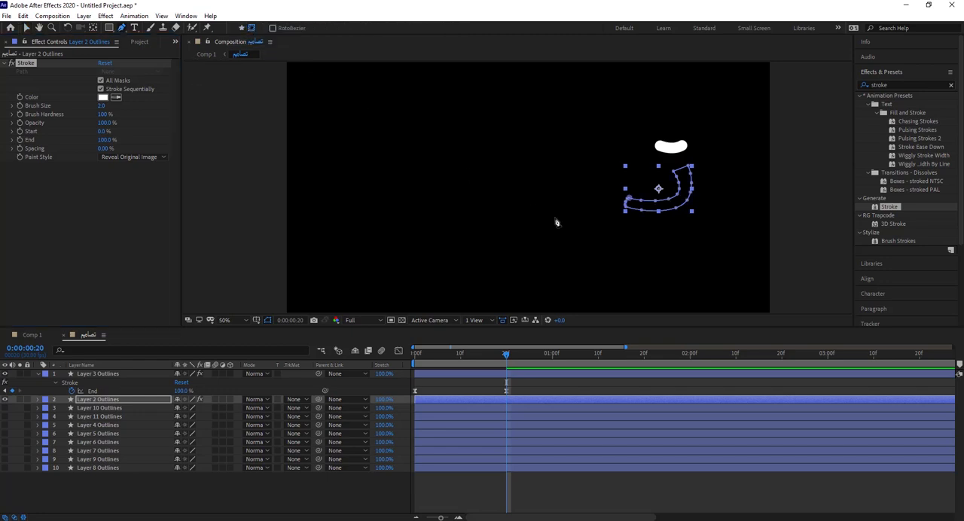
pyautogui.click(681, 170)
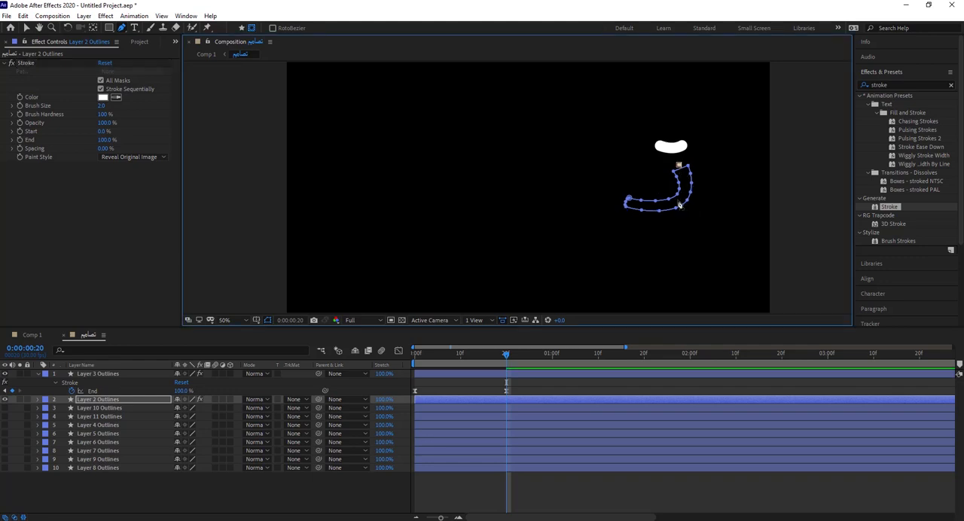
pyautogui.moveTo(678, 207); pyautogui.dragTo(658, 211)
pyautogui.click(619, 200)
pyautogui.moveTo(101, 106); pyautogui.dragTo(250, 110)
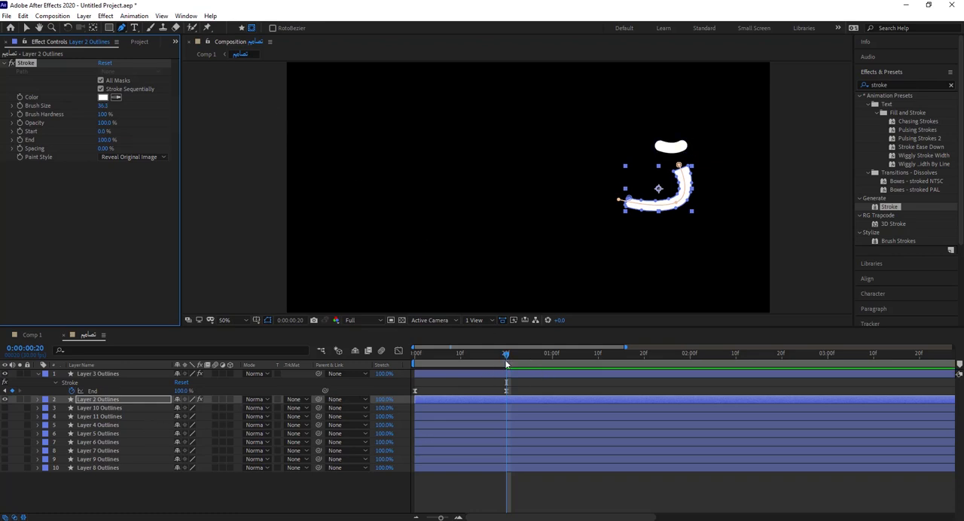
# Step: Keyframe the Layer 2 Stroke's End value at 0% on frame 20
pyautogui.click(144, 386)
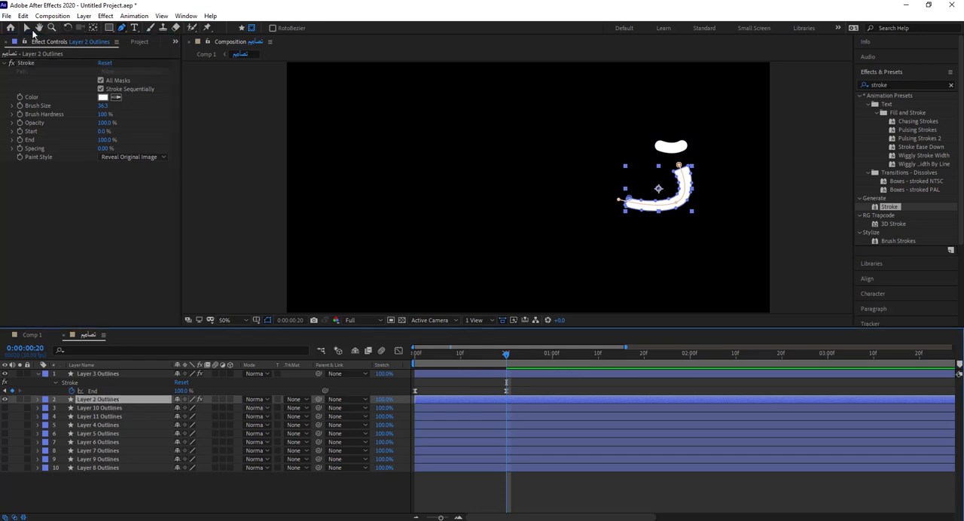
pyautogui.click(27, 28)
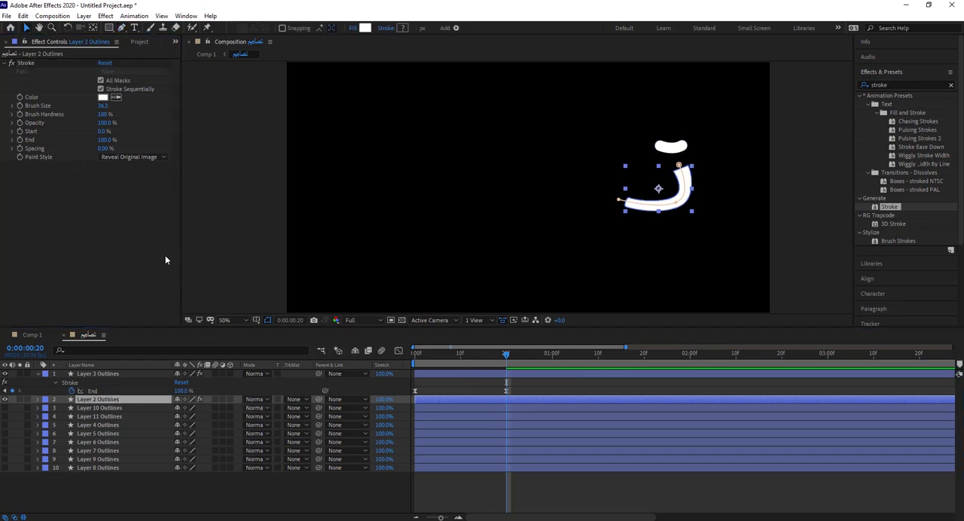
pyautogui.click(106, 140)
pyautogui.write('0')
pyautogui.press('Return')
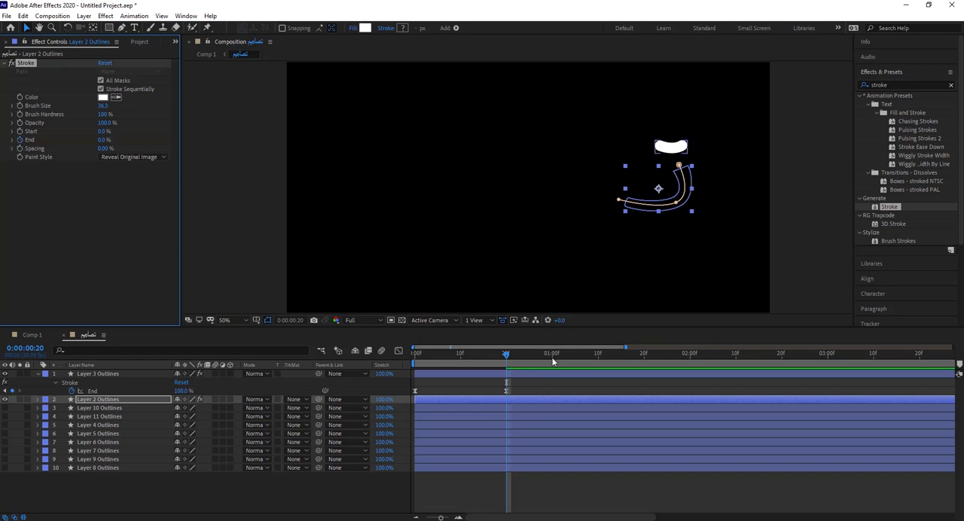
# Step: Reveal Layer 2's keyframed properties and set the Stroke's End value to 100% at 0:00:01:10
pyautogui.click(38, 348)
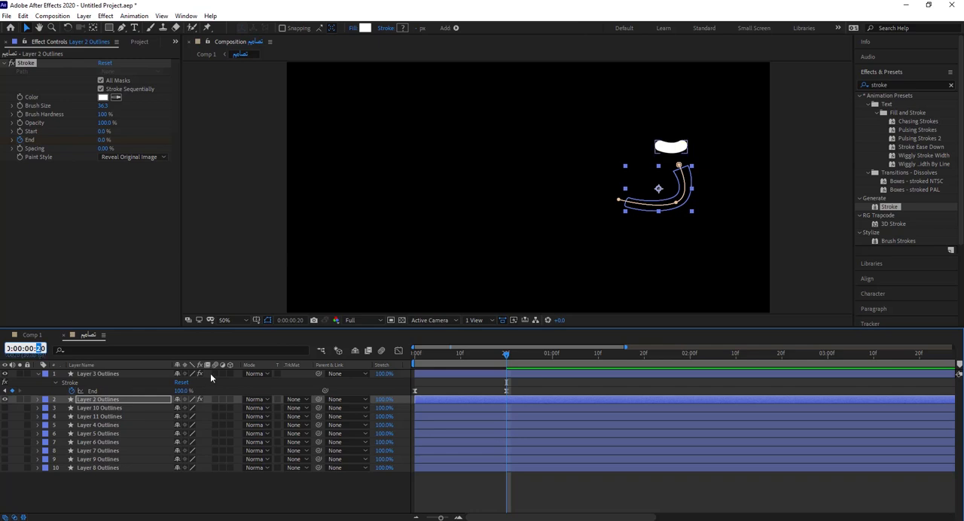
pyautogui.press('Return')
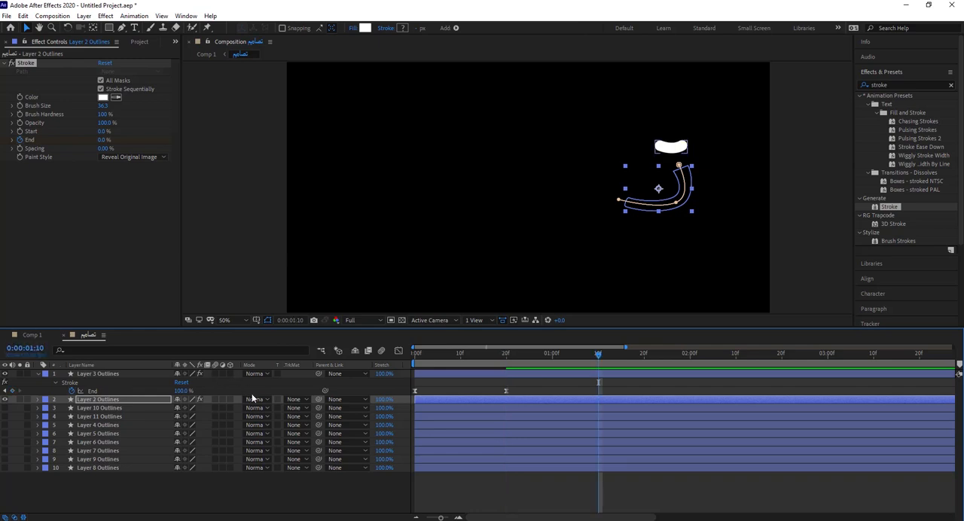
pyautogui.click(439, 401)
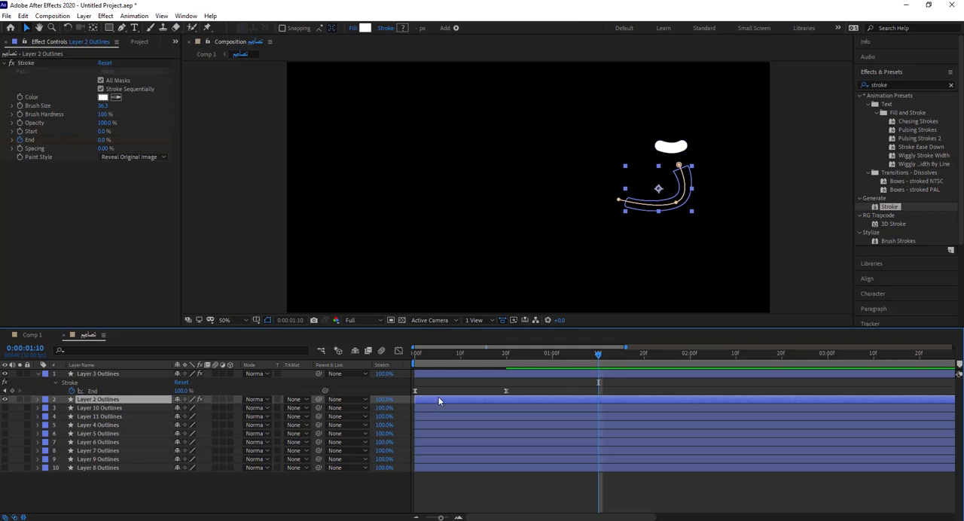
pyautogui.press('u')
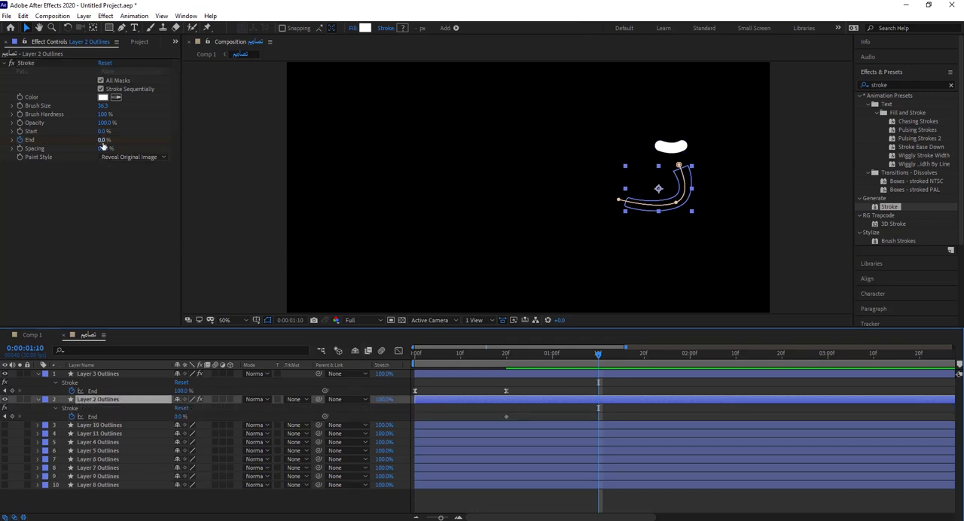
pyautogui.moveTo(104, 141); pyautogui.dragTo(188, 141)
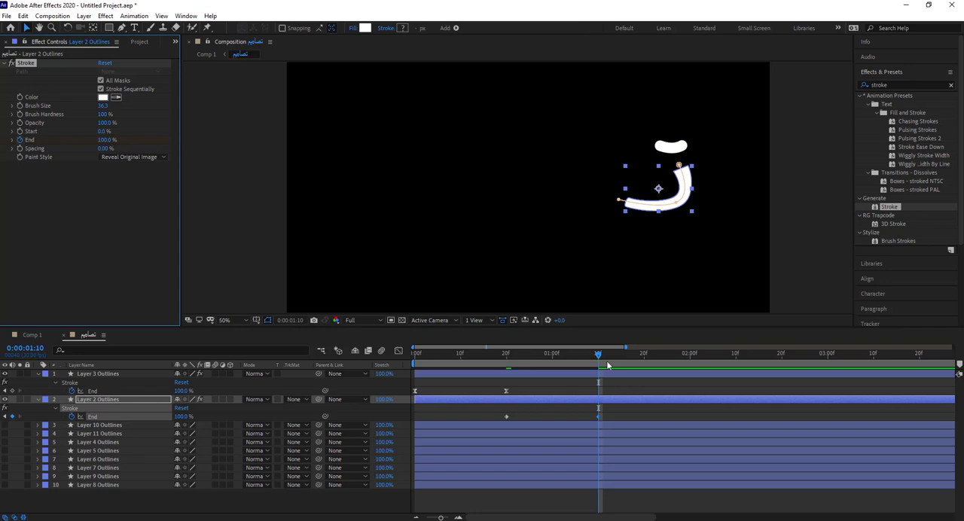
# Step: Apply Easy Ease to both End keyframes of the Layer 2 Outlines Stroke effect
pyautogui.moveTo(623, 409); pyautogui.dragTo(500, 418)
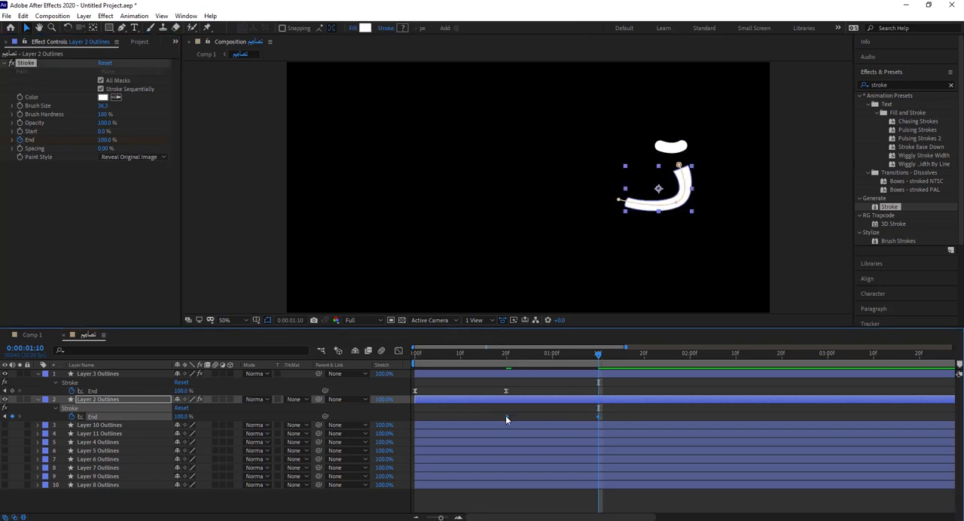
pyautogui.rightClick(506, 416)
pyautogui.moveTo(580, 409)
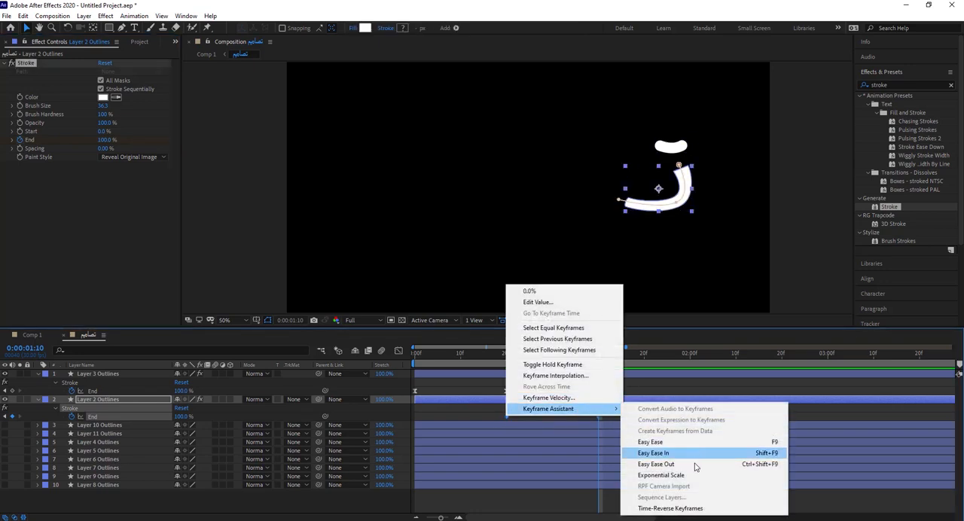
pyautogui.click(665, 442)
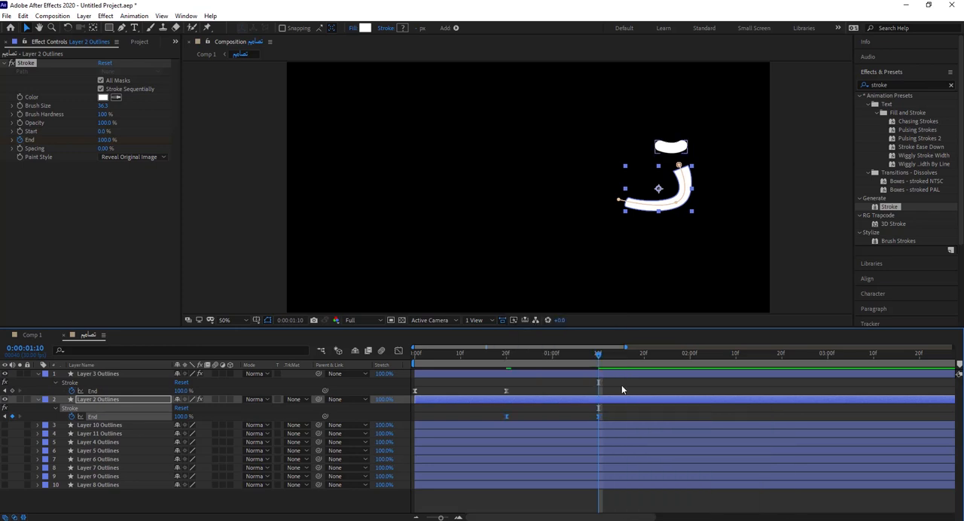
# Step: Retime Layer 2's reveal to overlap Layer 3's, with its first End keyframe at about frame 12 and its last at frame 27
pyautogui.moveTo(595, 355)
pyautogui.mouseDown()
pyautogui.moveTo(469, 356)
pyautogui.moveTo(500, 362)
pyautogui.moveTo(465, 365)
pyautogui.moveTo(482, 370)
pyautogui.moveTo(474, 370)
pyautogui.mouseUp()
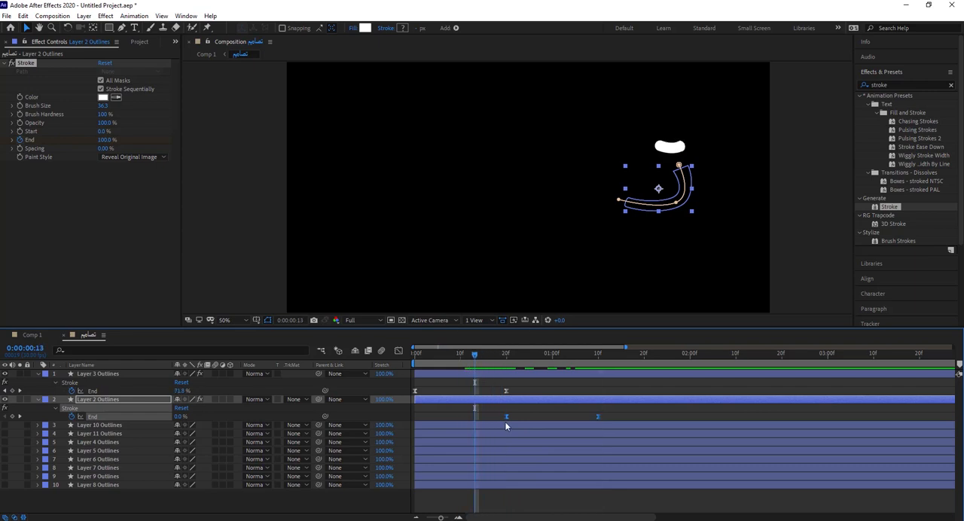
pyautogui.moveTo(492, 412)
pyautogui.mouseDown()
pyautogui.moveTo(605, 420)
pyautogui.moveTo(562, 418)
pyautogui.mouseUp()
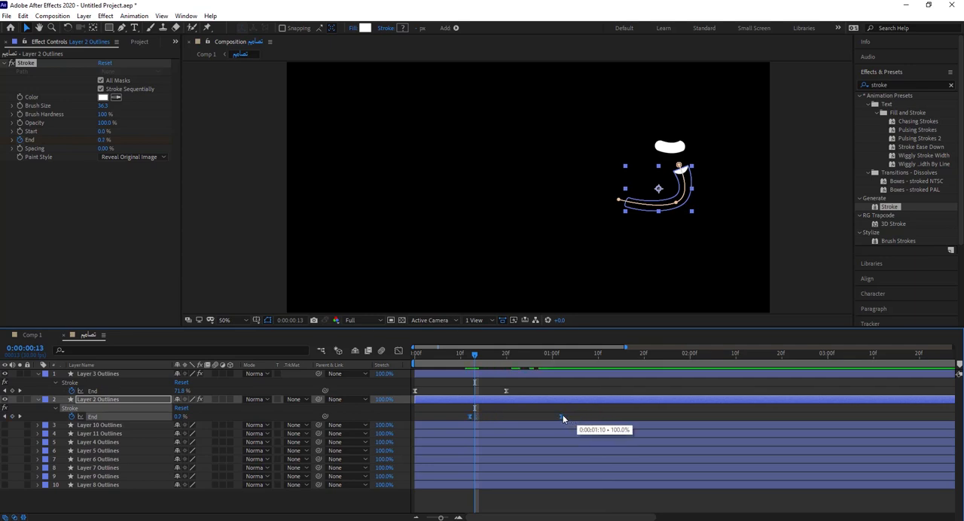
pyautogui.moveTo(475, 362)
pyautogui.mouseDown()
pyautogui.moveTo(443, 361)
pyautogui.moveTo(506, 363)
pyautogui.moveTo(423, 371)
pyautogui.mouseUp()
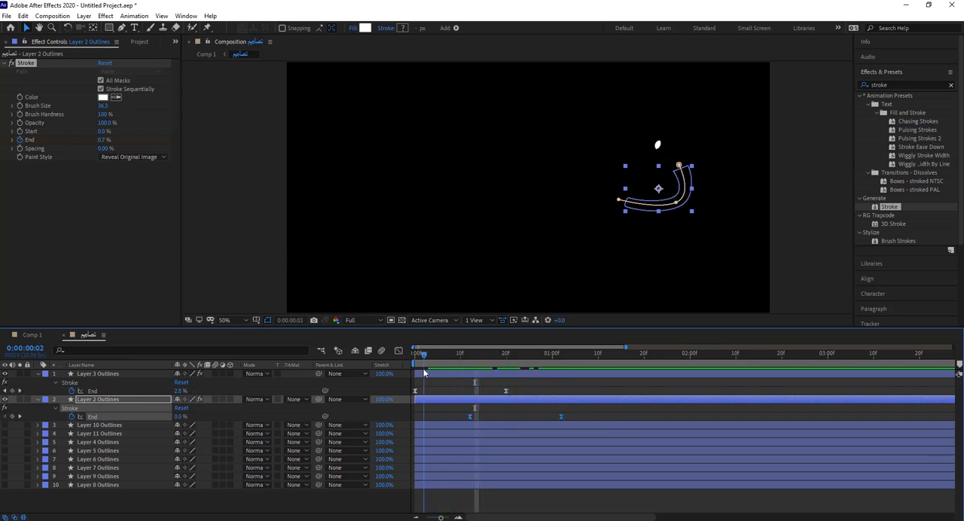
pyautogui.click(447, 389)
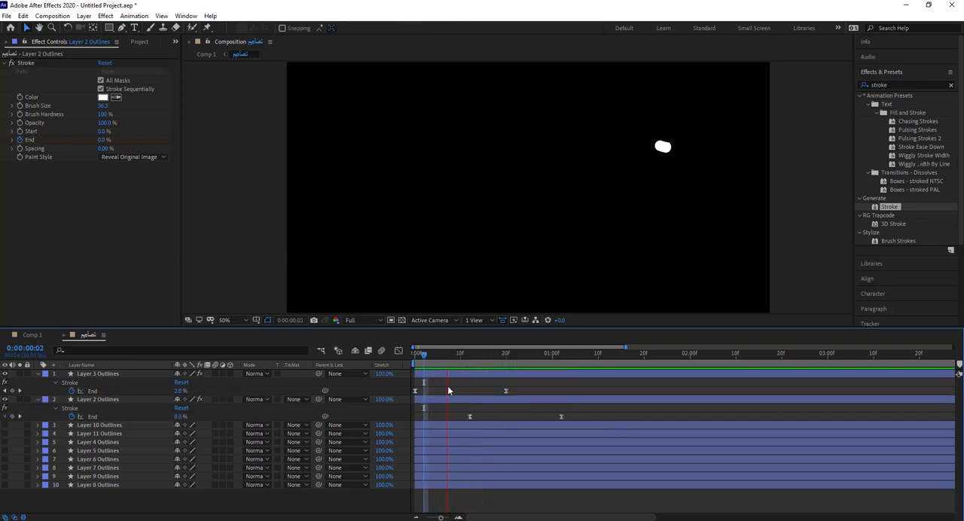
pyautogui.click(474, 365)
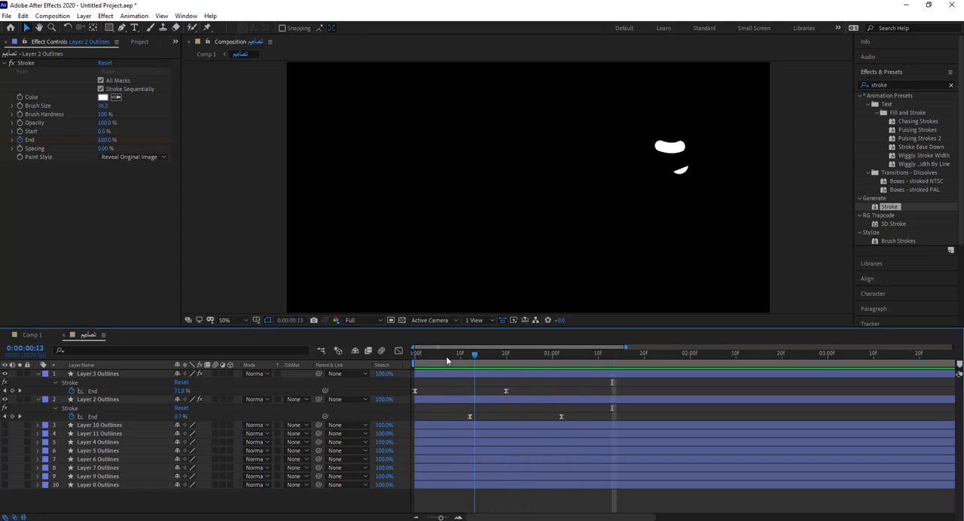
pyautogui.moveTo(447, 359)
pyautogui.mouseDown()
pyautogui.moveTo(538, 378)
pyautogui.moveTo(513, 380)
pyautogui.moveTo(474, 372)
pyautogui.moveTo(540, 378)
pyautogui.moveTo(506, 392)
pyautogui.moveTo(459, 388)
pyautogui.moveTo(560, 391)
pyautogui.moveTo(534, 395)
pyautogui.moveTo(540, 420)
pyautogui.mouseUp()
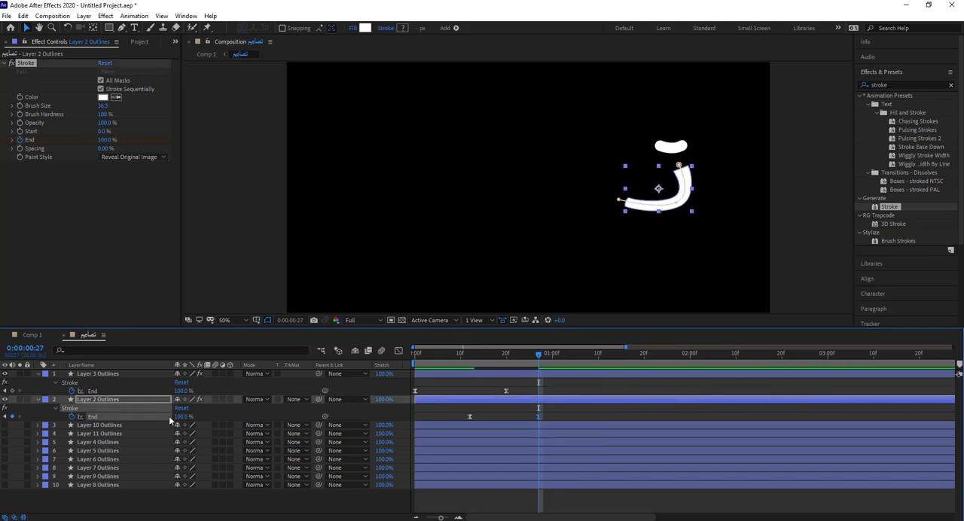
# Step: Check the next hidden layers for the following letter part and make Layer 4 Outlines visible, keeping Layer 11 Outlines hidden
pyautogui.click(89, 428)
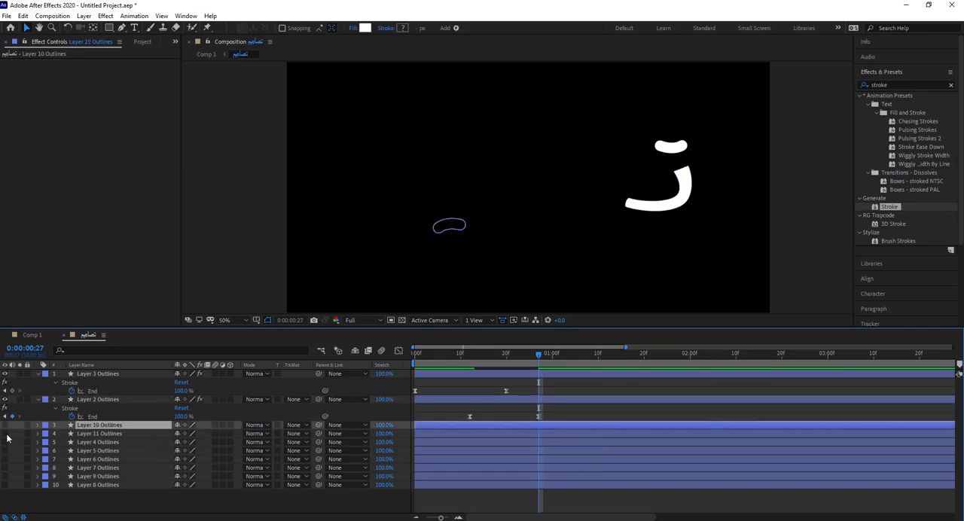
pyautogui.click(6, 435)
pyautogui.click(6, 435)
pyautogui.click(6, 443)
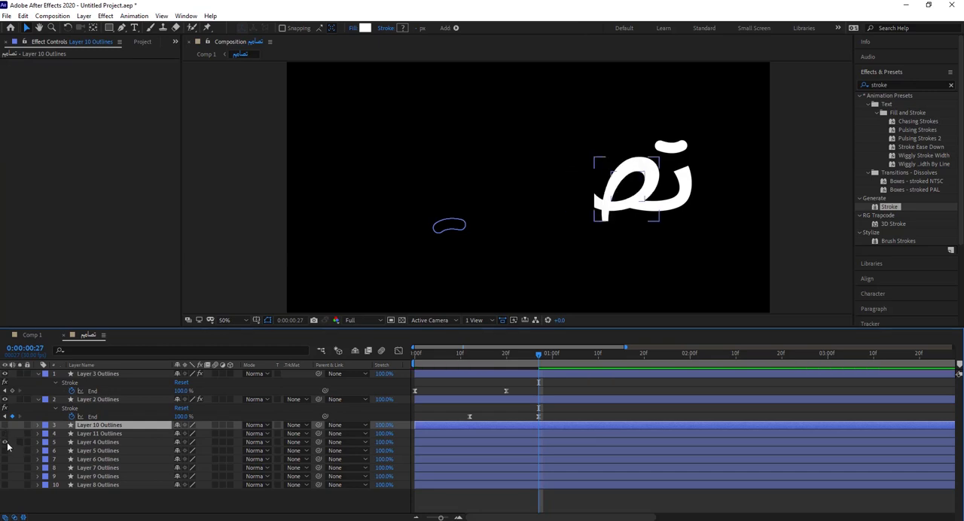
pyautogui.click(539, 419)
pyautogui.click(546, 428)
pyautogui.doubleClick(889, 206)
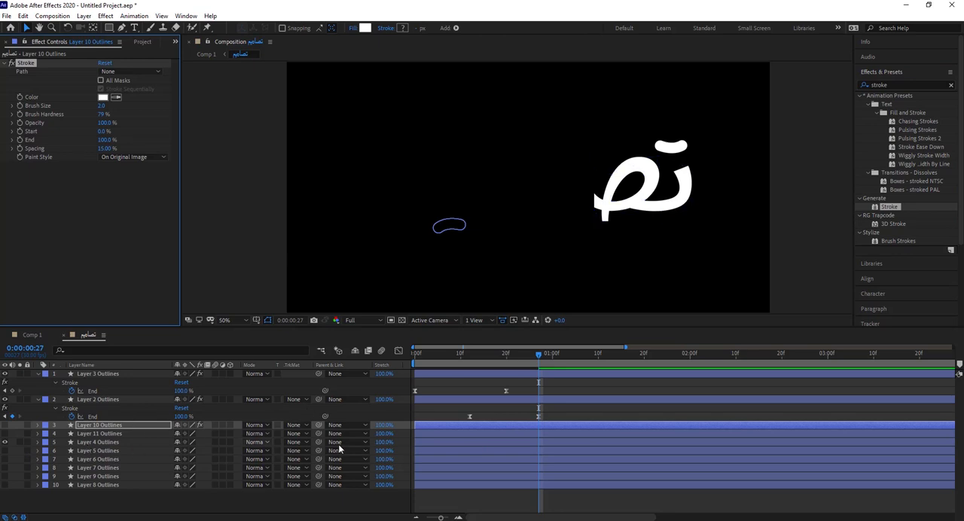
pyautogui.press('Delete')
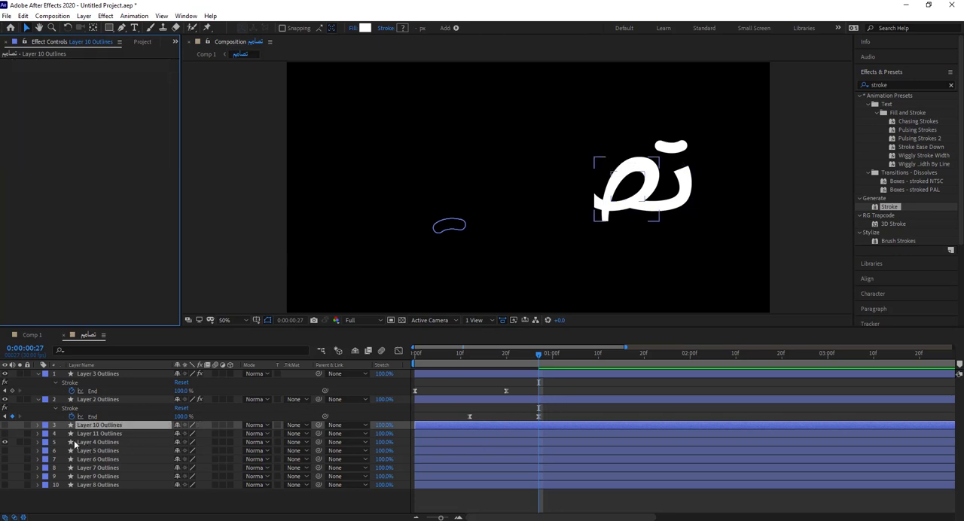
# Step: Move Layer 4 Outlines directly below Layer 2 Outlines and apply a Stroke effect with All Masks and 100% brush hardness
pyautogui.moveTo(88, 443); pyautogui.dragTo(95, 420)
pyautogui.doubleClick(887, 208)
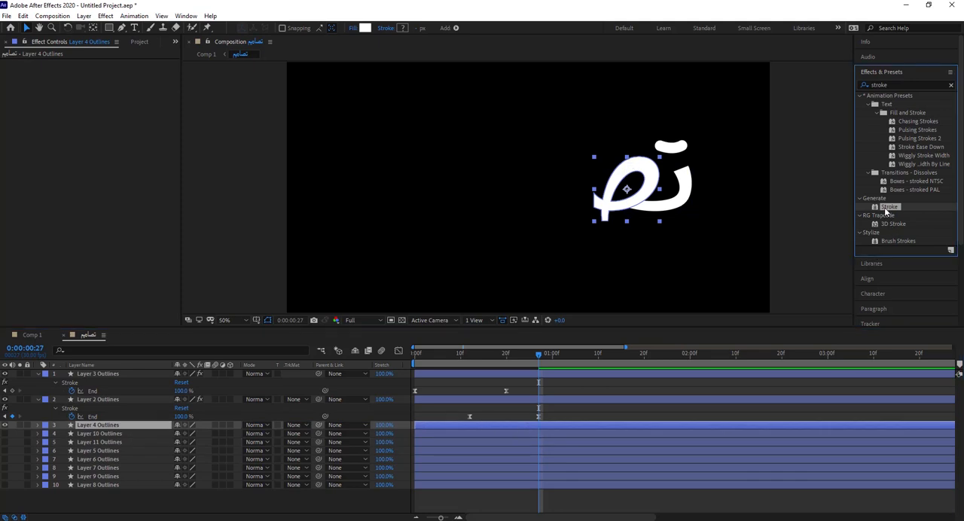
pyautogui.click(100, 80)
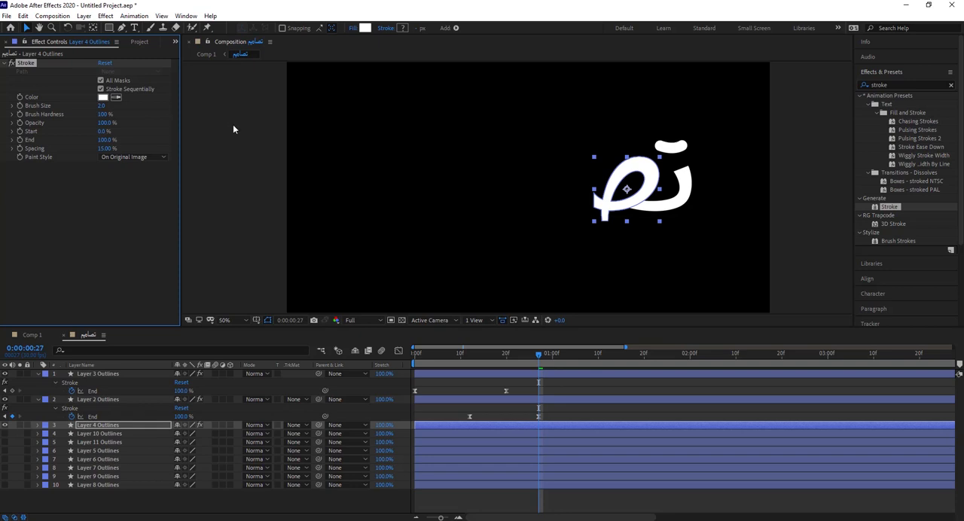
# Step: Set the Layer 4 Stroke's Spacing to 0% and its Paint Style to Reveal Original Image
pyautogui.click(107, 148)
pyautogui.write('0')
pyautogui.press('Return')
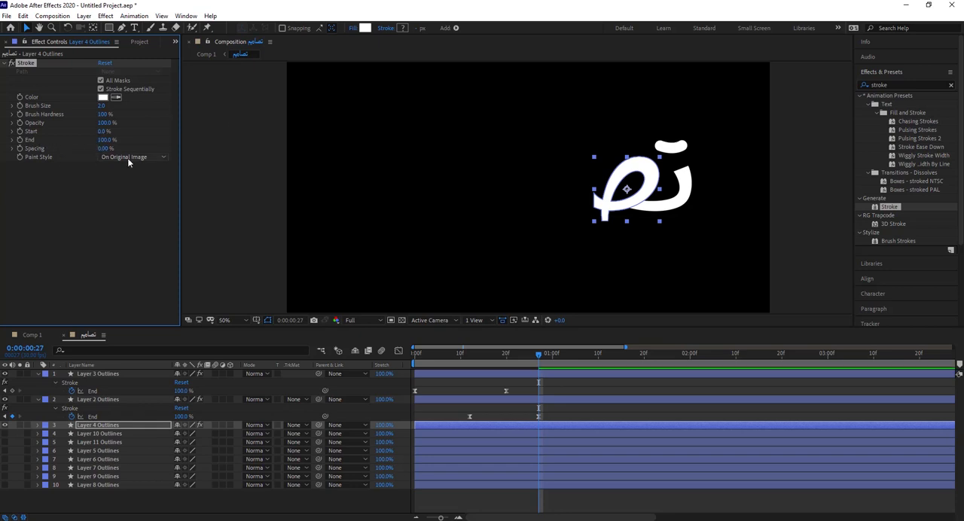
pyautogui.click(127, 158)
pyautogui.click(140, 190)
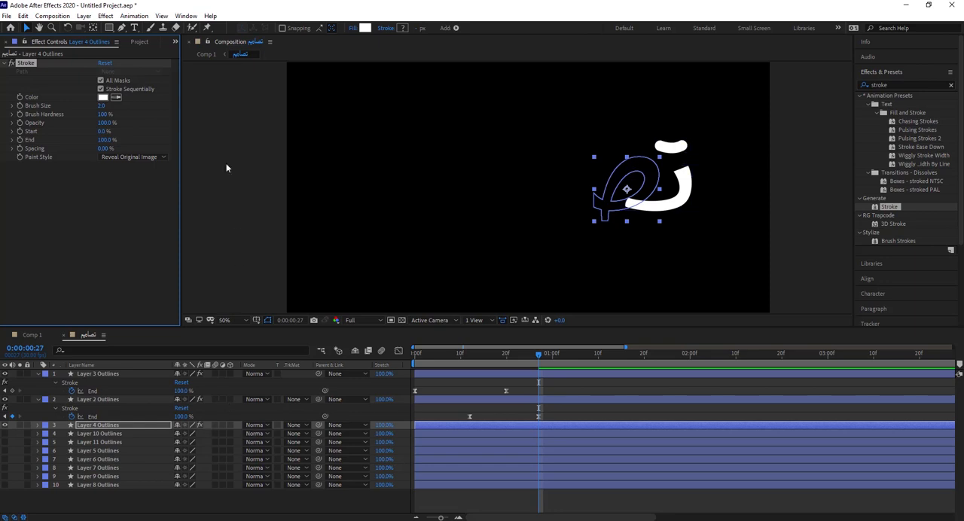
# Step: Draw a curved open mask path through Layer 4's stem, loop and outer tip, and set the Stroke's Brush Size to 63.8
pyautogui.click(122, 28)
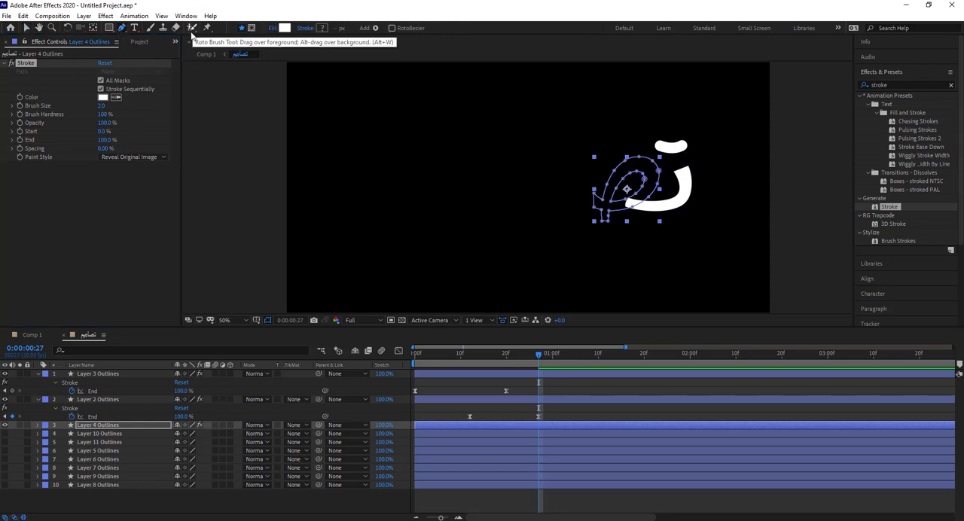
pyautogui.click(606, 227)
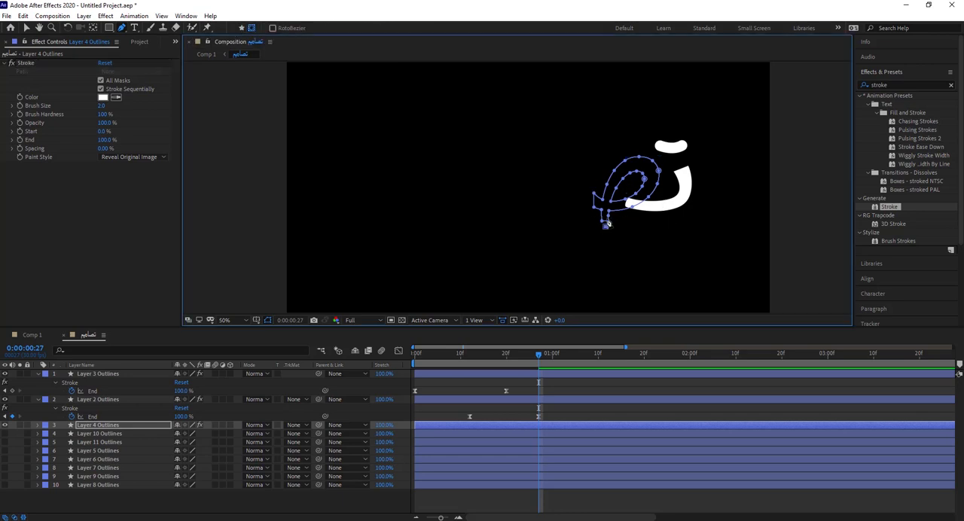
pyautogui.moveTo(634, 164); pyautogui.dragTo(669, 149)
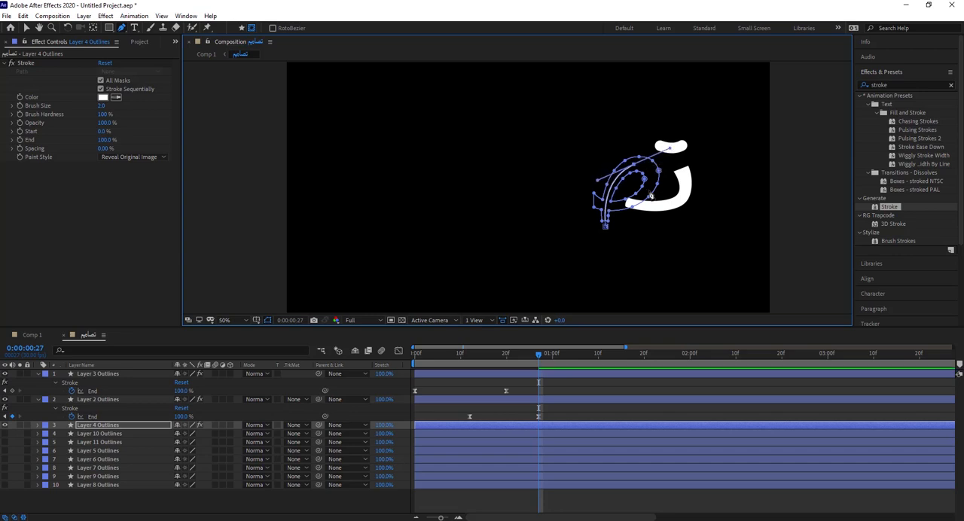
pyautogui.moveTo(589, 202); pyautogui.dragTo(520, 169)
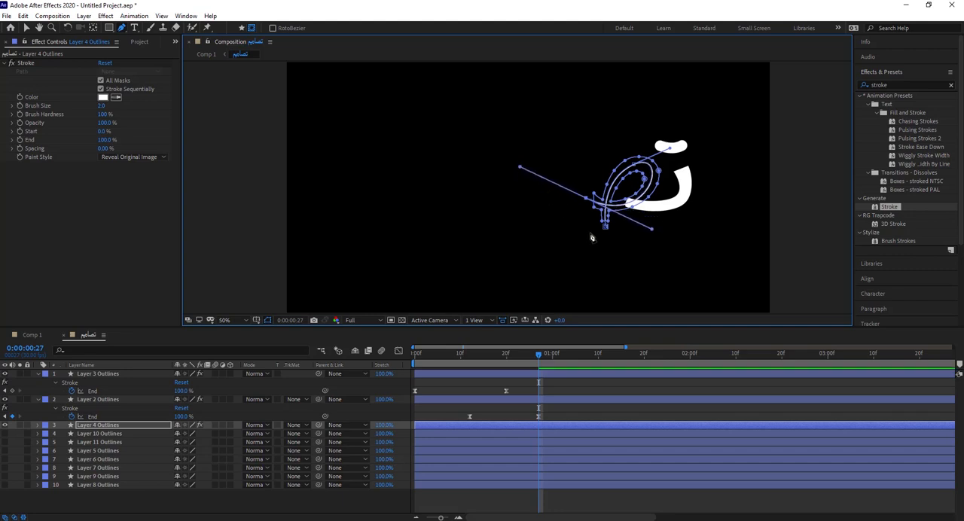
pyautogui.click(27, 27)
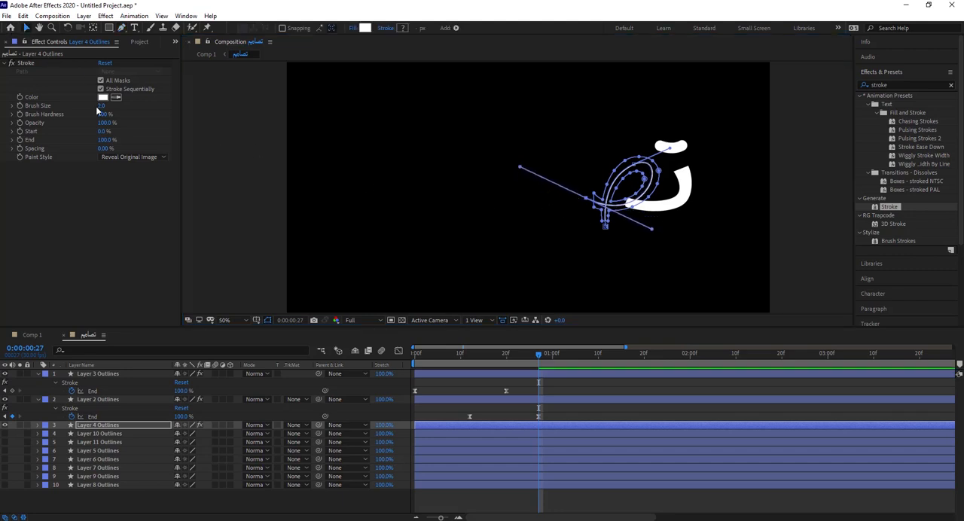
pyautogui.moveTo(101, 106); pyautogui.dragTo(269, 118)
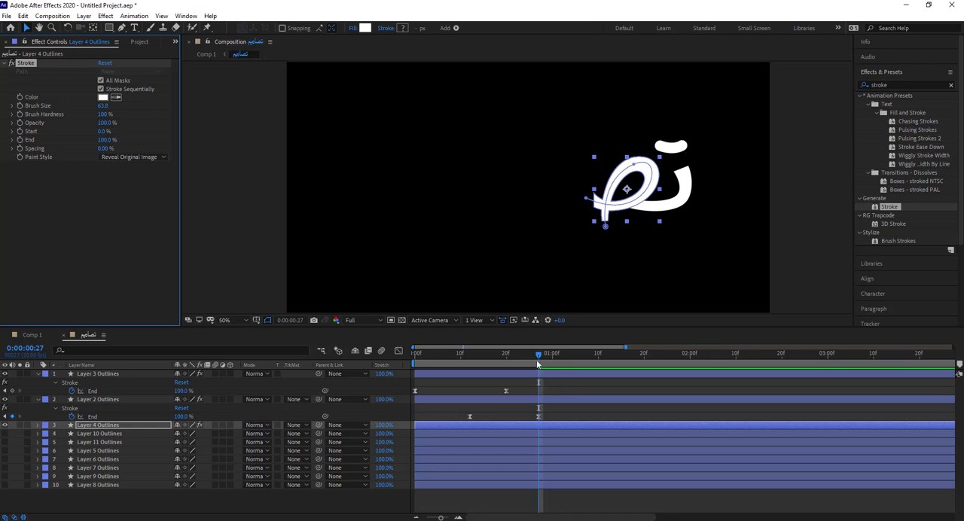
# Step: Try a 2% End value on the Layer 4 Stroke and inspect the letter's stem up close
pyautogui.click(109, 141)
pyautogui.write('2')
pyautogui.press('Return')
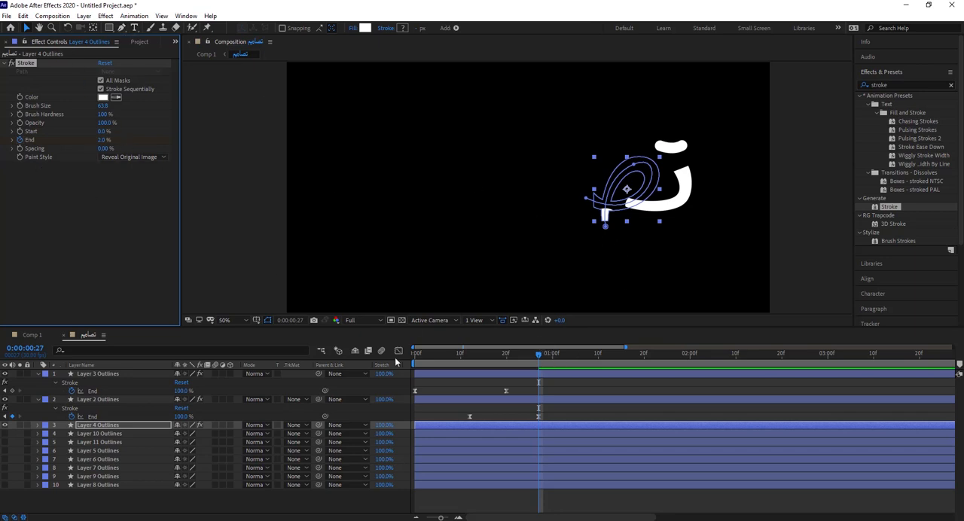
pyautogui.scroll(2, 564, 318)
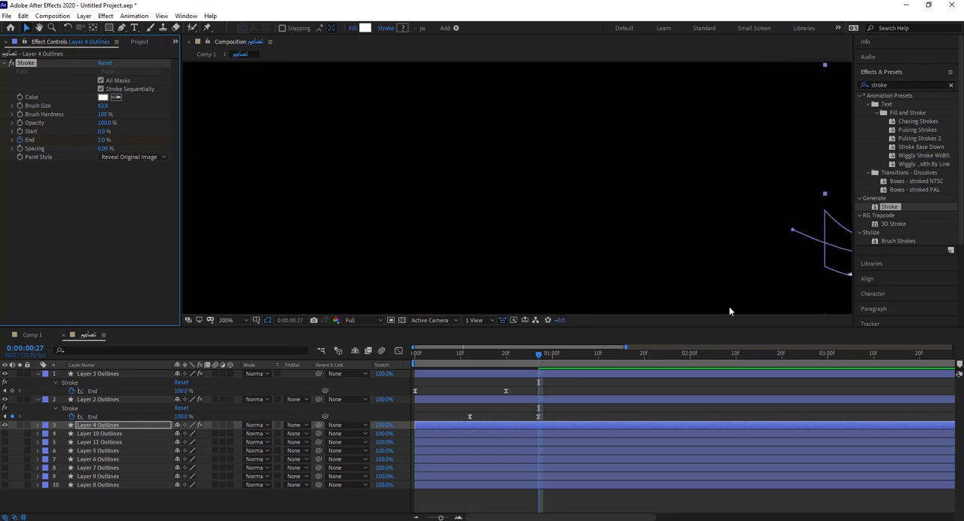
pyautogui.moveTo(730, 307); pyautogui.dragTo(381, 197)
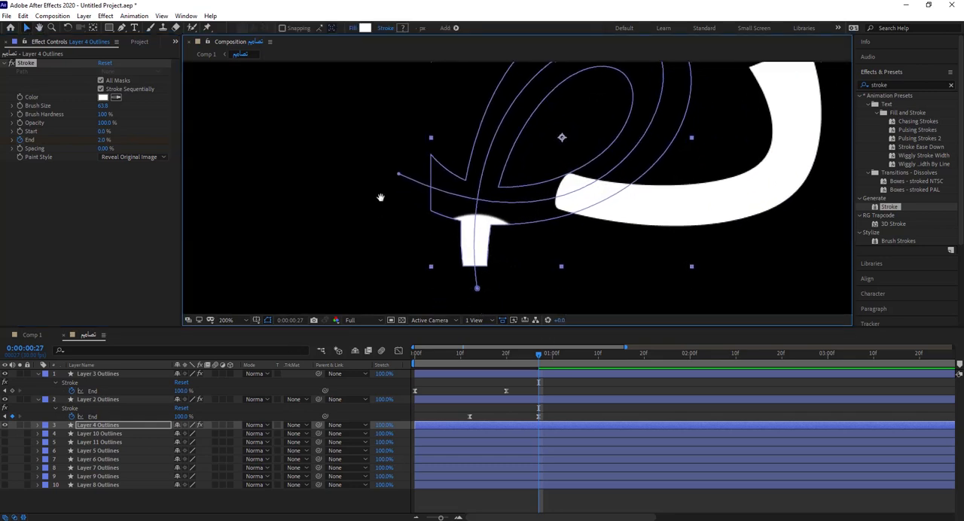
pyautogui.scroll(-1, 380, 198)
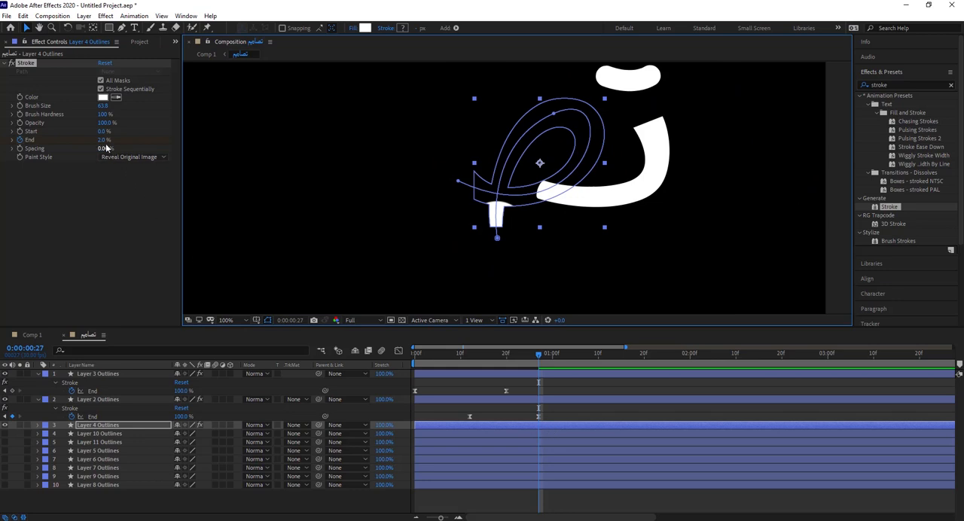
# Step: Keyframe the Layer 4 Stroke's End value at 0% on frame 27 and 100% at 0:00:01:17
pyautogui.moveTo(104, 140); pyautogui.dragTo(73, 140)
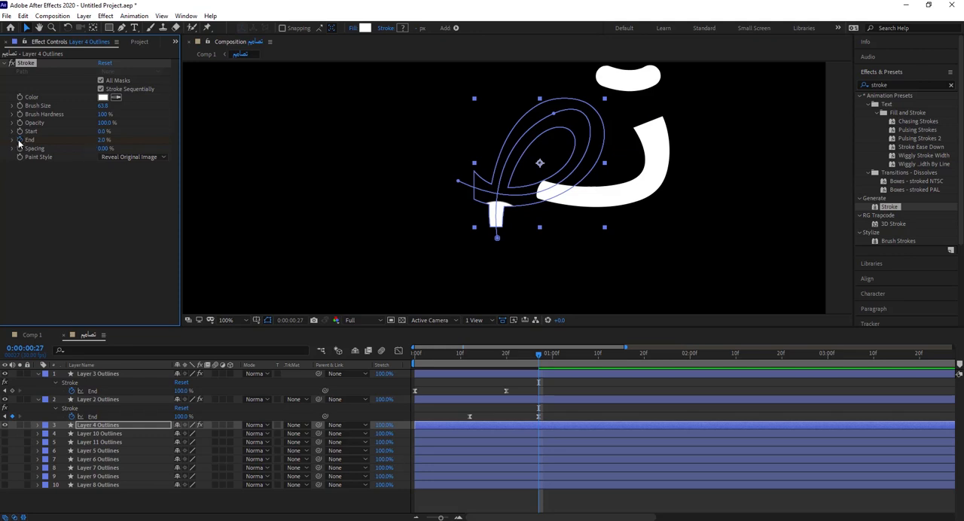
pyautogui.moveTo(104, 141); pyautogui.dragTo(89, 141)
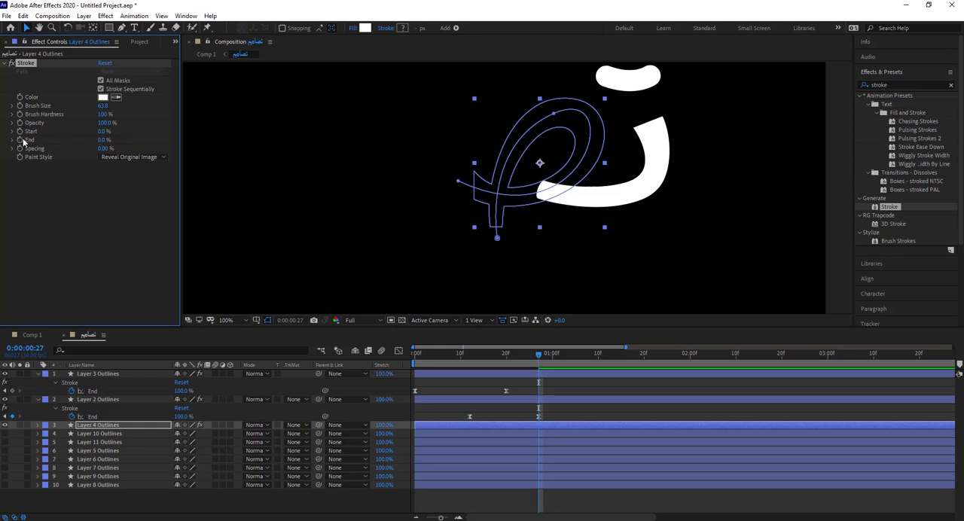
pyautogui.click(25, 348)
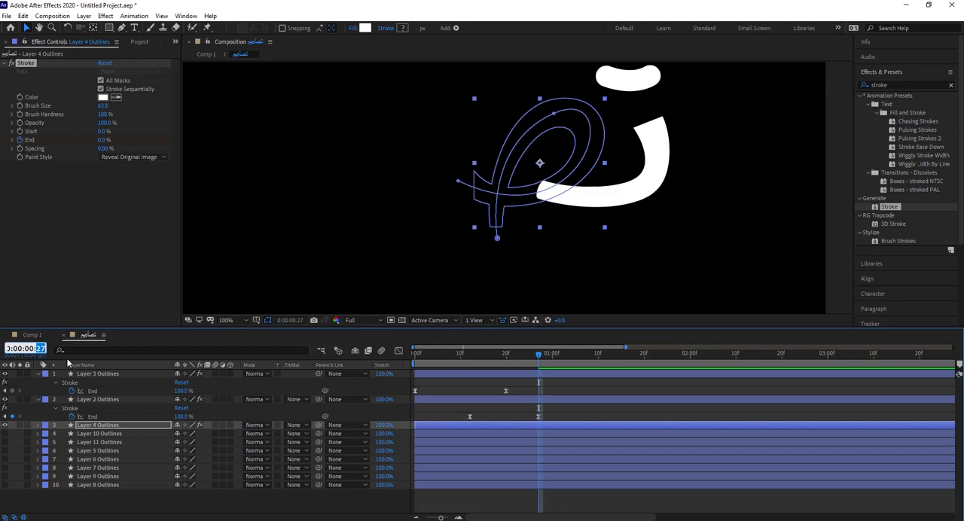
pyautogui.write('47')
pyautogui.press('Return')
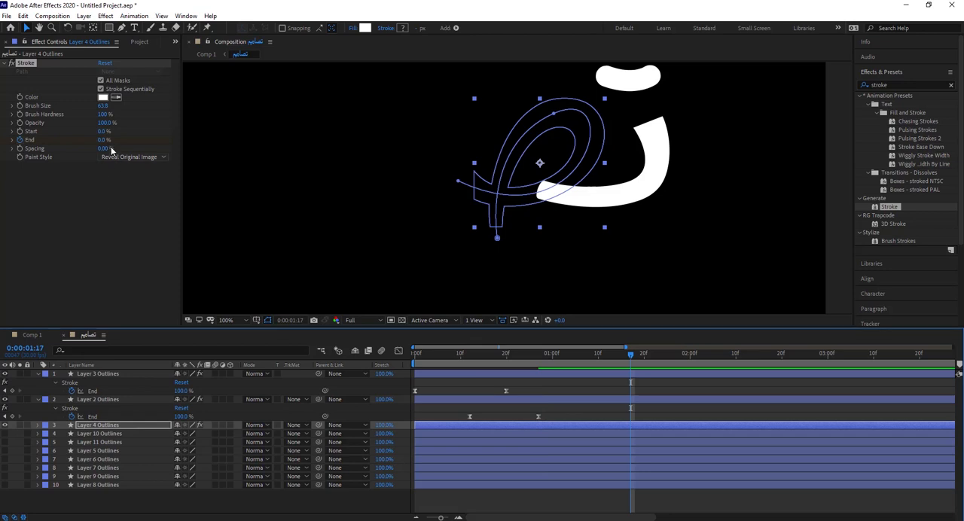
pyautogui.moveTo(103, 141); pyautogui.dragTo(617, 216)
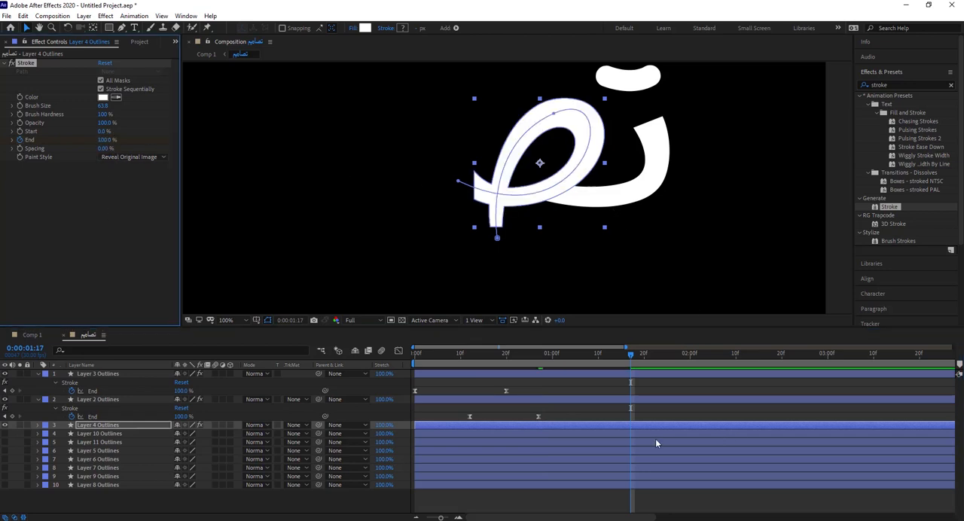
# Step: Reveal Layer 4's keyframed properties and apply Easy Ease to both End keyframes of its Stroke
pyautogui.press('u')
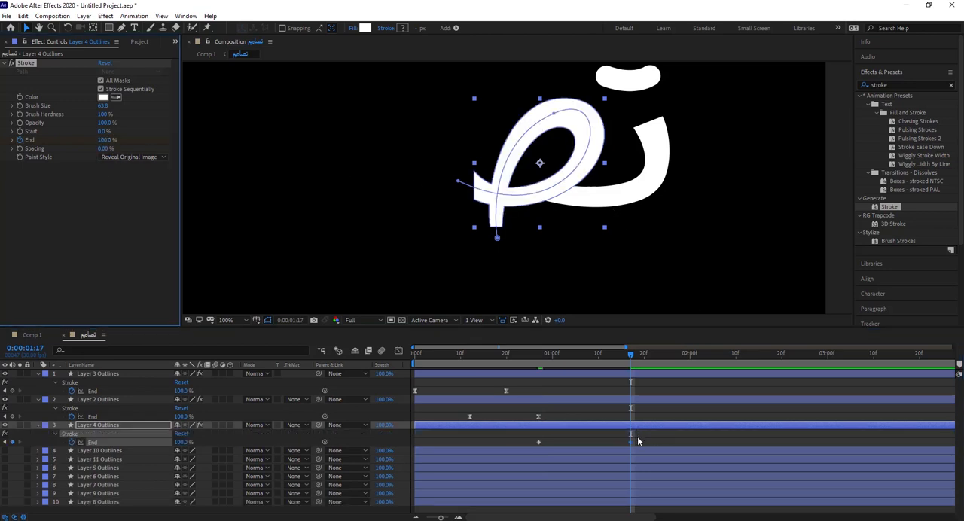
pyautogui.moveTo(639, 438); pyautogui.dragTo(526, 445)
pyautogui.rightClick(535, 444)
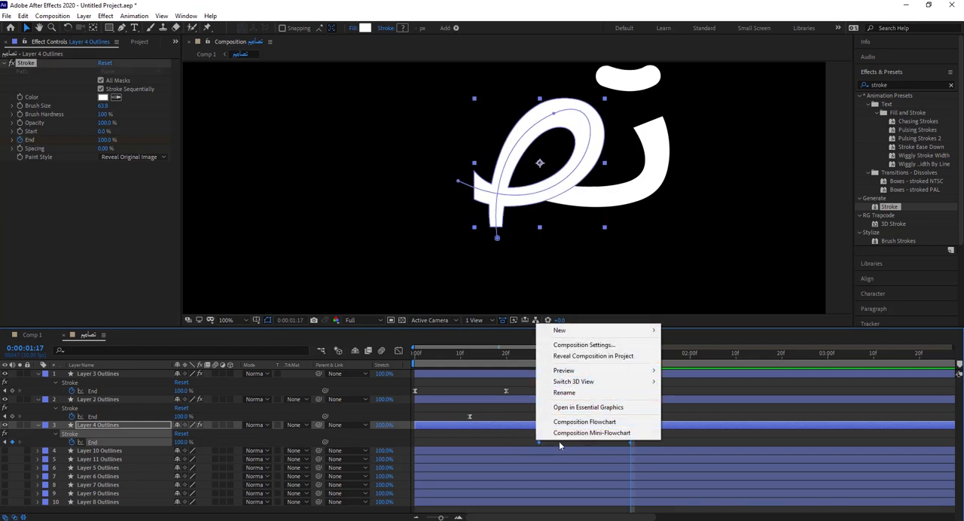
pyautogui.moveTo(531, 439); pyautogui.dragTo(640, 447)
pyautogui.rightClick(631, 442)
pyautogui.moveTo(704, 437)
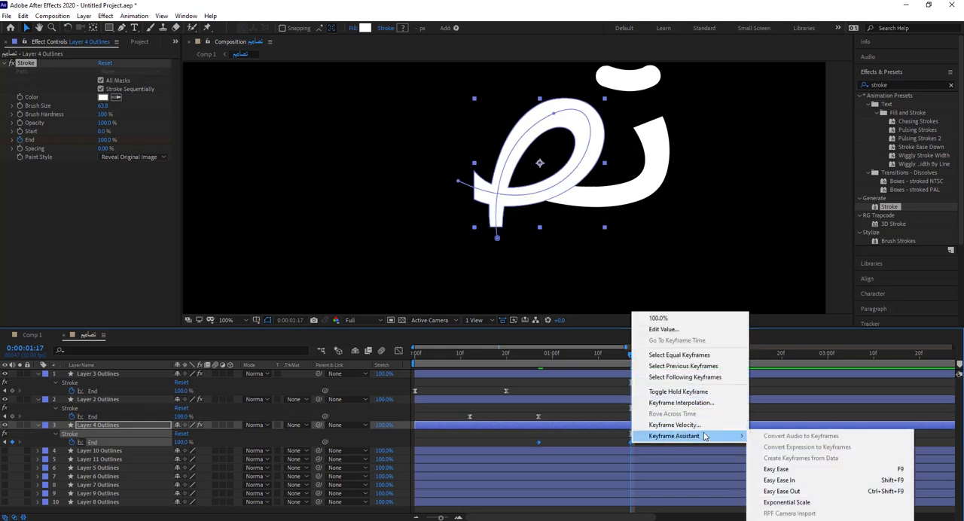
pyautogui.click(778, 469)
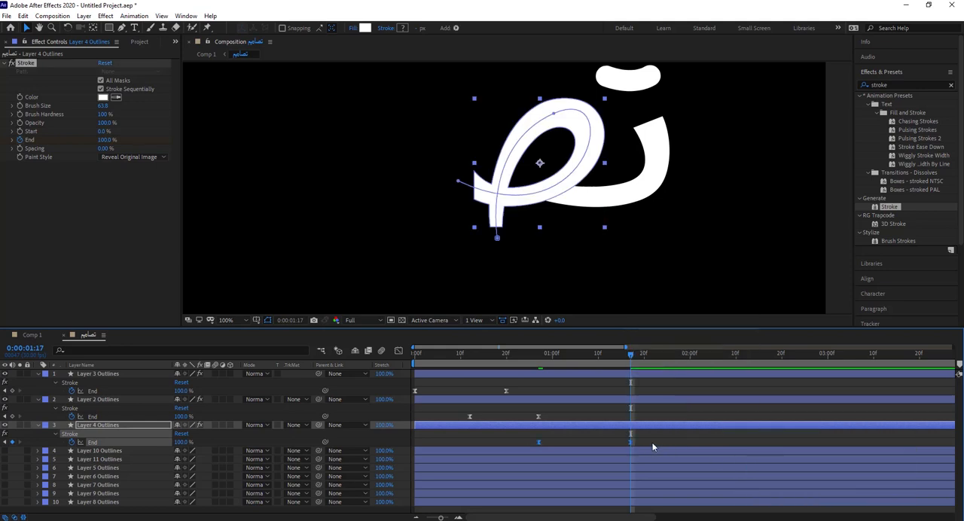
# Step: Shift both Layer 4 End keyframes earlier so they start at about frame 23, and reduce the Stroke's Brush Size to 42.4
pyautogui.moveTo(574, 360)
pyautogui.mouseDown()
pyautogui.moveTo(501, 363)
pyautogui.moveTo(541, 371)
pyautogui.moveTo(537, 407)
pyautogui.mouseUp()
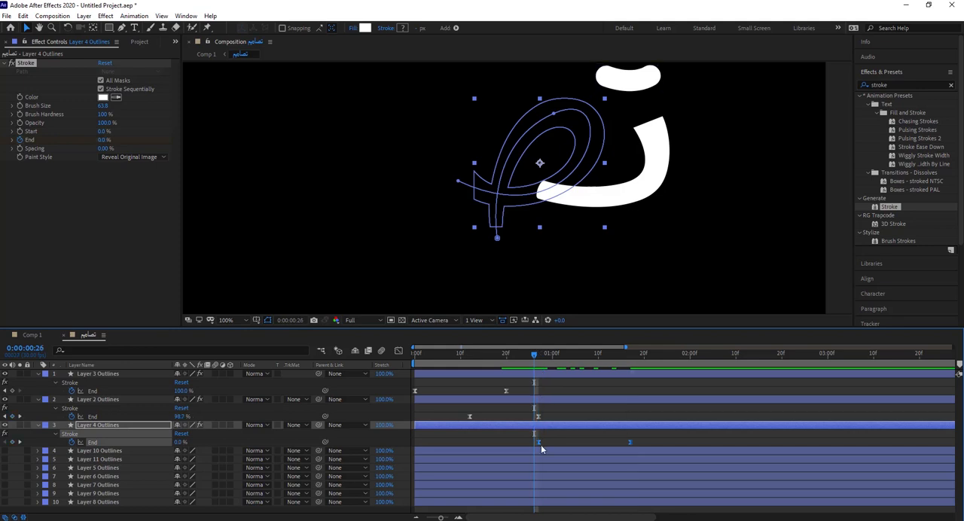
pyautogui.moveTo(536, 442); pyautogui.dragTo(520, 447)
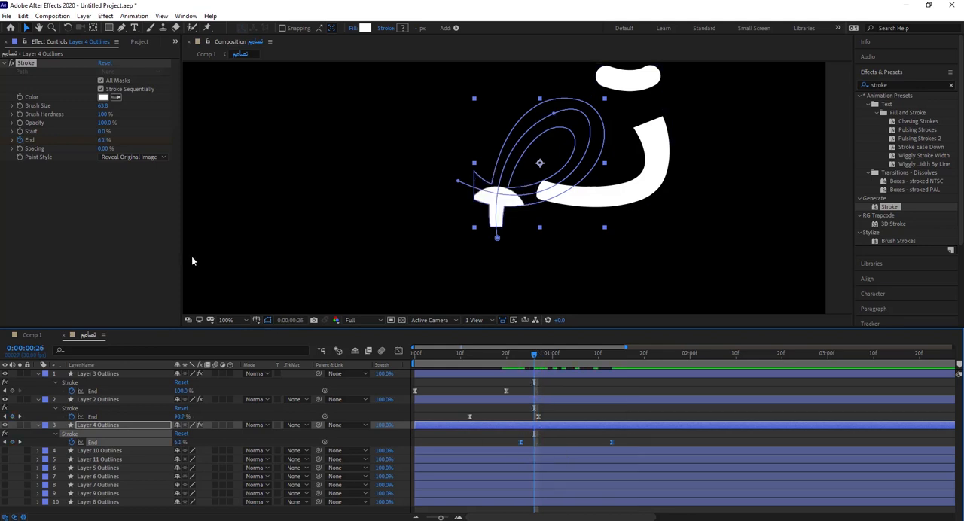
pyautogui.moveTo(102, 105); pyautogui.dragTo(86, 107)
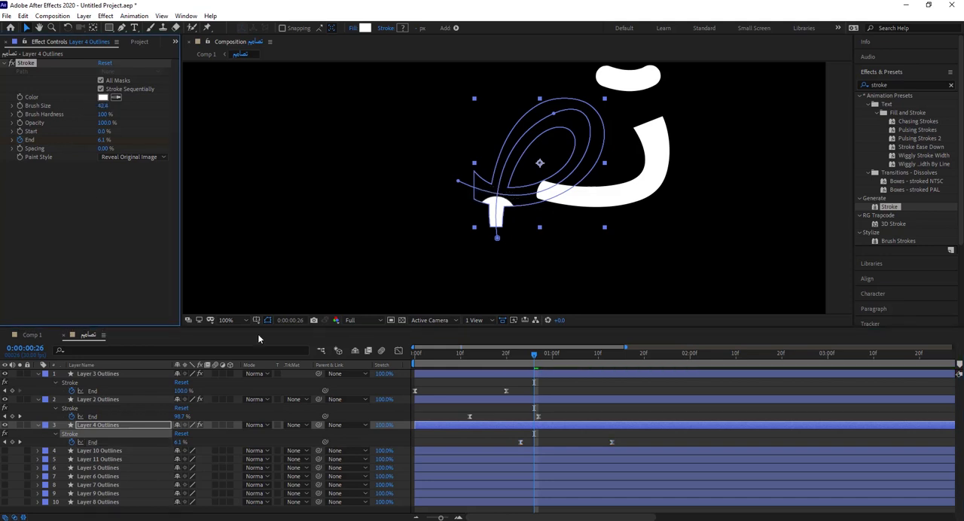
# Step: Shorten Layer 4's reveal by moving its last End keyframe to 0:00:01:10, and deselect the layer
pyautogui.moveTo(539, 362)
pyautogui.mouseDown()
pyautogui.moveTo(509, 357)
pyautogui.moveTo(613, 369)
pyautogui.moveTo(588, 372)
pyautogui.moveTo(598, 373)
pyautogui.mouseUp()
pyautogui.moveTo(612, 442); pyautogui.dragTo(598, 443)
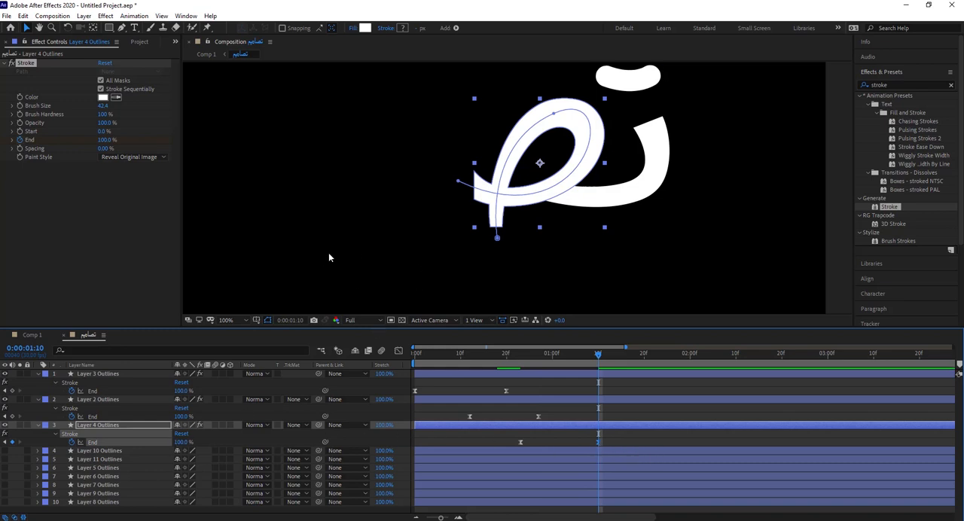
pyautogui.click(316, 198)
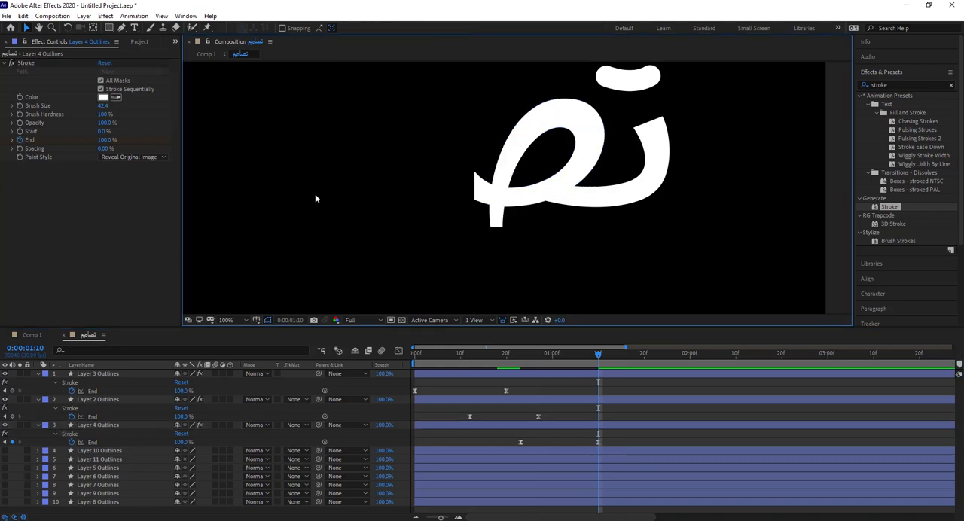
# Step: Find the letter part that follows Layer 4 and make Layer 11 Outlines visible, keeping Layer 10 Outlines hidden
pyautogui.scroll(-2, 315, 199)
pyautogui.moveTo(482, 223); pyautogui.dragTo(526, 264)
pyautogui.click(4, 452)
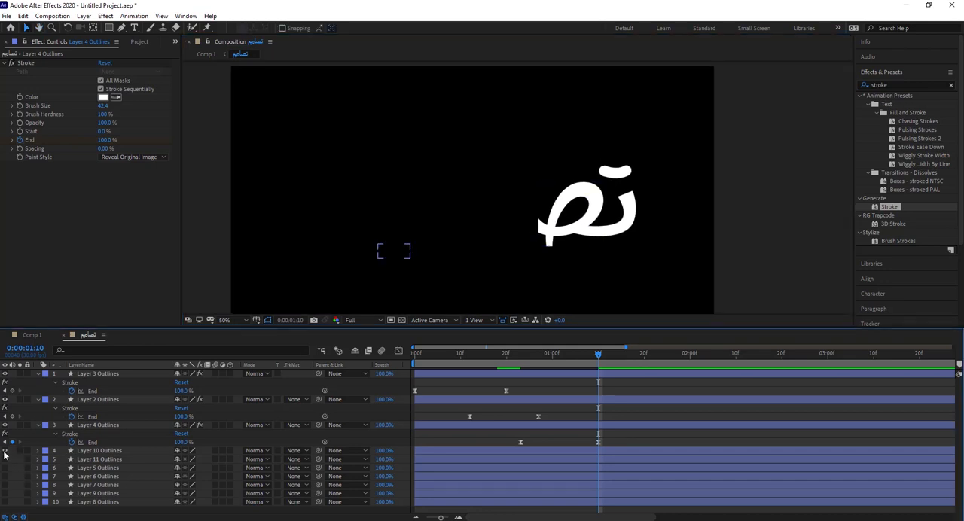
pyautogui.click(5, 452)
pyautogui.click(4, 459)
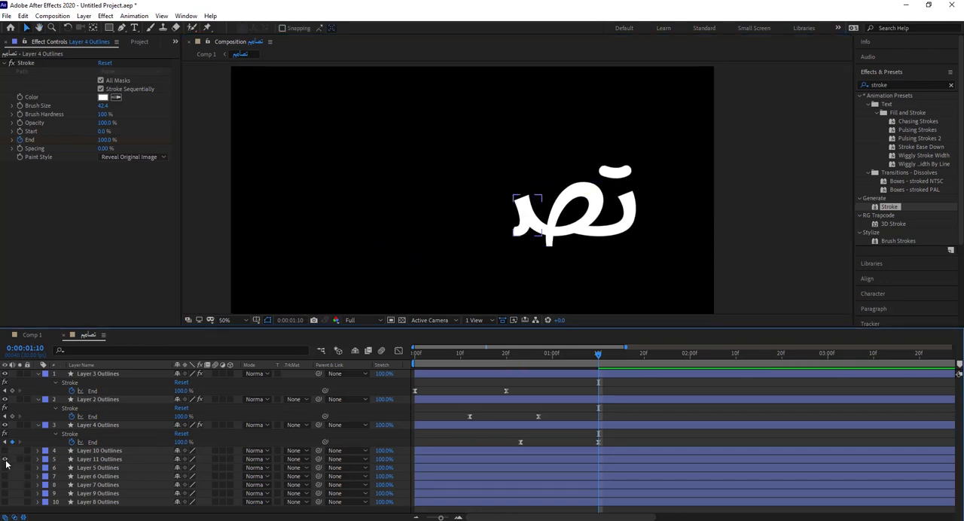
# Step: Place Layer 11 Outlines directly below Layer 4 Outlines and apply a Stroke effect to it
pyautogui.click(68, 461)
pyautogui.doubleClick(889, 206)
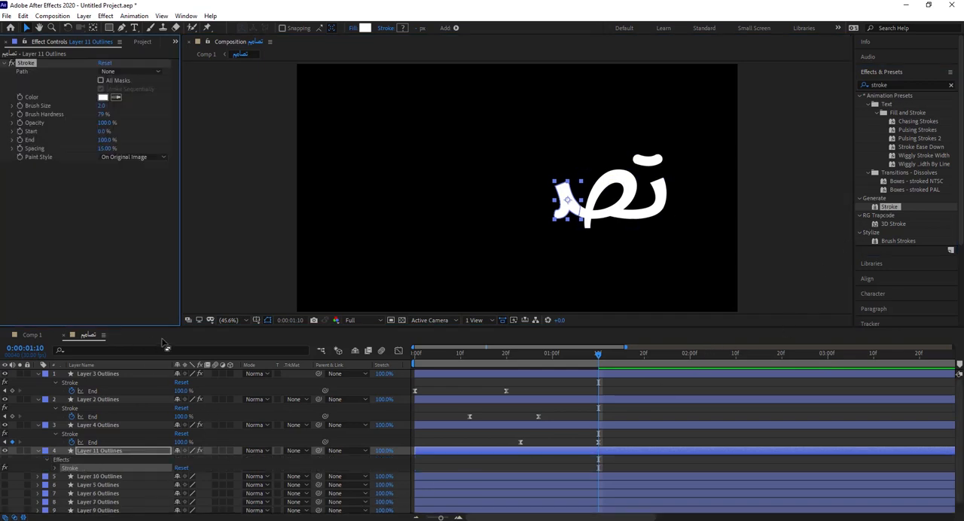
# Step: Set Layer 11's Stroke to use All Masks, Brush Hardness 100%, Spacing 0% and Paint Style Reveal Original Image
pyautogui.click(38, 451)
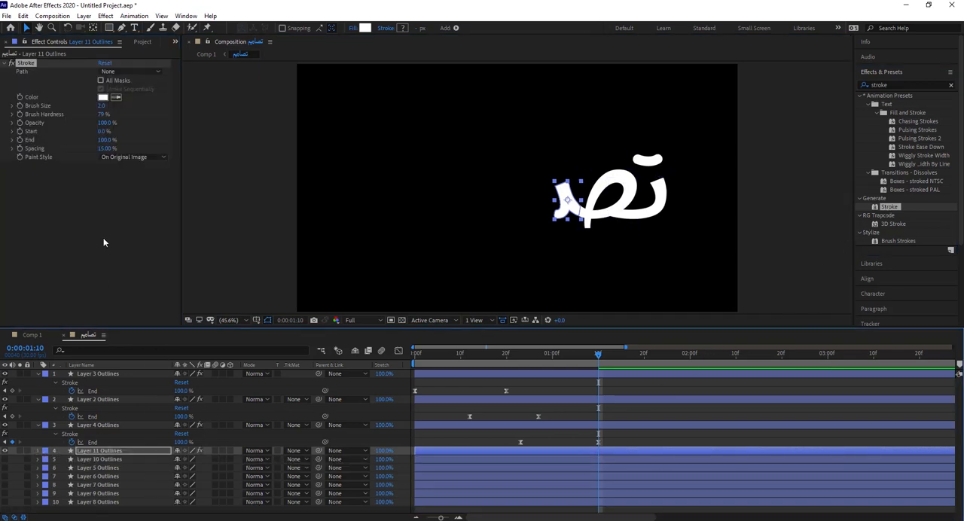
pyautogui.click(101, 80)
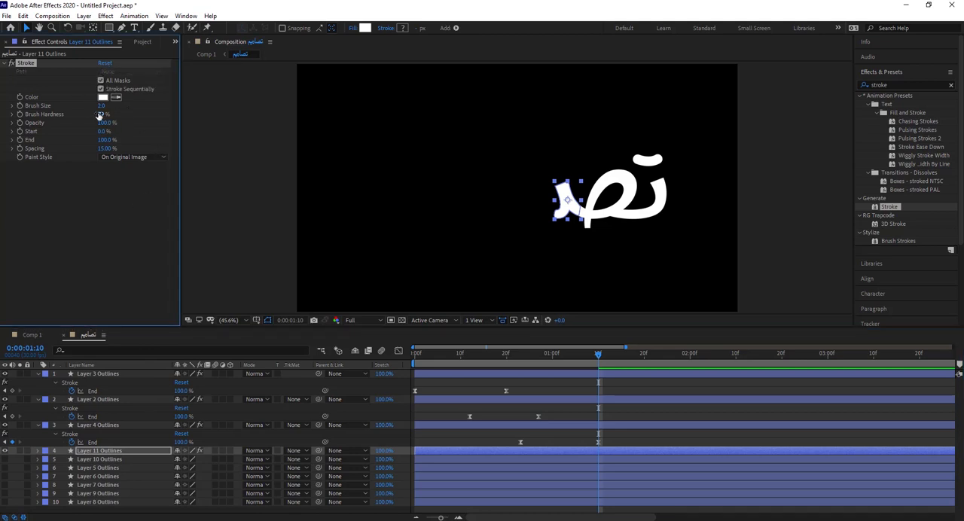
pyautogui.moveTo(104, 114); pyautogui.dragTo(209, 123)
pyautogui.click(130, 156)
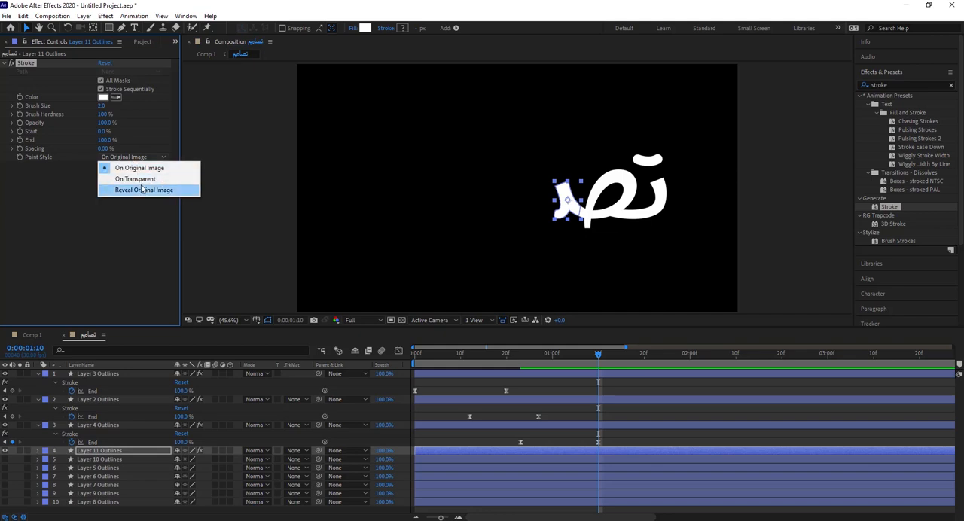
pyautogui.click(146, 193)
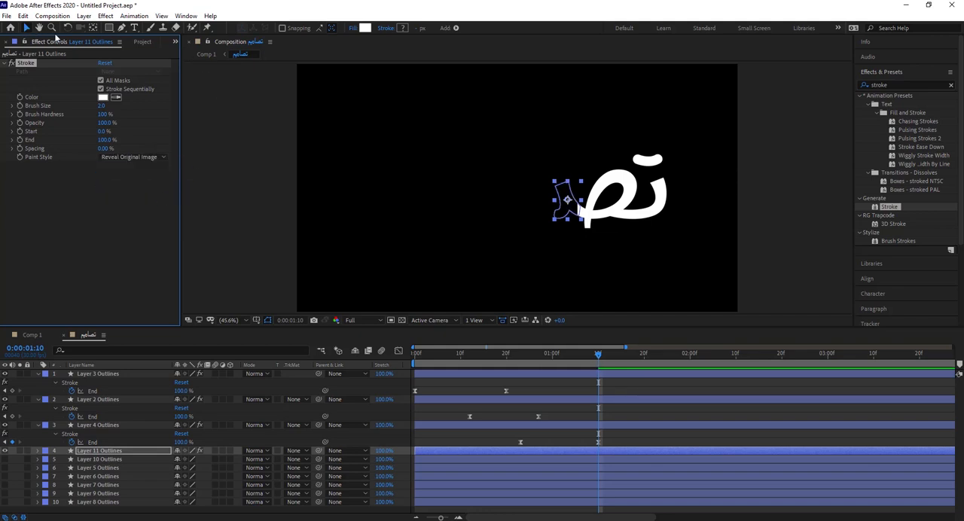
# Step: Draw an open mask path along Layer 11's letter part with the Pen tool and set its Stroke's Brush Size to 43
pyautogui.click(122, 27)
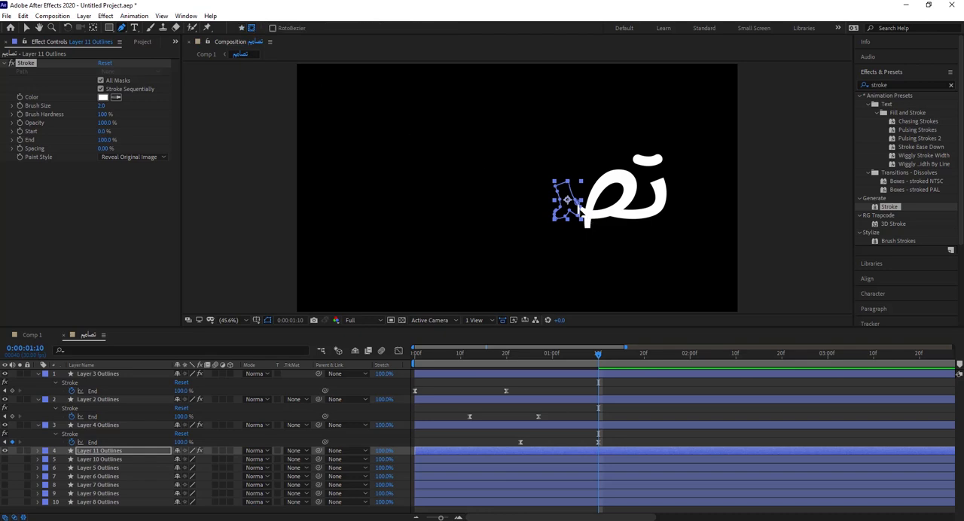
pyautogui.click(585, 213)
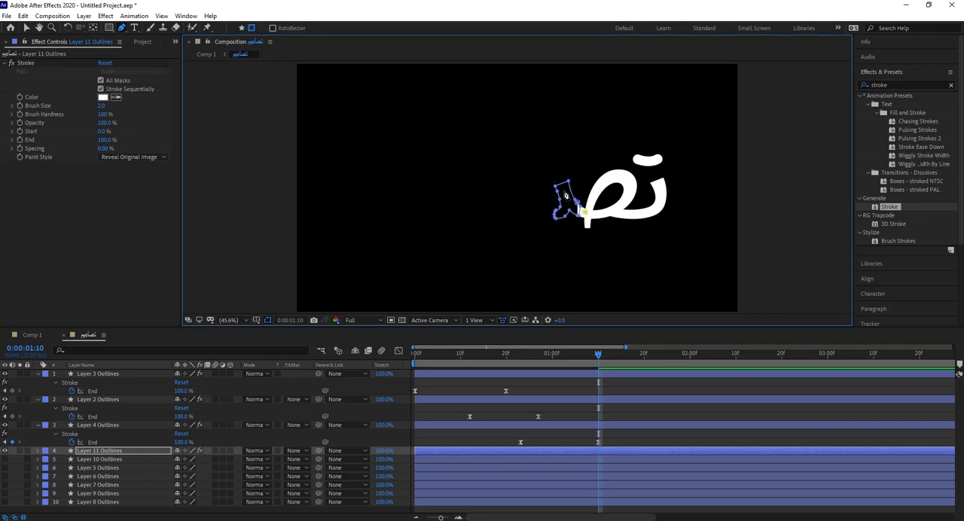
pyautogui.click(565, 194)
pyautogui.moveTo(549, 216); pyautogui.dragTo(518, 218)
pyautogui.moveTo(103, 106); pyautogui.dragTo(316, 116)
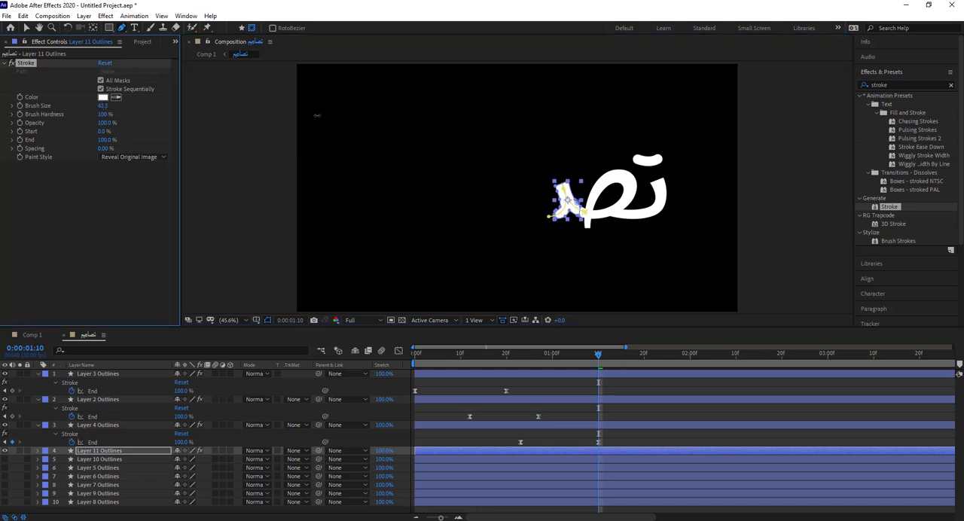
# Step: Keyframe Layer 11's Stroke End at 100% at 0:00:02:00 and show the layer's keyframes
pyautogui.click(32, 350)
pyautogui.write('200')
pyautogui.press('Return')
pyautogui.moveTo(103, 141); pyautogui.dragTo(355, 143)
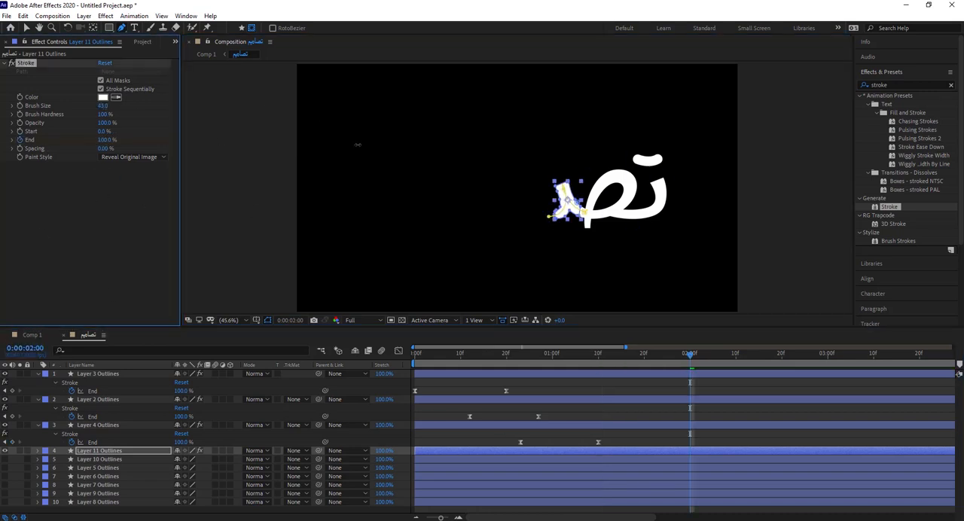
pyautogui.click(669, 451)
pyautogui.press('u')
# Step: Apply Easy Ease to both of Layer 11's End keyframes
pyautogui.rightClick(599, 467)
pyautogui.moveTo(655, 461)
pyautogui.click(763, 396)
pyautogui.press('v')
pyautogui.click(727, 405)
pyautogui.moveTo(690, 356); pyautogui.dragTo(602, 367)
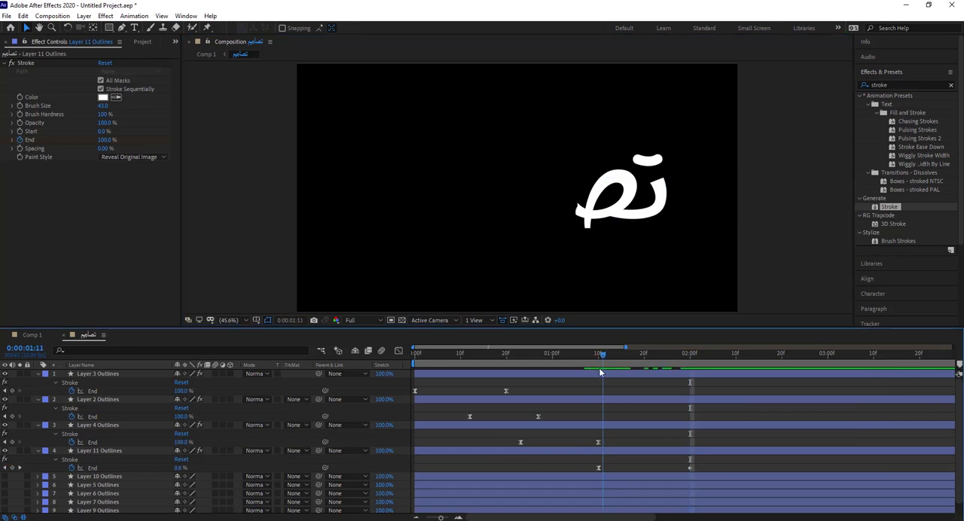
pyautogui.rightClick(690, 468)
pyautogui.click(675, 469)
pyautogui.moveTo(597, 519)
pyautogui.rightClick(688, 468)
pyautogui.rightClick(688, 469)
pyautogui.click(851, 396)
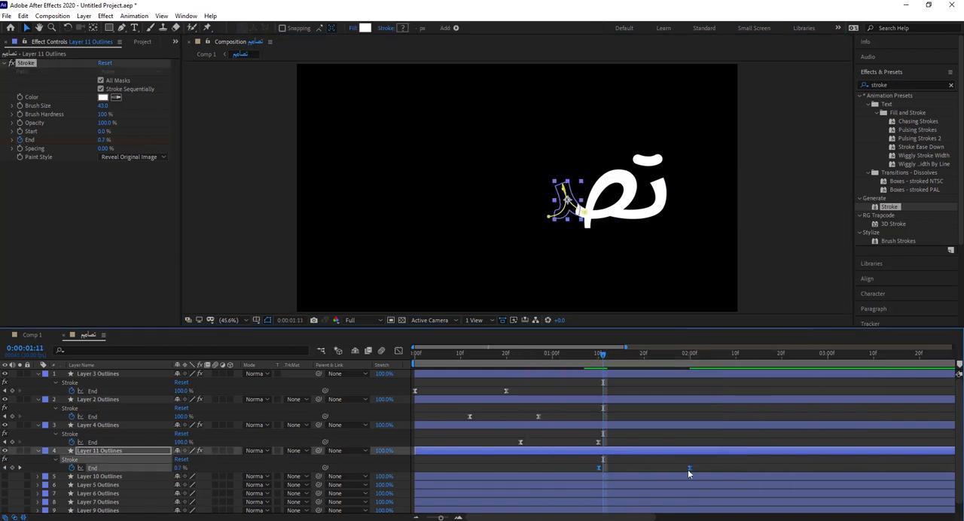
# Step: Shift both Layer 11 End keyframes earlier so the reveal starts at about 0:00:01:03, overlapping Layer 4's
pyautogui.moveTo(724, 481); pyautogui.dragTo(585, 462)
pyautogui.moveTo(599, 468); pyautogui.dragTo(585, 467)
pyautogui.moveTo(602, 356); pyautogui.dragTo(585, 372)
pyautogui.moveTo(584, 467); pyautogui.dragTo(571, 468)
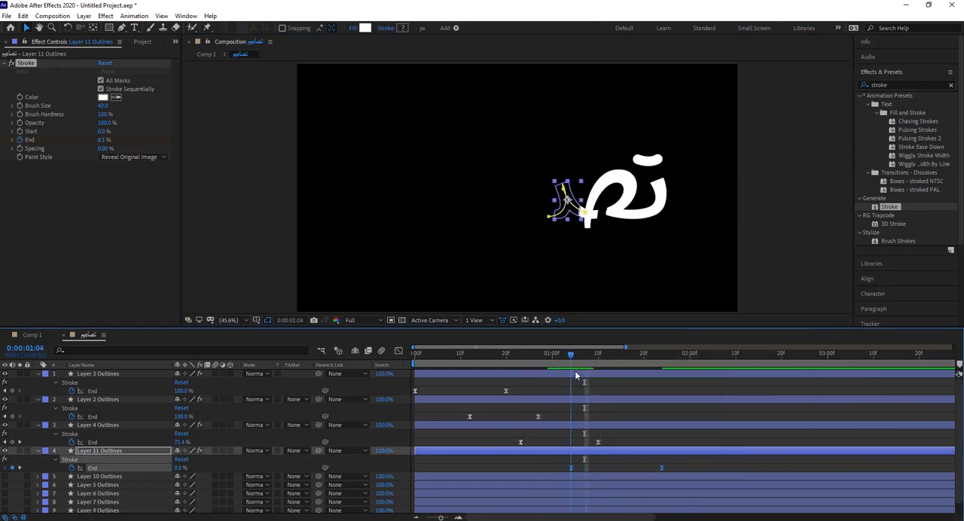
pyautogui.moveTo(574, 372); pyautogui.dragTo(578, 372)
pyautogui.moveTo(571, 468); pyautogui.dragTo(567, 468)
# Step: Move Layer 11's last End keyframe to 0:00:01:19 and fine-tune its Stroke's Brush Size
pyautogui.moveTo(576, 356); pyautogui.dragTo(642, 372)
pyautogui.click(672, 464)
pyautogui.moveTo(658, 468); pyautogui.dragTo(640, 467)
pyautogui.moveTo(640, 356); pyautogui.dragTo(646, 363)
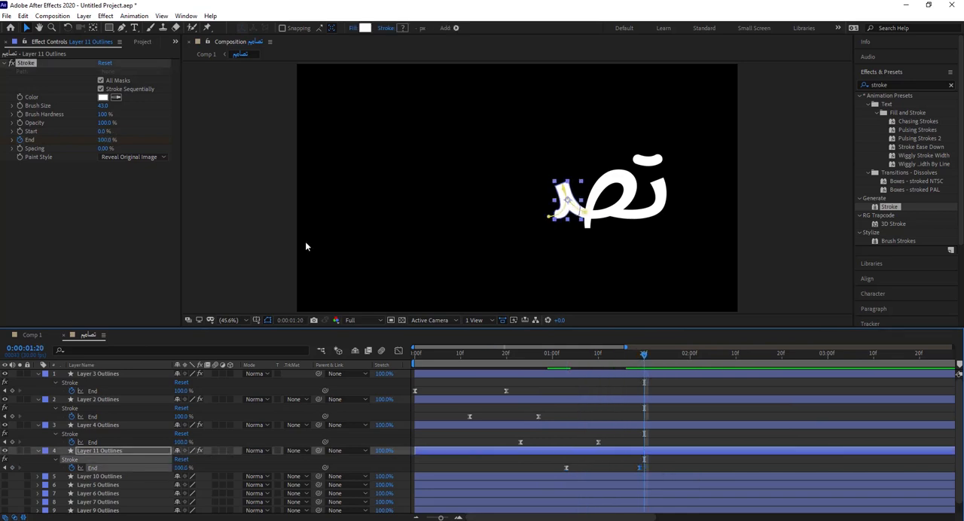
pyautogui.moveTo(103, 106); pyautogui.dragTo(108, 105)
pyautogui.moveTo(644, 365); pyautogui.dragTo(639, 365)
# Step: Make Layer 5 Outlines visible, place it directly below Layer 11 Outlines and apply a Stroke effect to it
pyautogui.click(99, 451)
pyautogui.click(6, 476)
pyautogui.click(5, 477)
pyautogui.click(6, 485)
pyautogui.moveTo(99, 486); pyautogui.dragTo(99, 475)
pyautogui.doubleClick(890, 207)
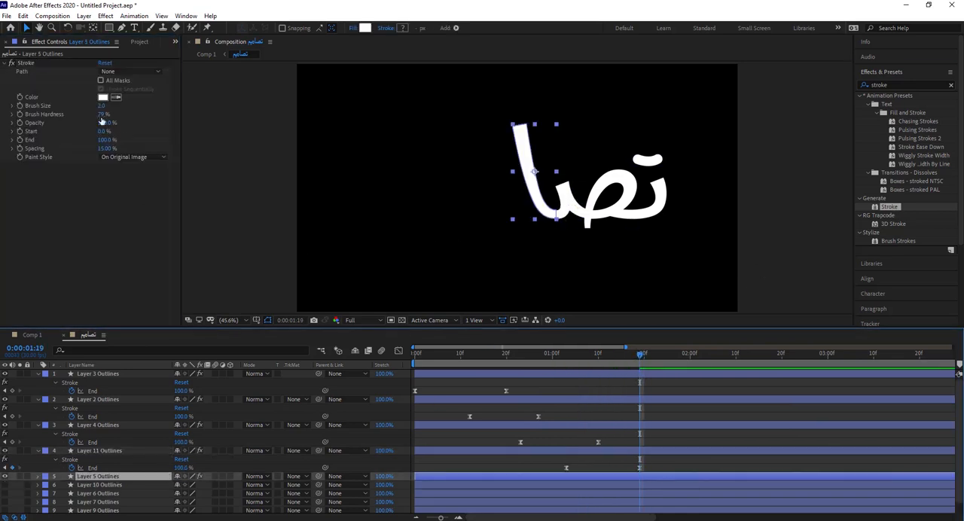
# Step: Set Layer 5's Stroke to use All Masks, Brush Hardness 100%, Spacing 0% and Paint Style Reveal Original Image
pyautogui.click(114, 81)
pyautogui.moveTo(102, 114); pyautogui.dragTo(121, 115)
pyautogui.moveTo(103, 148); pyautogui.dragTo(87, 138)
pyautogui.click(134, 157)
pyautogui.click(145, 189)
# Step: Draw an open mask path up Layer 5's tall letter from its base and set its Stroke's Brush Size to 34.3
pyautogui.click(121, 28)
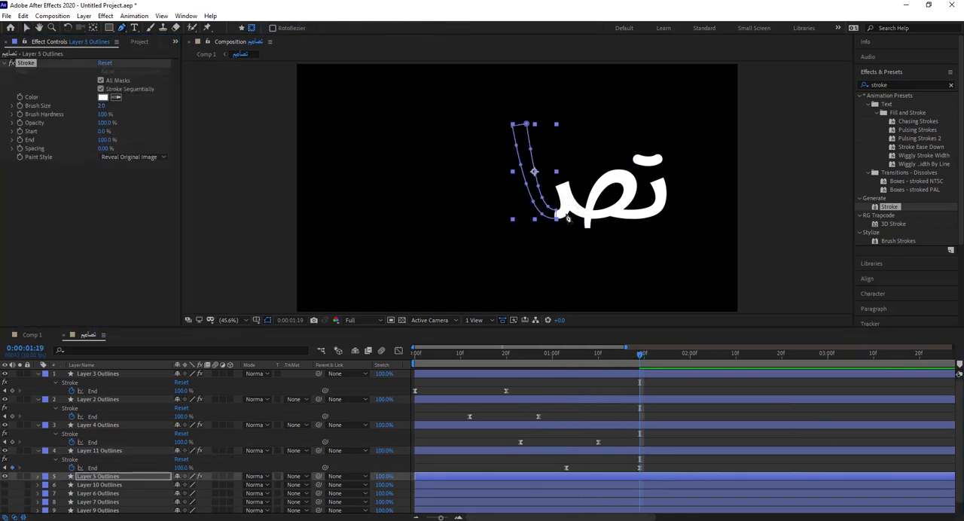
pyautogui.click(564, 212)
pyautogui.moveTo(531, 185); pyautogui.dragTo(521, 148)
pyautogui.click(515, 109)
pyautogui.moveTo(102, 106); pyautogui.dragTo(267, 111)
# Step: Keyframe Layer 5's Stroke End from 0% at 0:00:01:19 to 100% at 0:00:02:09
pyautogui.moveTo(104, 140); pyautogui.dragTo(45, 145)
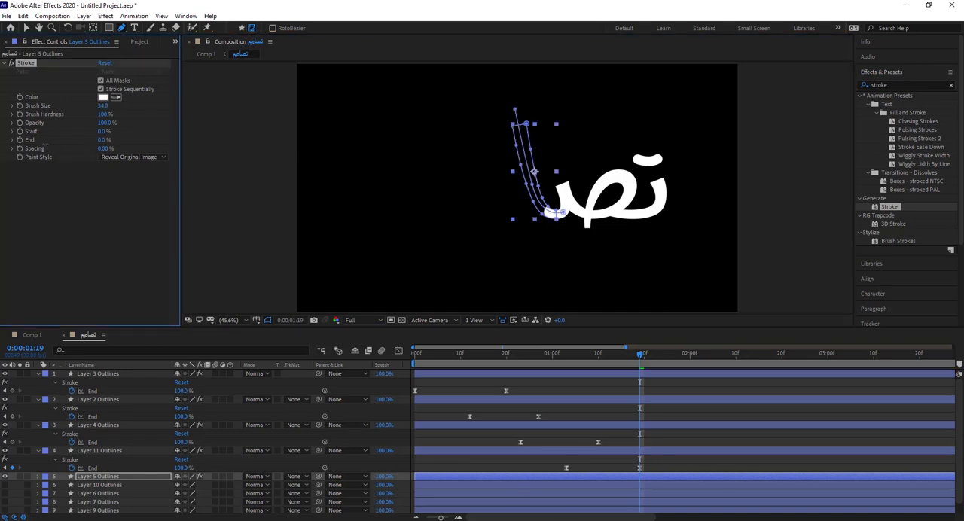
pyautogui.click(39, 348)
pyautogui.write('39')
pyautogui.press('Return')
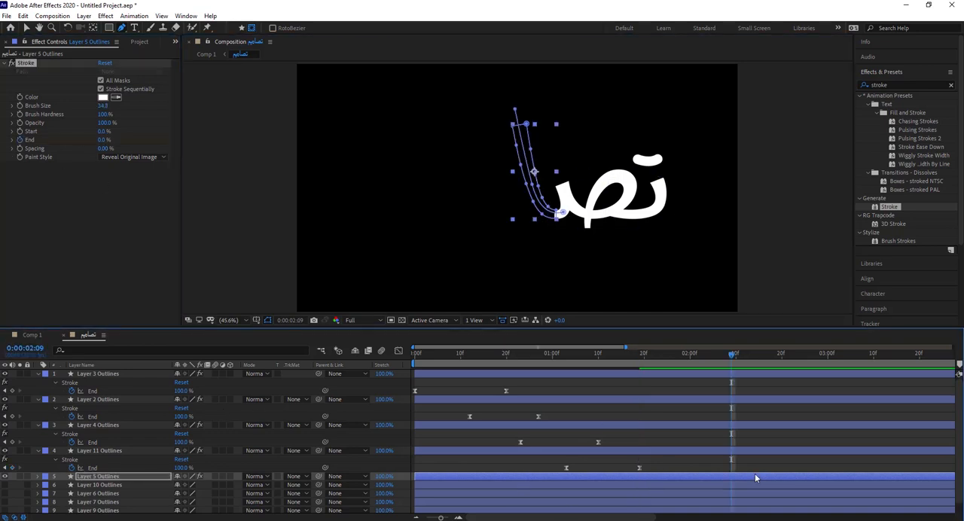
pyautogui.press('u')
pyautogui.moveTo(180, 494); pyautogui.dragTo(301, 491)
# Step: Apply Easy Ease to Layer 5's End keyframes and shift them earlier so the last one sits at 0:00:02:04
pyautogui.click(27, 28)
pyautogui.moveTo(731, 355); pyautogui.dragTo(616, 370)
pyautogui.click(252, 166)
pyautogui.rightClick(732, 494)
pyautogui.click(657, 418)
pyautogui.moveTo(629, 487); pyautogui.dragTo(708, 494)
pyautogui.moveTo(618, 355); pyautogui.dragTo(709, 362)
pyautogui.press('space')
# Step: Make Layer 6 Outlines visible, place it directly below Layer 5 Outlines and apply a Stroke effect to it
pyautogui.scroll(-2, 670, 496)
pyautogui.click(98, 484)
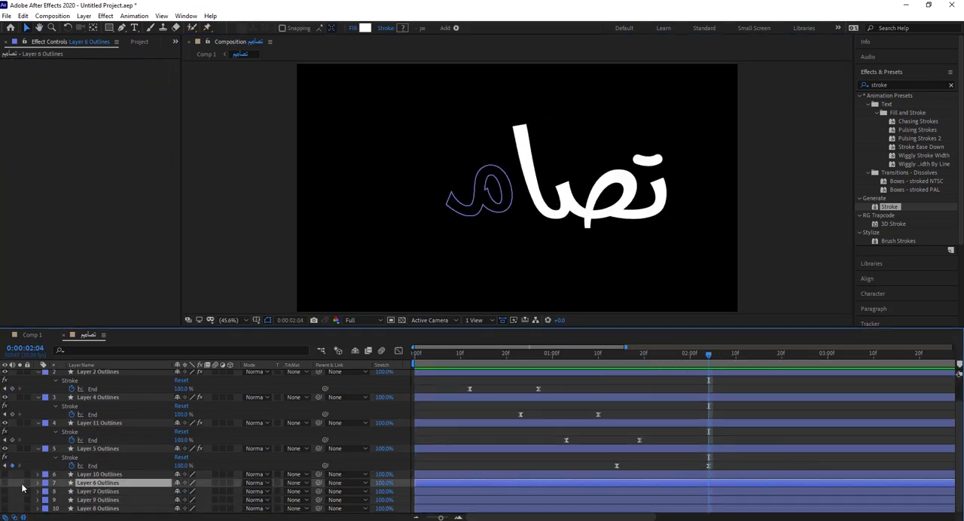
pyautogui.click(5, 483)
pyautogui.moveTo(105, 484); pyautogui.dragTo(106, 472)
pyautogui.moveTo(709, 357); pyautogui.dragTo(710, 362)
pyautogui.doubleClick(890, 206)
# Step: Set Layer 6's Stroke to use All Masks, Brush Hardness 100%, Spacing 0% and Paint Style Reveal Original Image
pyautogui.click(101, 81)
pyautogui.click(133, 157)
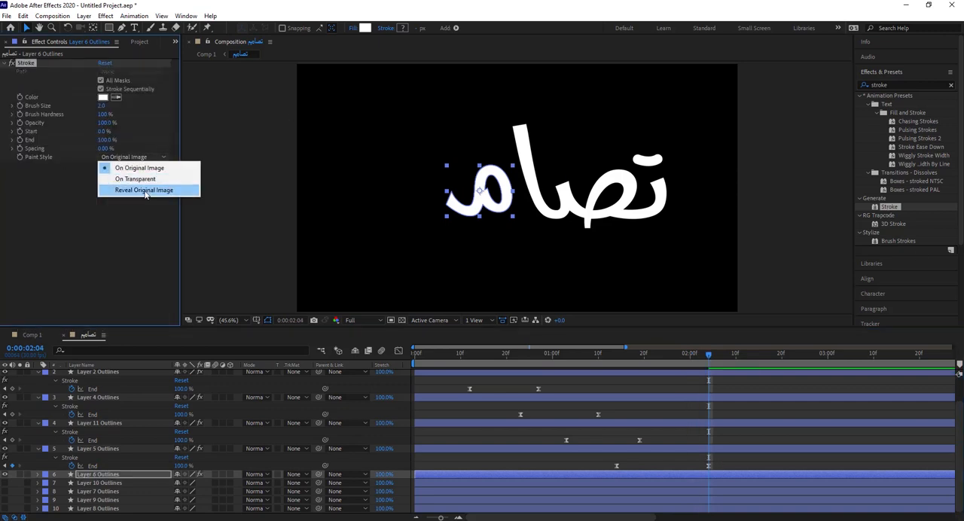
pyautogui.click(144, 191)
# Step: Draw an open mask path through Layer 6's letter, going around the loop and out along the tail
pyautogui.press('g')
pyautogui.press('/')
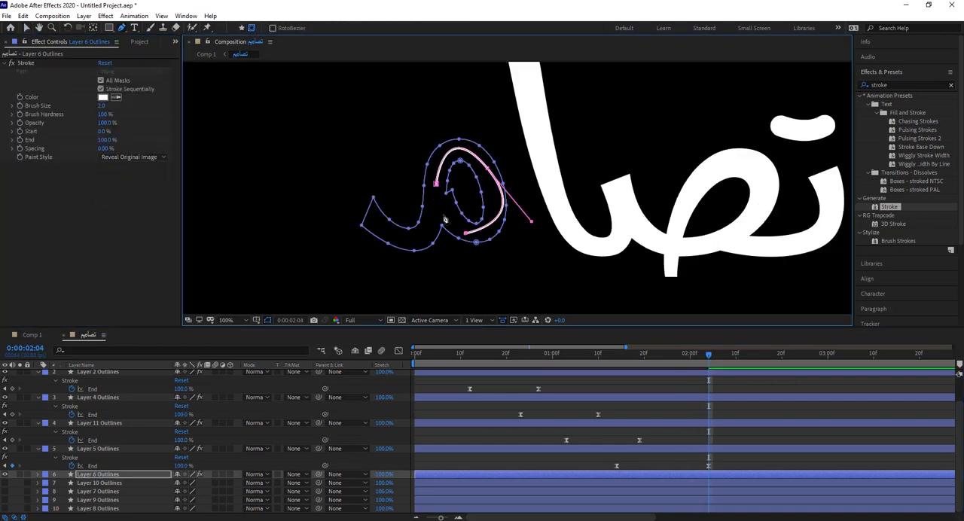
pyautogui.click(442, 212)
pyautogui.moveTo(415, 240); pyautogui.dragTo(398, 239)
pyautogui.click(355, 199)
# Step: Adjust the points and handles of Layer 6's mask path so it runs along the middle of the loop and tail
pyautogui.press('v')
pyautogui.click(502, 201)
pyautogui.moveTo(532, 221); pyautogui.dragTo(517, 221)
pyautogui.moveTo(466, 233); pyautogui.dragTo(468, 237)
pyautogui.click(414, 240)
pyautogui.moveTo(398, 239); pyautogui.dragTo(380, 238)
pyautogui.moveTo(436, 184); pyautogui.dragTo(435, 190)
pyautogui.moveTo(455, 111); pyautogui.dragTo(444, 106)
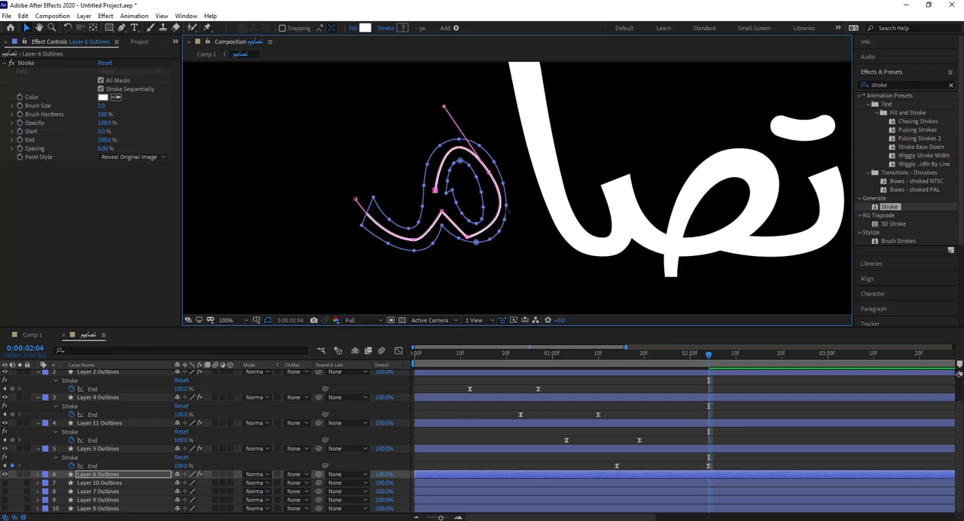
pyautogui.moveTo(509, 212); pyautogui.dragTo(520, 223)
pyautogui.moveTo(468, 237); pyautogui.dragTo(469, 238)
# Step: Reposition the lowest loop point of Layer 6's mask path and reshape the curve next to it
pyautogui.scroll(2, 495, 226)
pyautogui.moveTo(394, 270); pyautogui.dragTo(400, 255)
pyautogui.moveTo(594, 217); pyautogui.dragTo(604, 205)
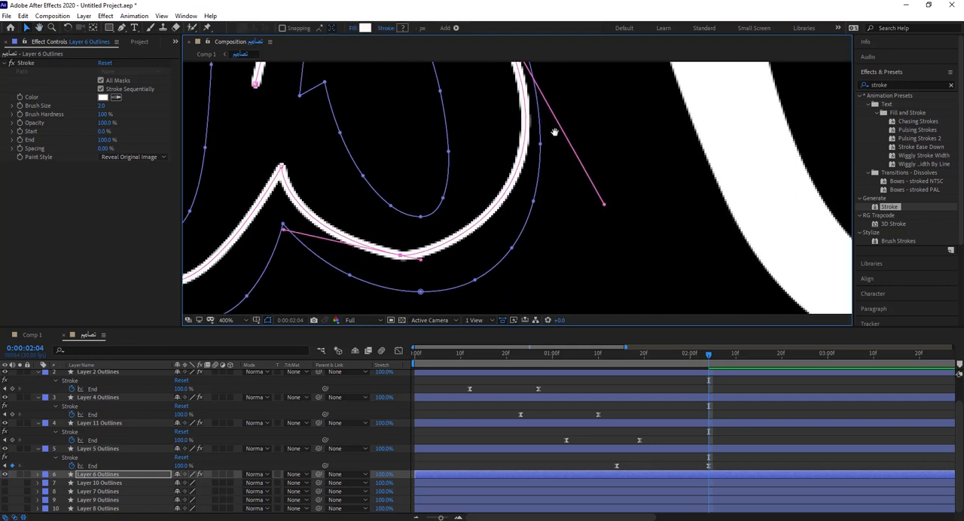
pyautogui.moveTo(554, 133); pyautogui.dragTo(538, 220)
pyautogui.moveTo(588, 293); pyautogui.dragTo(533, 286)
pyautogui.scroll(-1, 533, 283)
pyautogui.moveTo(525, 237); pyautogui.dragTo(523, 245)
# Step: Refine the outer-side point and handle of Layer 6's mask loop and nudge its lowest point into the stroke's centre
pyautogui.moveTo(523, 196); pyautogui.dragTo(514, 272)
pyautogui.press('space')
pyautogui.moveTo(439, 66); pyautogui.dragTo(425, 89)
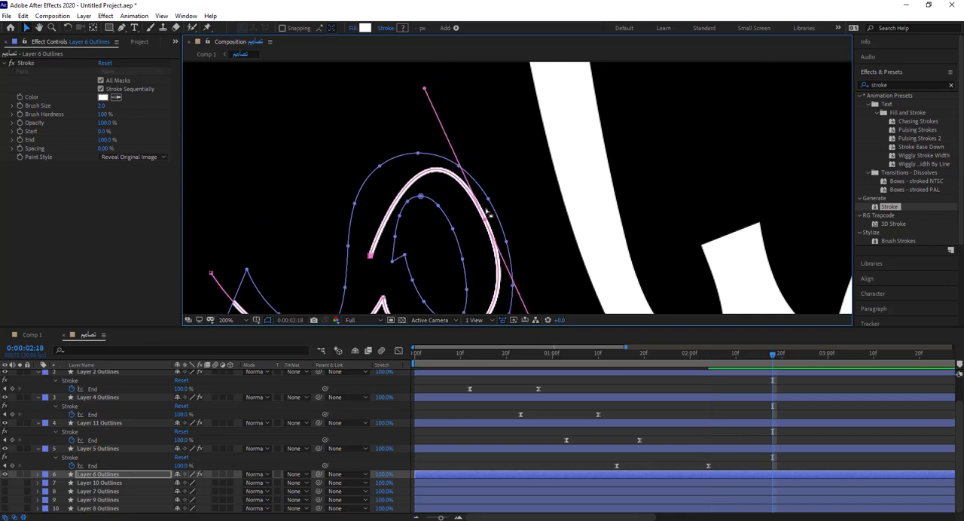
pyautogui.moveTo(484, 218); pyautogui.dragTo(478, 219)
pyautogui.moveTo(486, 255); pyautogui.dragTo(484, 180)
pyautogui.moveTo(448, 267); pyautogui.dragTo(444, 266)
# Step: Set Layer 6's Stroke Brush Size to about 44.3
pyautogui.moveTo(101, 105); pyautogui.dragTo(257, 128)
pyautogui.click(361, 184)
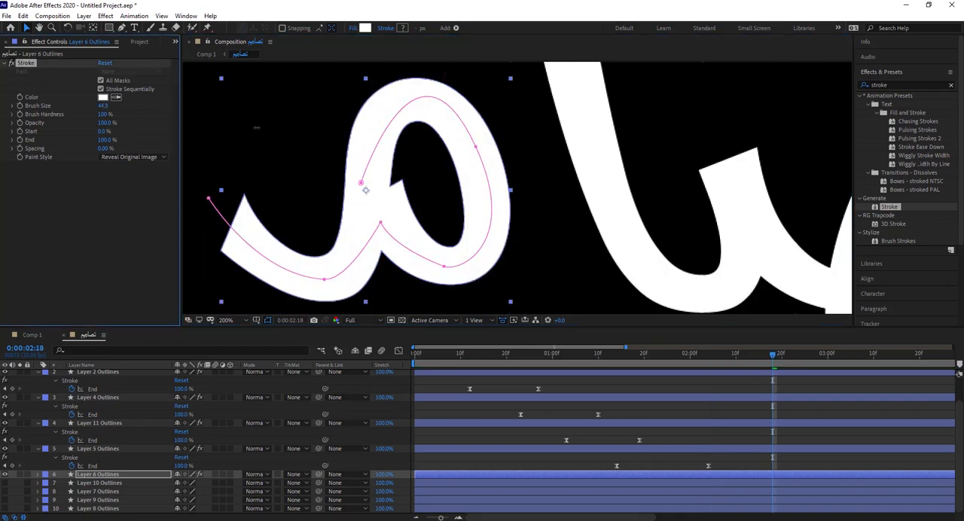
pyautogui.scroll(-2, 422, 204)
# Step: Keyframe Layer 6's Stroke End from 0% at 0:00:01:27 to 100% at 20 frames after it, and show the keyframes
pyautogui.moveTo(772, 356); pyautogui.dragTo(677, 364)
pyautogui.click(689, 477)
pyautogui.click(20, 140)
pyautogui.moveTo(107, 140); pyautogui.dragTo(28, 151)
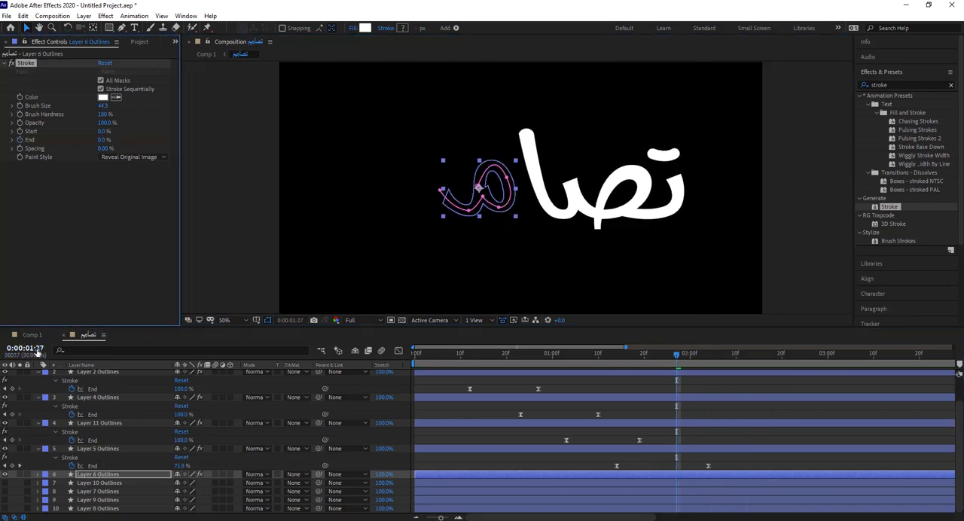
pyautogui.click(38, 352)
pyautogui.write('+20')
pyautogui.press('Return')
pyautogui.moveTo(102, 141); pyautogui.dragTo(219, 150)
pyautogui.click(632, 475)
pyautogui.press('u')
# Step: Apply Easy Ease to both of Layer 6's End keyframes and preview the reveal
pyautogui.rightClick(768, 492)
pyautogui.moveTo(791, 488)
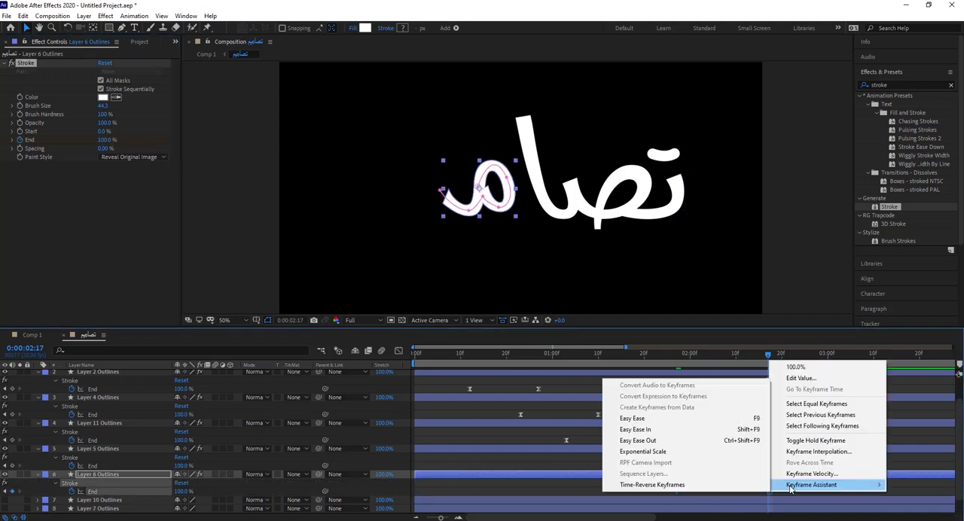
pyautogui.click(633, 418)
pyautogui.moveTo(768, 356); pyautogui.dragTo(627, 358)
pyautogui.press('space')
pyautogui.press('space')
pyautogui.press('space')
pyautogui.click(687, 357)
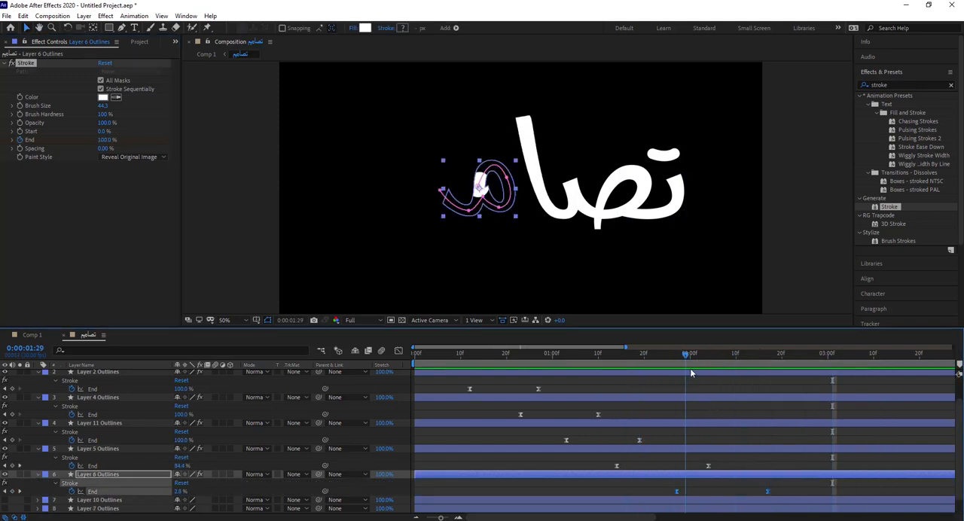
pyautogui.press('space')
pyautogui.press('space')
# Step: Place Layer 7 Outlines directly below Layer 6 Outlines and apply a Stroke effect to it
pyautogui.click(90, 501)
pyautogui.scroll(-1, 89, 501)
pyautogui.moveTo(83, 493); pyautogui.dragTo(94, 481)
pyautogui.doubleClick(897, 208)
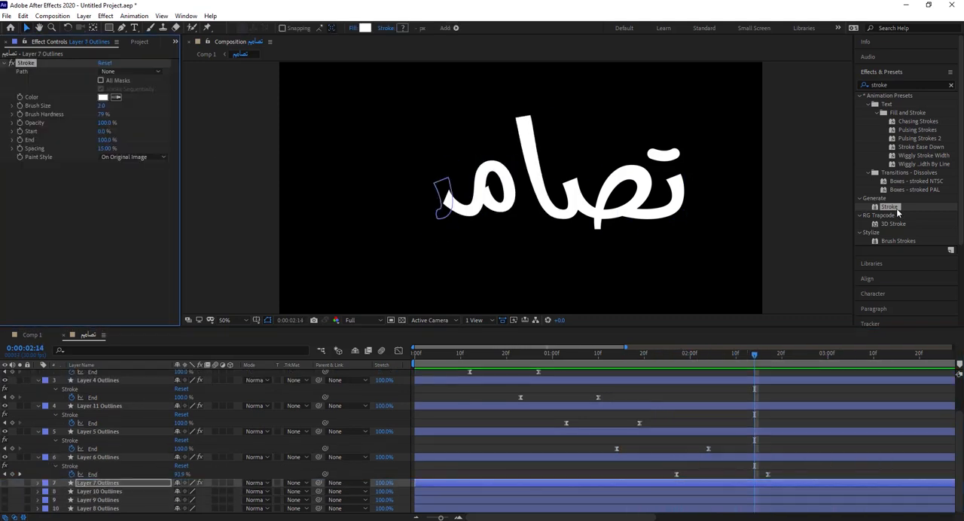
pyautogui.click(101, 81)
pyautogui.moveTo(103, 115); pyautogui.dragTo(124, 115)
pyautogui.moveTo(107, 149); pyautogui.dragTo(85, 147)
pyautogui.click(133, 157)
pyautogui.click(144, 189)
pyautogui.click(121, 28)
pyautogui.click(252, 28)
pyautogui.click(439, 173)
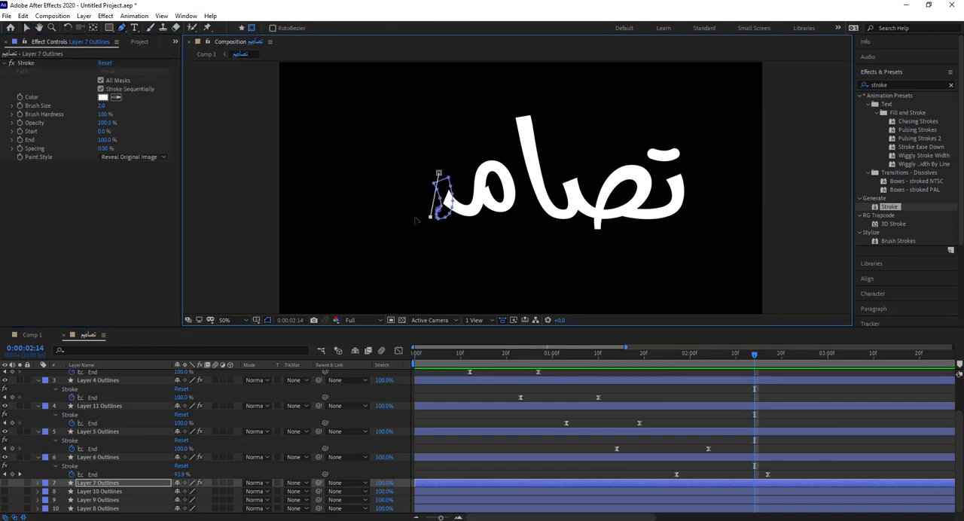
pyautogui.click(148, 110)
pyautogui.moveTo(178, 115); pyautogui.dragTo(221, 140)
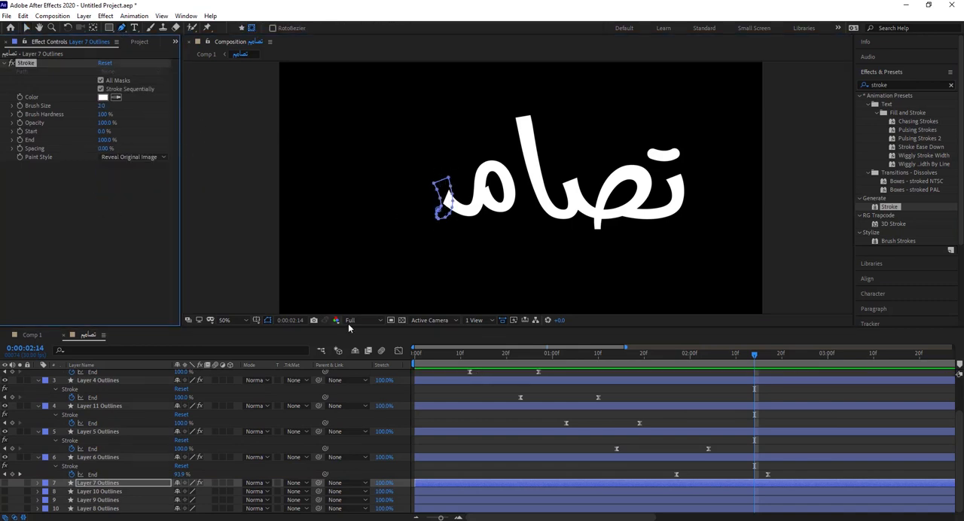
pyautogui.hotkey('ctrl', 'z')
pyautogui.hotkey('ctrl', 'z')
pyautogui.hotkey('ctrl', 'z')
pyautogui.hotkey('ctrl', 'z')
pyautogui.hotkey('ctrl', 'z')
# Step: Make Layer 7 visible and reapply Stroke with All Masks, Brush Hardness 100%, Spacing 0% and Paint Style Reveal Original Image
pyautogui.click(5, 483)
pyautogui.press('v')
pyautogui.doubleClick(890, 207)
pyautogui.click(101, 81)
pyautogui.moveTo(104, 115); pyautogui.dragTo(149, 143)
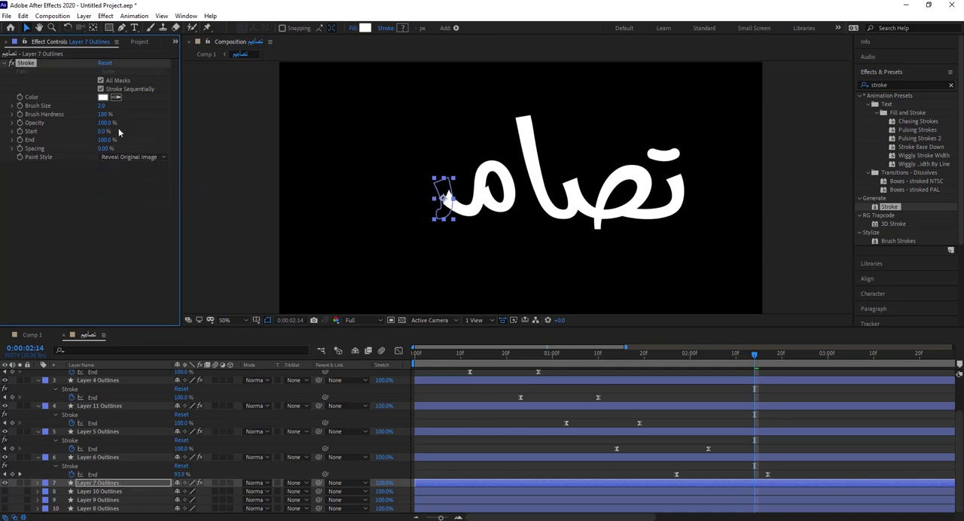
# Step: Draw a curved mask path down Layer 7's letter part and enlarge its Stroke's Brush Size until it covers the shape
pyautogui.click(121, 28)
pyautogui.click(252, 28)
pyautogui.click(437, 171)
pyautogui.moveTo(431, 217); pyautogui.dragTo(395, 227)
pyautogui.moveTo(102, 106); pyautogui.dragTo(264, 119)
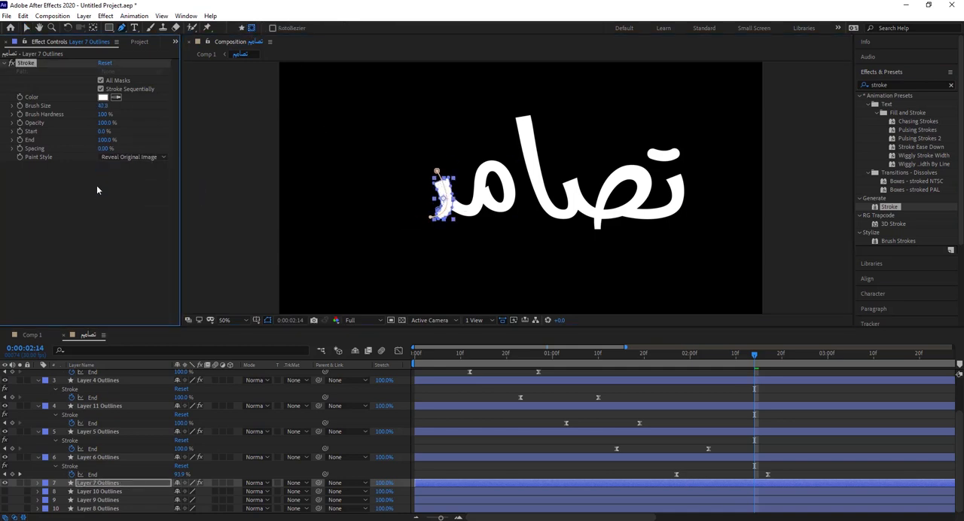
# Step: Keyframe the End of Layer 7's Stroke from 0% at 0:00:02:14 to 100% at 0:00:03:04
pyautogui.click(31, 350)
pyautogui.write('+20')
pyautogui.press('Return')
pyautogui.moveTo(104, 140); pyautogui.dragTo(241, 148)
pyautogui.press('u')
# Step: Apply Easy Ease to both of Layer 7's Stroke End keyframes
pyautogui.rightClick(742, 481)
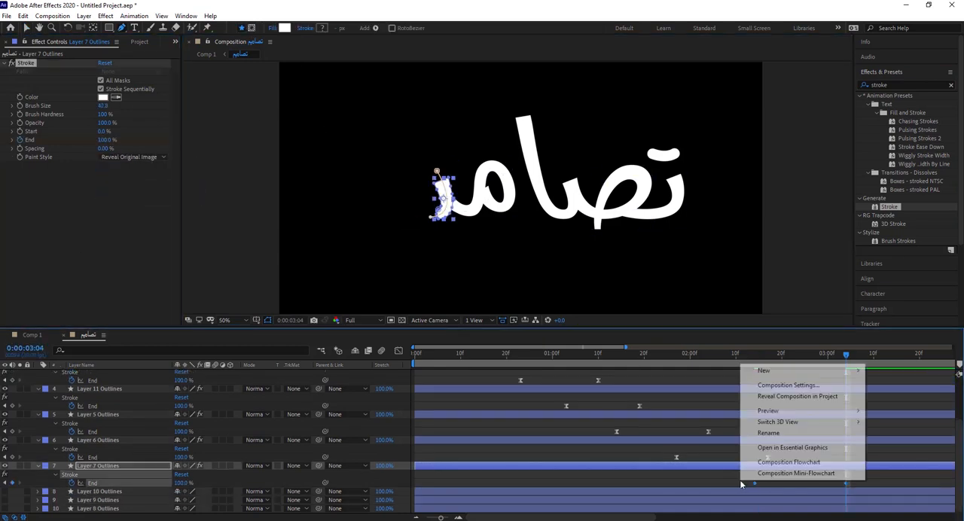
pyautogui.rightClick(755, 483)
pyautogui.moveTo(799, 477)
pyautogui.click(685, 476)
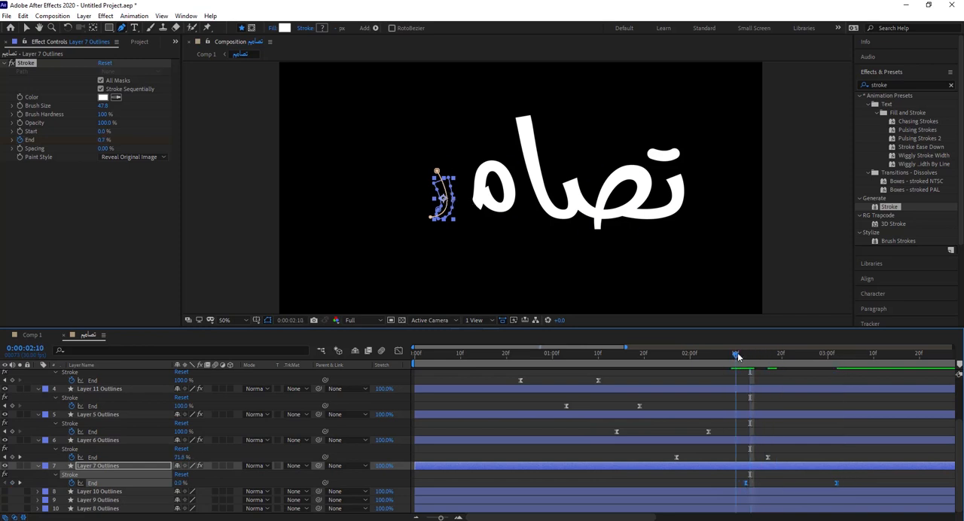
# Step: Move Layer 7's first End keyframe earlier so it overlaps Layer 6's reveal, and place the last one at 0:00:02:20
pyautogui.moveTo(738, 357); pyautogui.dragTo(765, 363)
pyautogui.click(26, 28)
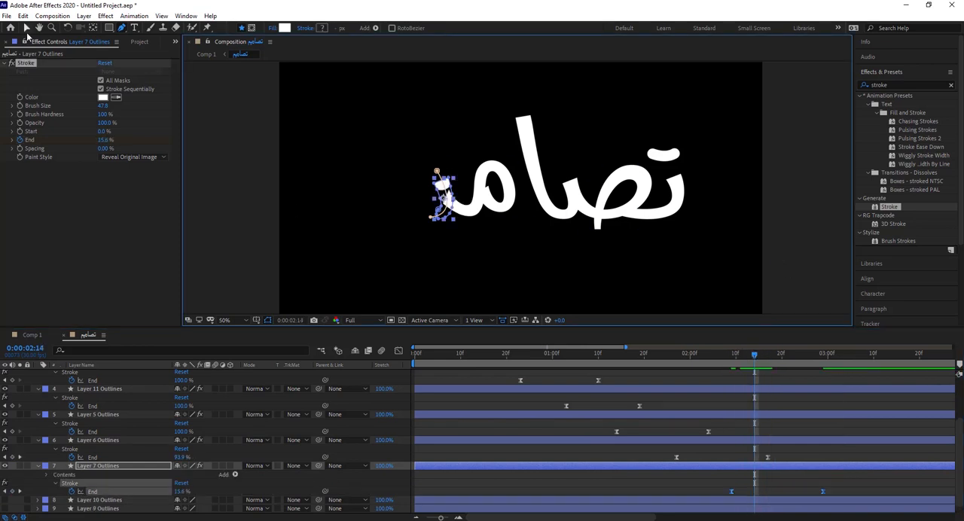
pyautogui.click(759, 406)
pyautogui.moveTo(837, 483); pyautogui.dragTo(719, 497)
pyautogui.moveTo(732, 492); pyautogui.dragTo(727, 492)
pyautogui.moveTo(787, 364); pyautogui.dragTo(783, 364)
pyautogui.click(802, 482)
pyautogui.moveTo(819, 492); pyautogui.dragTo(784, 493)
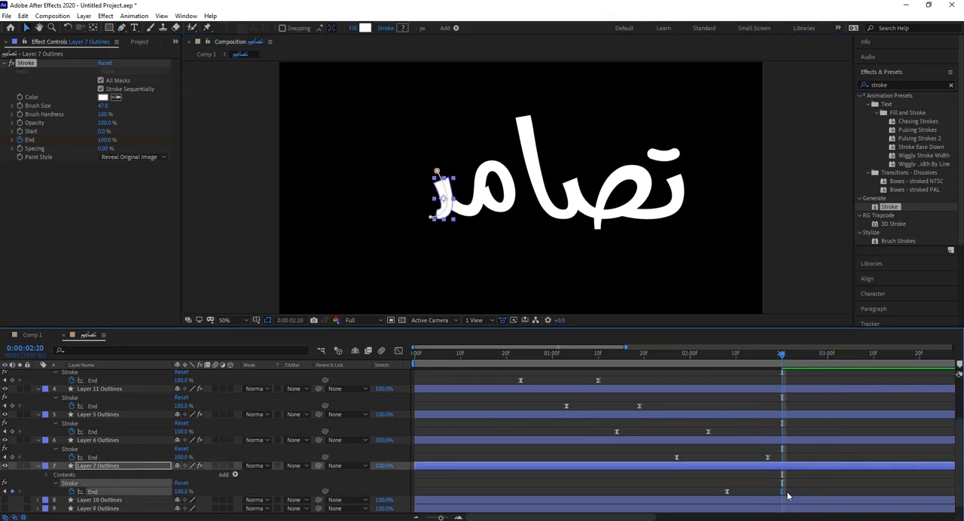
# Step: Place Layer 9 Outlines below Layer 7, show it and apply Stroke with All Masks, Brush Hardness 100%, Spacing 0% and Reveal Original Image
pyautogui.click(61, 509)
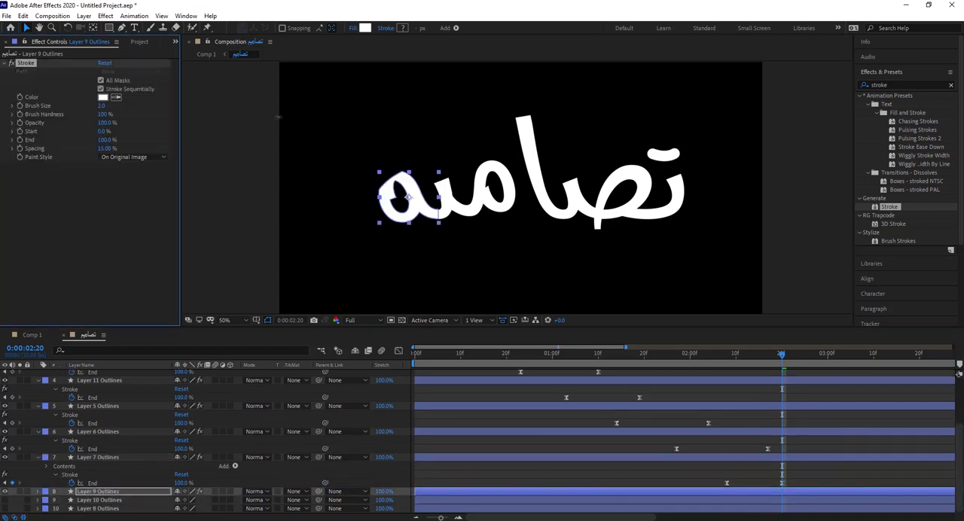
pyautogui.click(150, 28)
# Step: Draw a looping mask path along Layer 9's round letter part, starting and ending where it joins the previous stroke
pyautogui.click(122, 27)
pyautogui.click(252, 28)
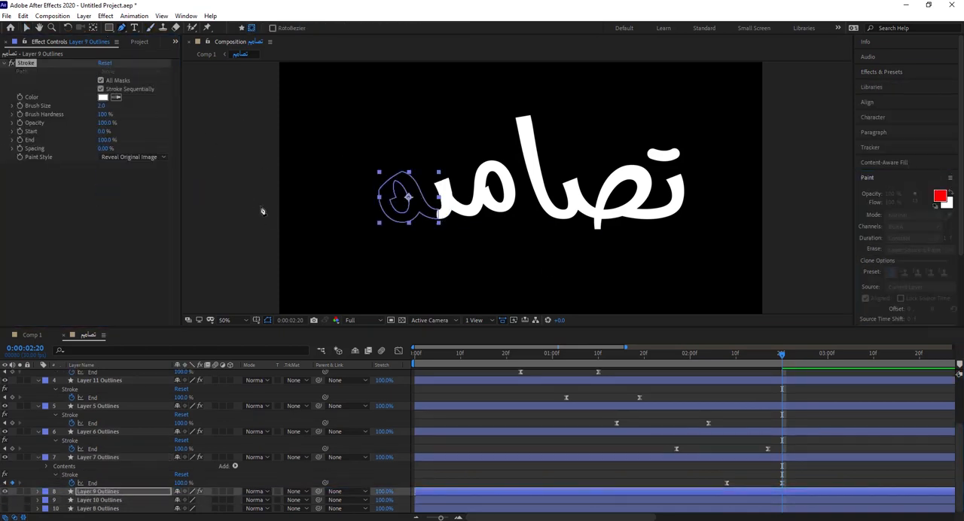
pyautogui.click(446, 213)
pyautogui.moveTo(411, 189); pyautogui.dragTo(397, 152)
pyautogui.click(387, 193)
pyautogui.click(445, 213)
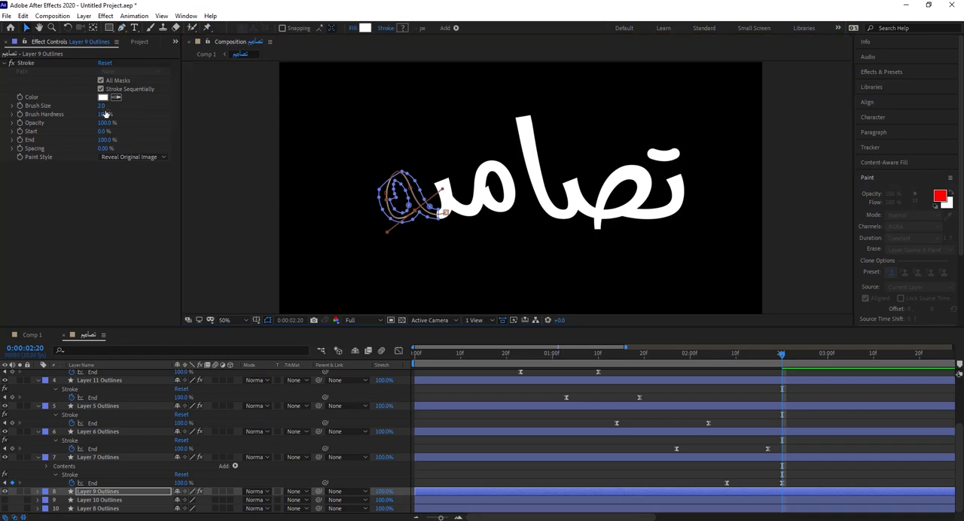
# Step: Set Layer 9's Brush Size to 53 and keyframe its End from 0% at 0:00:02:20 to 100% at 0:00:03:10
pyautogui.click(26, 348)
pyautogui.write('40')
pyautogui.press('Return')
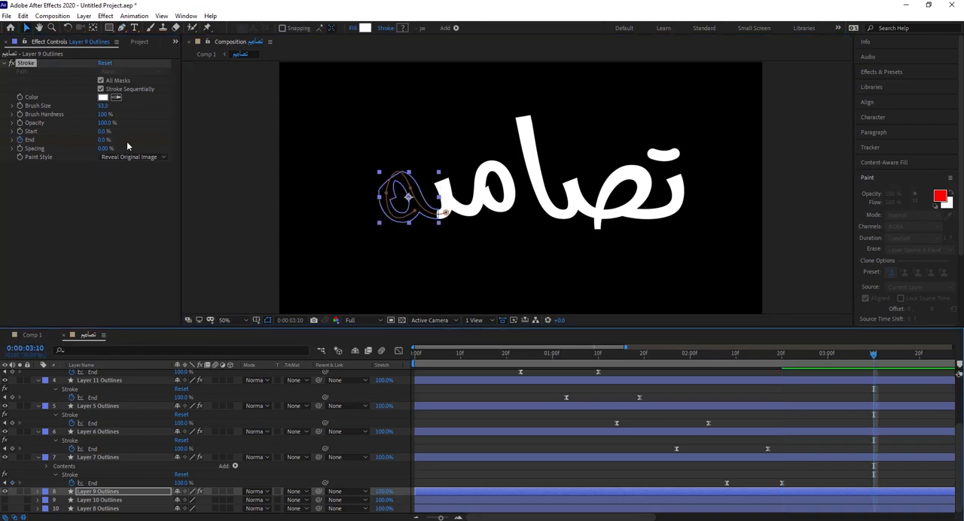
pyautogui.moveTo(101, 140); pyautogui.dragTo(219, 141)
pyautogui.press('u')
# Step: Ease Layer 9's End keyframes, shift both slightly earlier to overlap Layer 7's reveal, and preview the animation
pyautogui.moveTo(763, 499); pyautogui.dragTo(885, 514)
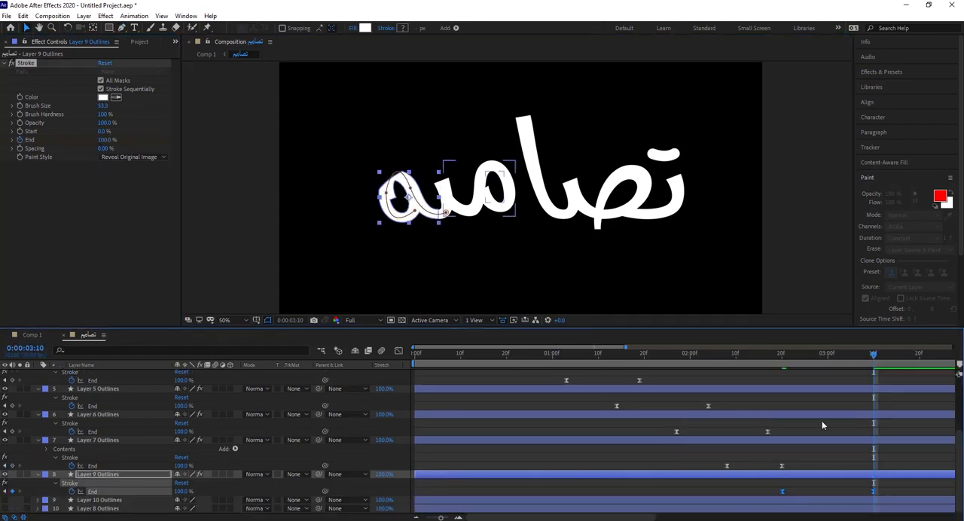
pyautogui.click(761, 362)
pyautogui.moveTo(767, 361); pyautogui.dragTo(713, 367)
pyautogui.click(224, 144)
pyautogui.press('space')
# Step: Place Layer 8 Outlines below Layer 9, show it and apply Stroke with All Masks, Brush Hardness 100%, Spacing 0% and Reveal Original Image
pyautogui.moveTo(825, 363); pyautogui.dragTo(796, 362)
pyautogui.moveTo(101, 509); pyautogui.dragTo(99, 497)
pyautogui.click(881, 72)
pyautogui.doubleClick(891, 207)
pyautogui.click(5, 500)
pyautogui.click(104, 81)
pyautogui.moveTo(104, 149); pyautogui.dragTo(81, 150)
pyautogui.click(131, 157)
pyautogui.click(134, 189)
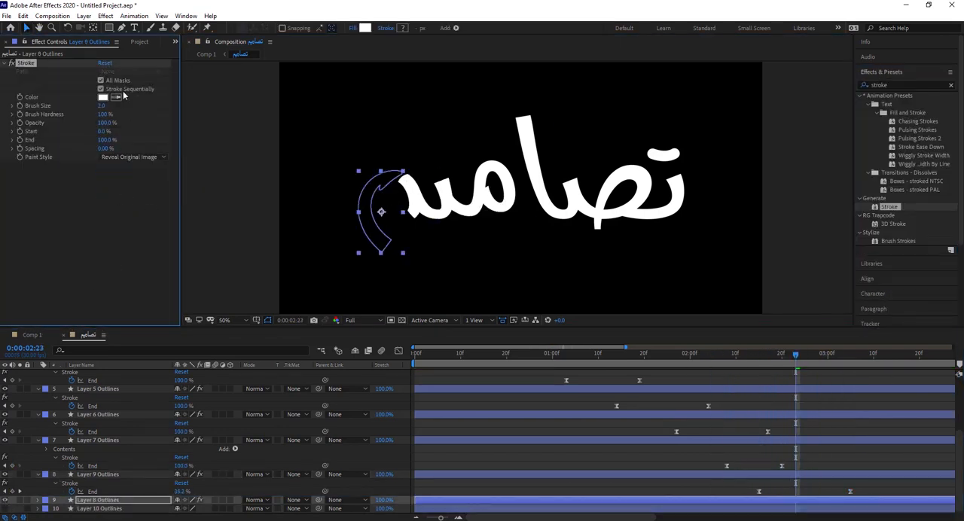
# Step: Draw a curved mask path down Layer 8's tail and enlarge its Stroke's Brush Size until it covers the shape
pyautogui.click(122, 28)
pyautogui.click(399, 184)
pyautogui.moveTo(358, 253); pyautogui.dragTo(360, 252)
pyautogui.moveTo(101, 106); pyautogui.dragTo(541, 213)
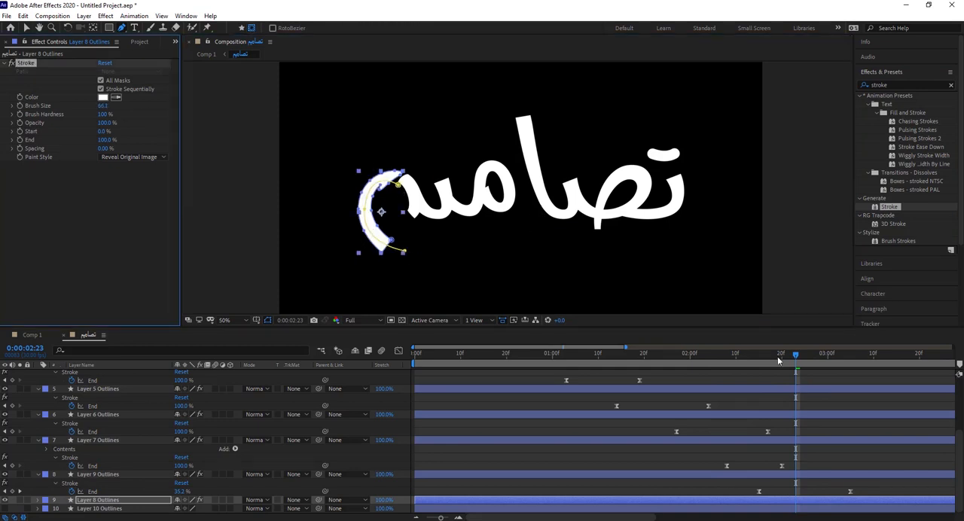
# Step: Keyframe the End of Layer 8's Stroke from 0% at 0:00:02:23 to 100% at 0:00:03:03
pyautogui.moveTo(104, 140); pyautogui.dragTo(29, 141)
pyautogui.click(19, 140)
pyautogui.click(39, 349)
pyautogui.write('303')
pyautogui.press('Return')
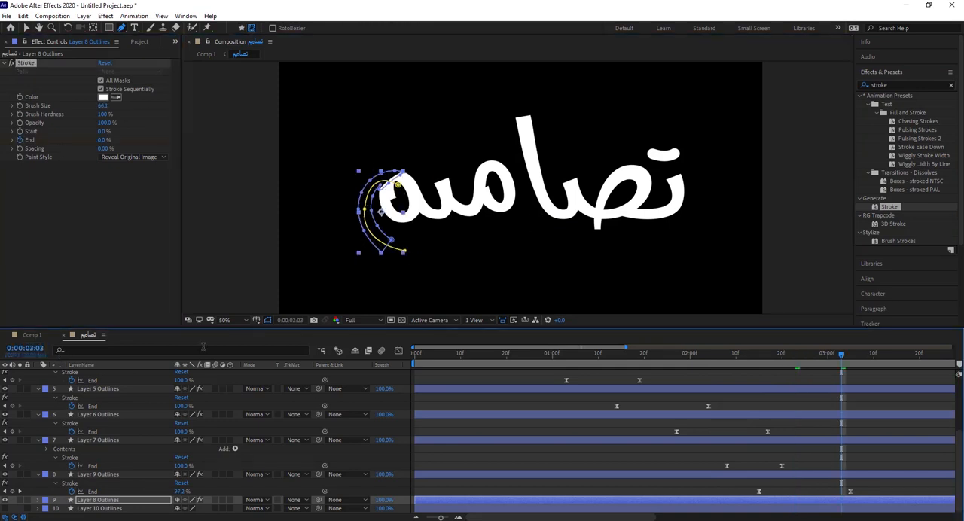
pyautogui.moveTo(102, 141); pyautogui.dragTo(293, 189)
pyautogui.press('u')
# Step: Apply Easy Ease to Layer 8's End keyframes and preview the last letters being written
pyautogui.rightClick(842, 501)
pyautogui.moveTo(886, 493)
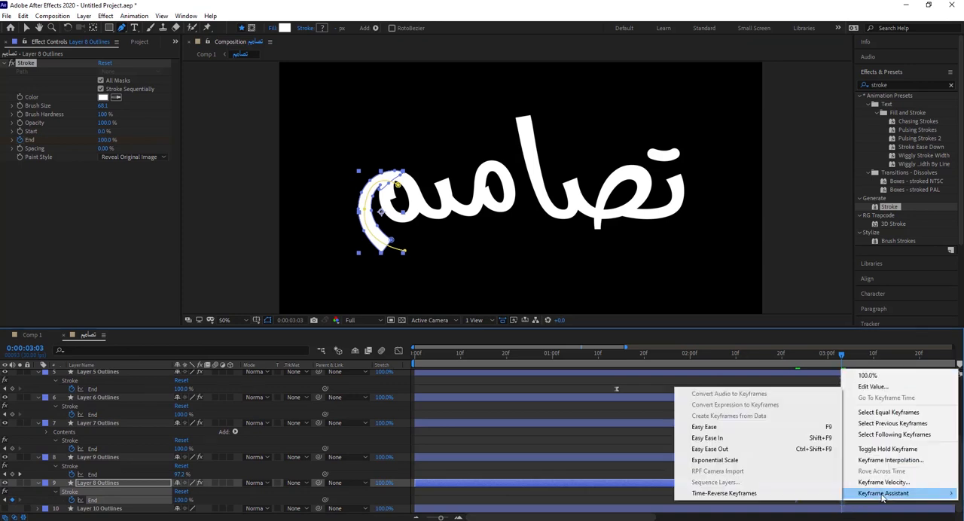
pyautogui.click(708, 426)
pyautogui.moveTo(818, 355); pyautogui.dragTo(764, 359)
pyautogui.click(27, 28)
pyautogui.click(233, 166)
pyautogui.press('space')
pyautogui.press('space')
pyautogui.click(756, 356)
# Step: Move Layer 8's last End keyframe to 0:00:03:14 and Layer 9's last one slightly later, previewing the timing
pyautogui.press('space')
pyautogui.press('space')
pyautogui.moveTo(841, 500); pyautogui.dragTo(892, 500)
pyautogui.press('space')
pyautogui.press('space')
pyautogui.moveTo(850, 475); pyautogui.dragTo(855, 474)
pyautogui.click(791, 357)
pyautogui.press('space')
pyautogui.press('space')
# Step: Show Layer 10 Outlines and apply Stroke at 0:00:03:04 with All Masks, Brush Hardness 100%, Spacing 0% and Reveal Original Image
pyautogui.moveTo(836, 358); pyautogui.dragTo(846, 362)
pyautogui.click(5, 508)
pyautogui.click(100, 509)
pyautogui.doubleClick(890, 207)
pyautogui.click(110, 81)
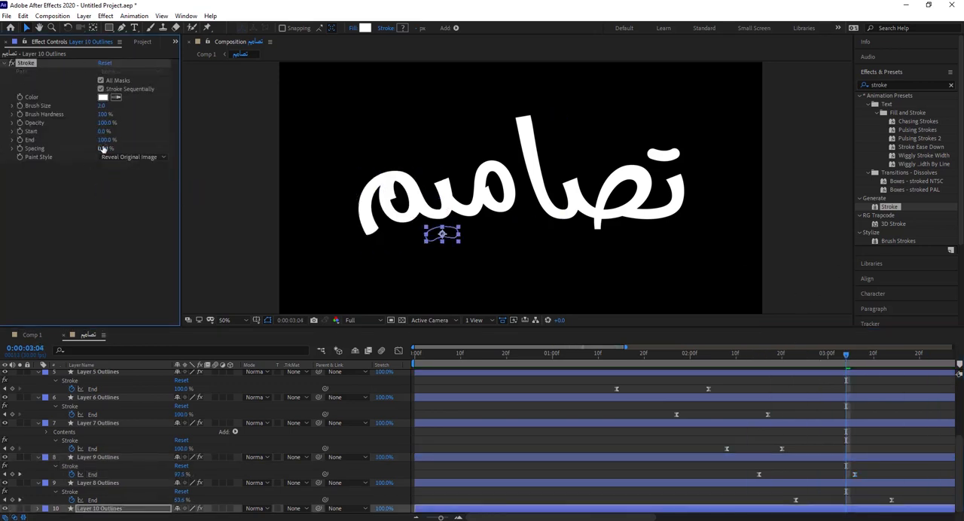
# Step: Draw a curved mask path across Layer 10's dot mark and set its Stroke's Brush Size to 31.6
pyautogui.click(122, 28)
pyautogui.click(419, 244)
pyautogui.moveTo(468, 238); pyautogui.dragTo(505, 259)
pyautogui.moveTo(101, 106); pyautogui.dragTo(169, 107)
pyautogui.click(27, 28)
# Step: Keyframe the End of Layer 10's Stroke from 0% at 0:00:03:04 to 100% at 0:00:03:14
pyautogui.moveTo(105, 140); pyautogui.dragTo(29, 141)
pyautogui.click(20, 140)
pyautogui.doubleClick(40, 349)
pyautogui.write('14')
pyautogui.press('Return')
pyautogui.moveTo(103, 141); pyautogui.dragTo(178, 140)
pyautogui.press('u')
# Step: Apply Easy Ease to both of Layer 10's End keyframes and scrub through the reveal
pyautogui.moveTo(903, 505); pyautogui.dragTo(840, 513)
pyautogui.rightClick(892, 510)
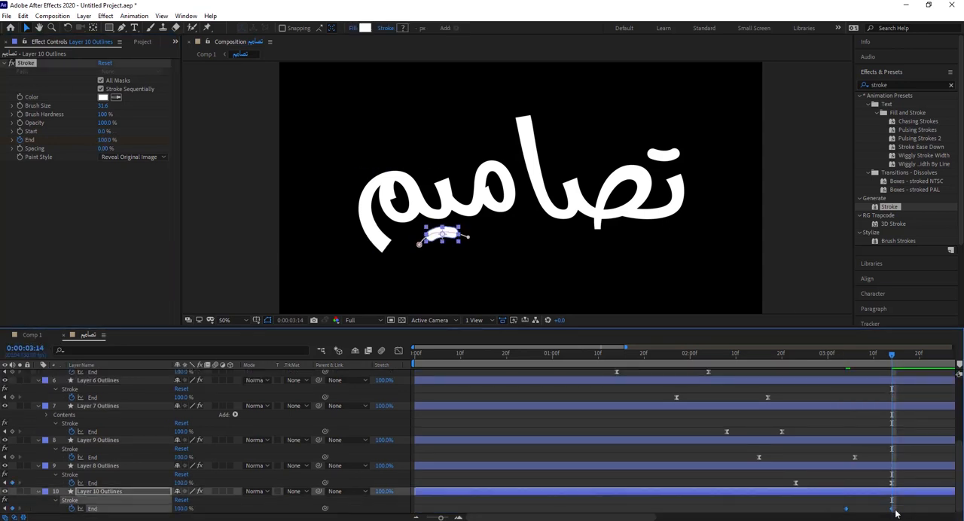
pyautogui.rightClick(894, 510)
pyautogui.click(803, 447)
pyautogui.click(817, 394)
pyautogui.moveTo(892, 356); pyautogui.dragTo(594, 370)
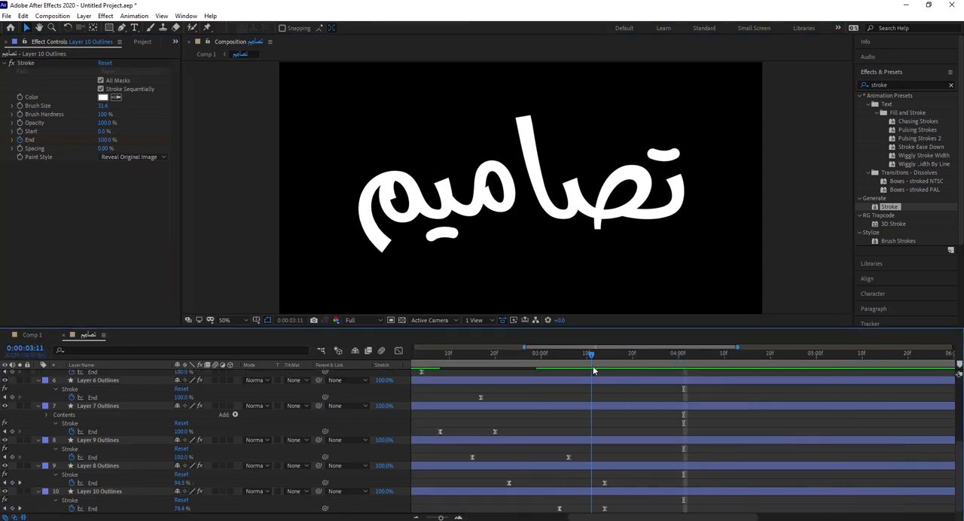
# Step: Shorten the work area to end just after 0:00:03:12 in both the تصاميم composition and Comp 1
pyautogui.moveTo(441, 518); pyautogui.dragTo(392, 519)
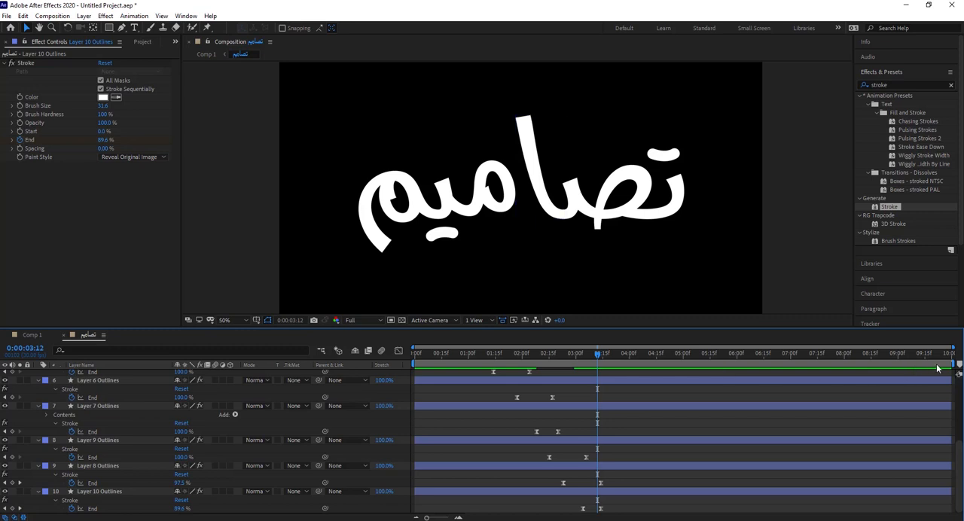
pyautogui.moveTo(953, 364); pyautogui.dragTo(595, 363)
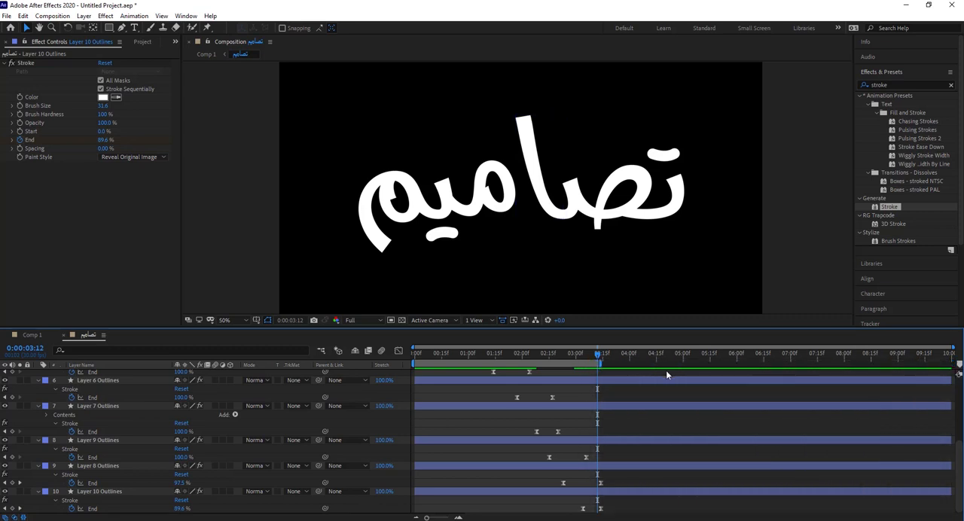
pyautogui.click(33, 336)
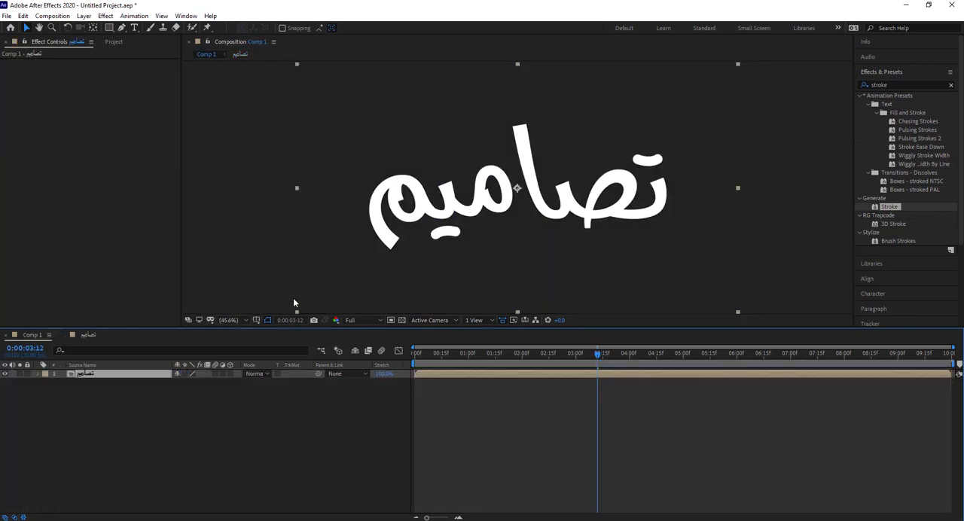
pyautogui.click(257, 266)
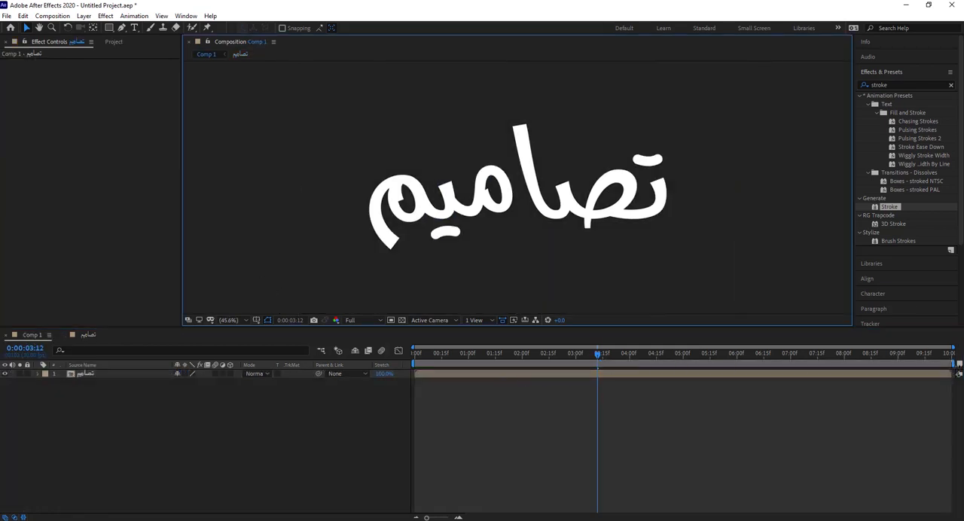
pyautogui.moveTo(953, 364); pyautogui.dragTo(601, 366)
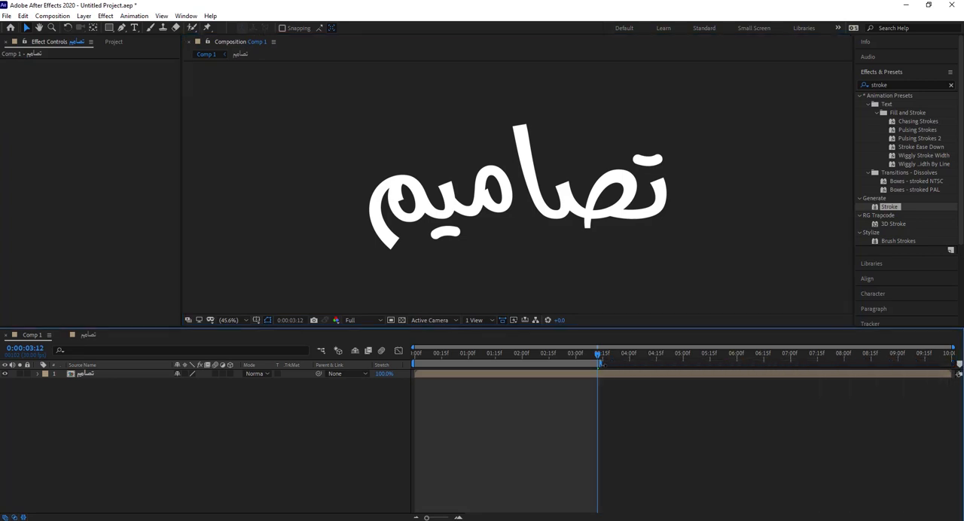
# Step: Preview the complete handwriting animation in Comp 1
pyautogui.press('space')
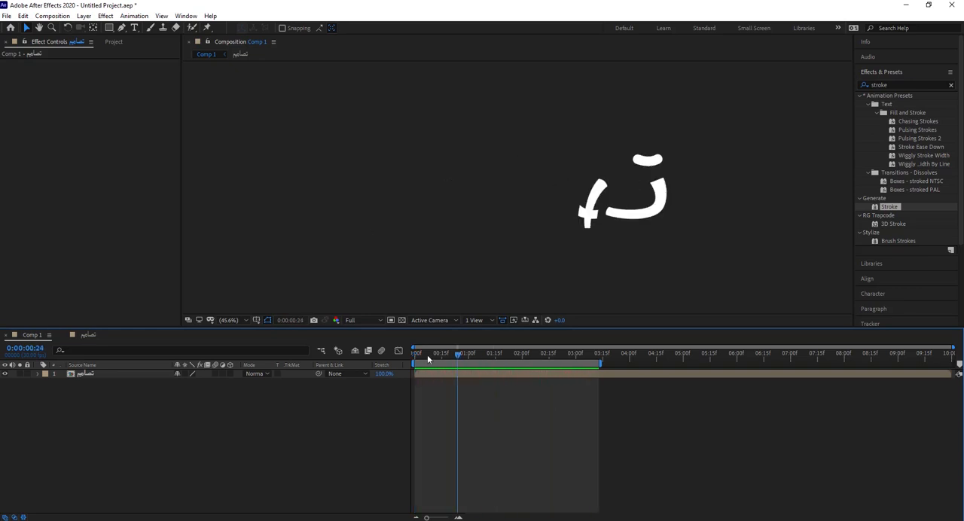
pyautogui.moveTo(423, 355)
pyautogui.mouseDown()
pyautogui.moveTo(519, 359)
pyautogui.moveTo(437, 362)
pyautogui.moveTo(485, 363)
pyautogui.moveTo(586, 354)
pyautogui.mouseUp()
pyautogui.moveTo(591, 352)
pyautogui.mouseDown()
pyautogui.moveTo(605, 351)
pyautogui.moveTo(415, 352)
pyautogui.moveTo(495, 352)
pyautogui.moveTo(416, 352)
pyautogui.moveTo(489, 358)
pyautogui.moveTo(434, 365)
pyautogui.moveTo(592, 353)
pyautogui.mouseUp()
# Step: Search the effects for "fill" and apply the Fill effect to the تصاميم layer in Comp 1
pyautogui.click(91, 375)
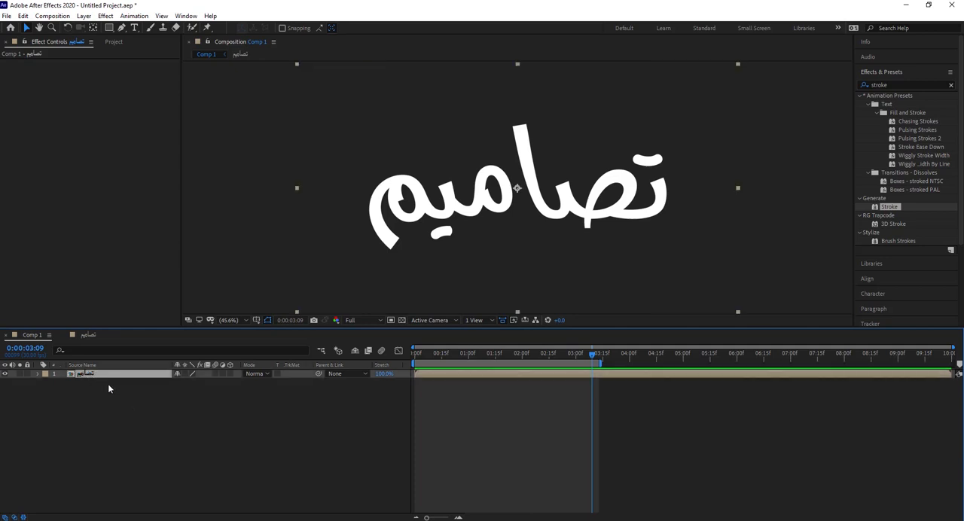
pyautogui.click(896, 84)
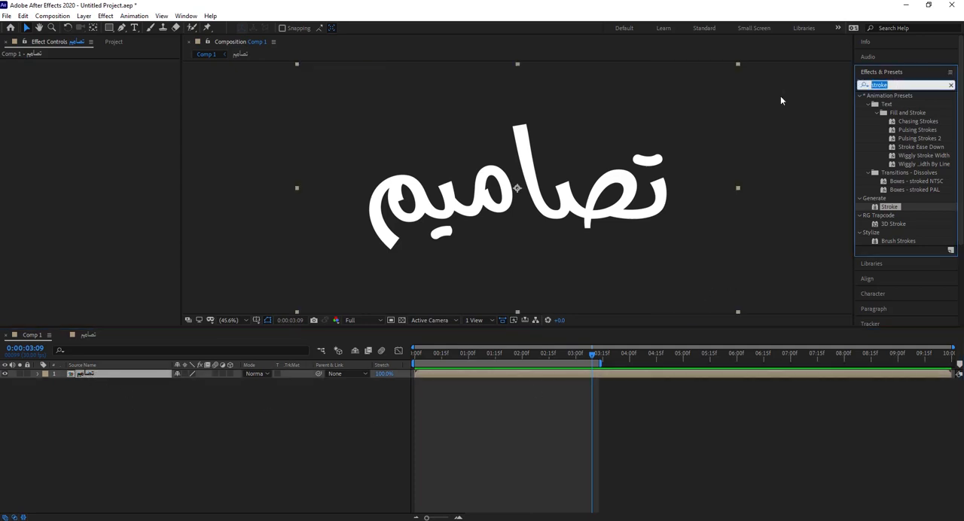
pyautogui.write('fill')
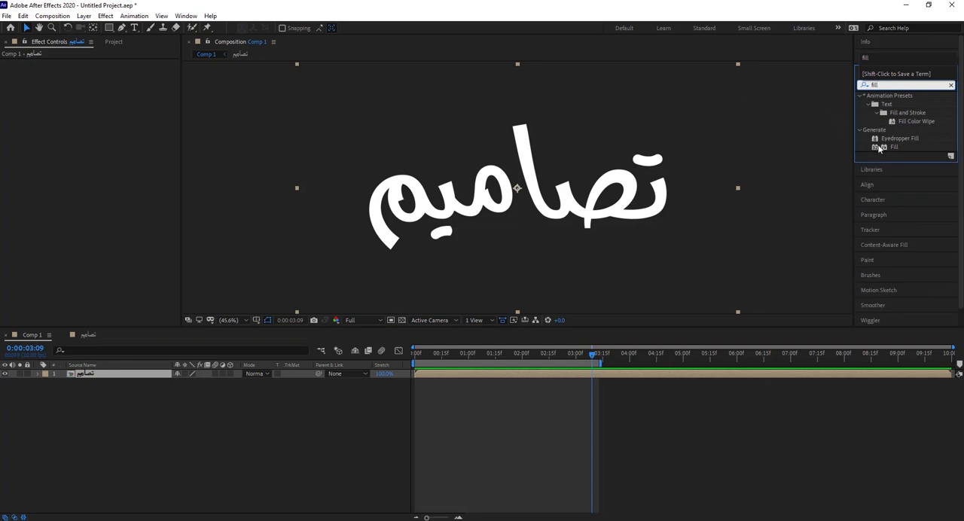
pyautogui.doubleClick(891, 147)
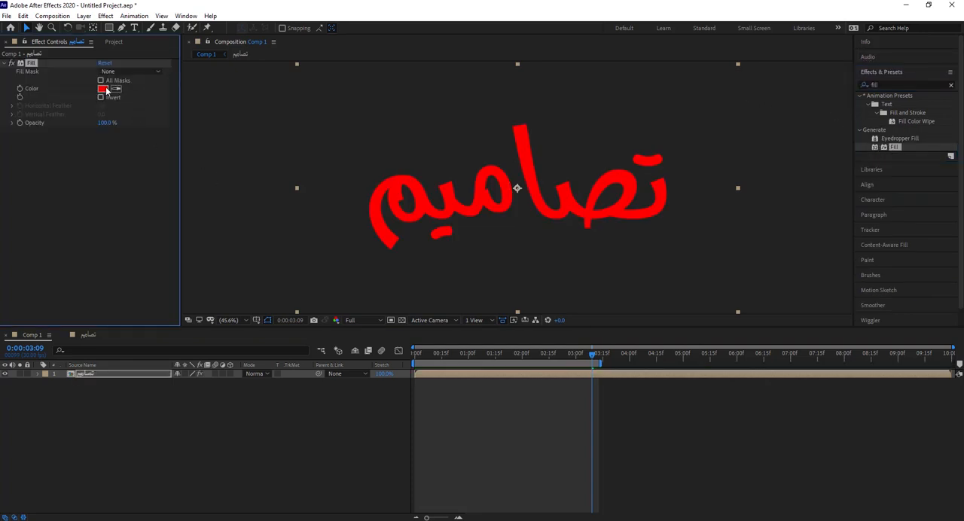
# Step: Set the Fill effect's colour to orange and deselect the layer
pyautogui.click(103, 88)
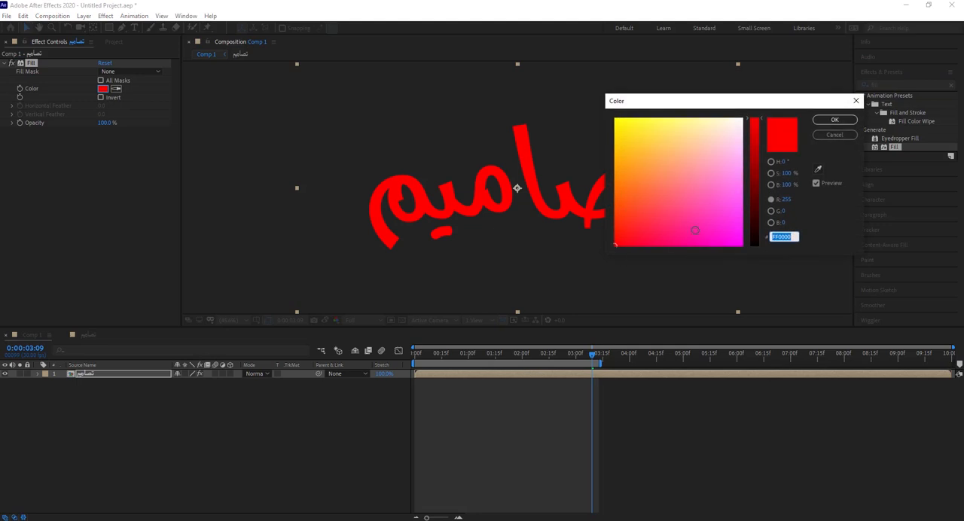
pyautogui.click(719, 210)
pyautogui.moveTo(718, 210); pyautogui.dragTo(743, 244)
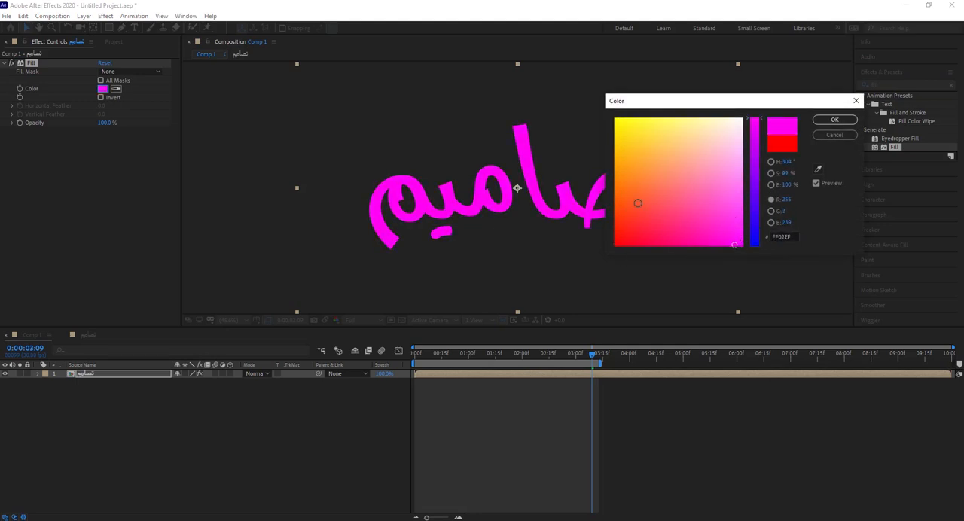
pyautogui.moveTo(638, 202); pyautogui.dragTo(626, 195)
pyautogui.click(834, 120)
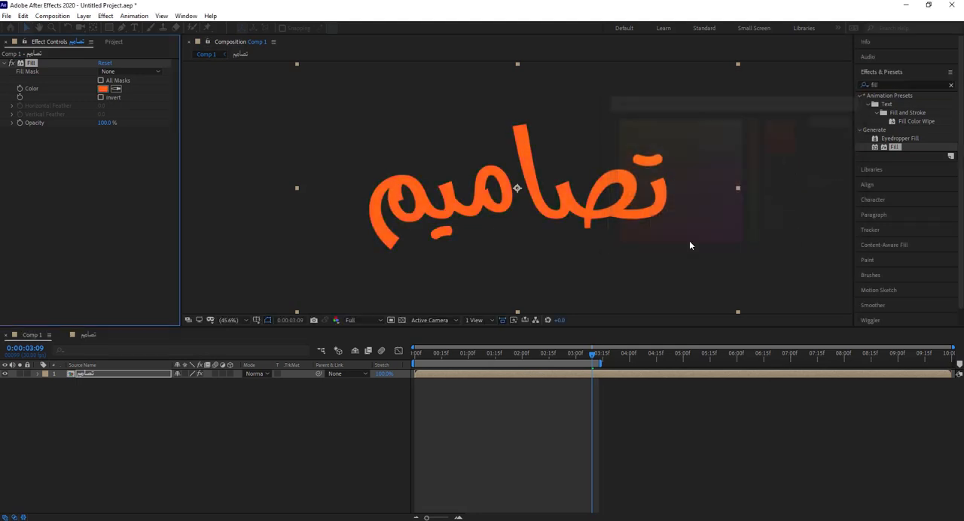
pyautogui.click(293, 441)
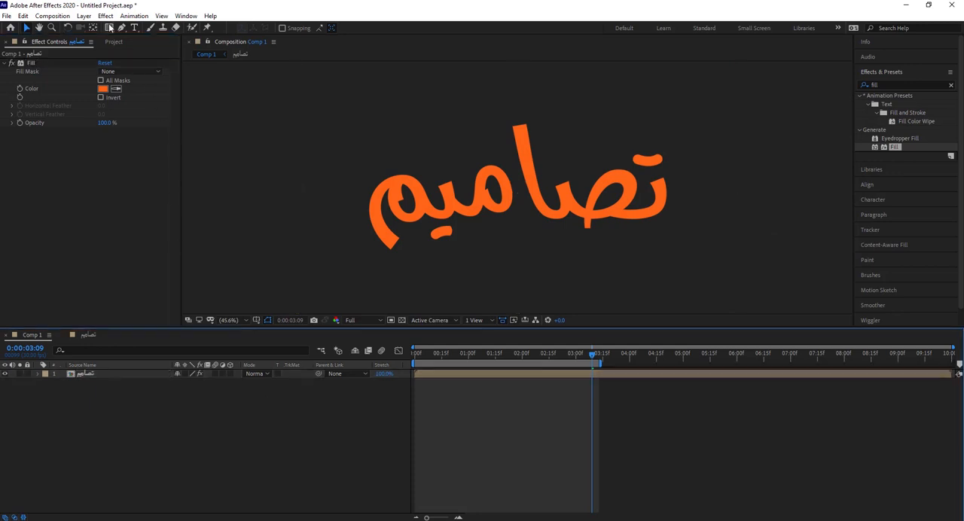
# Step: Set Comp 1's background colour to white (FFFFFF) and scrub back through the animation
pyautogui.click(52, 16)
pyautogui.click(91, 38)
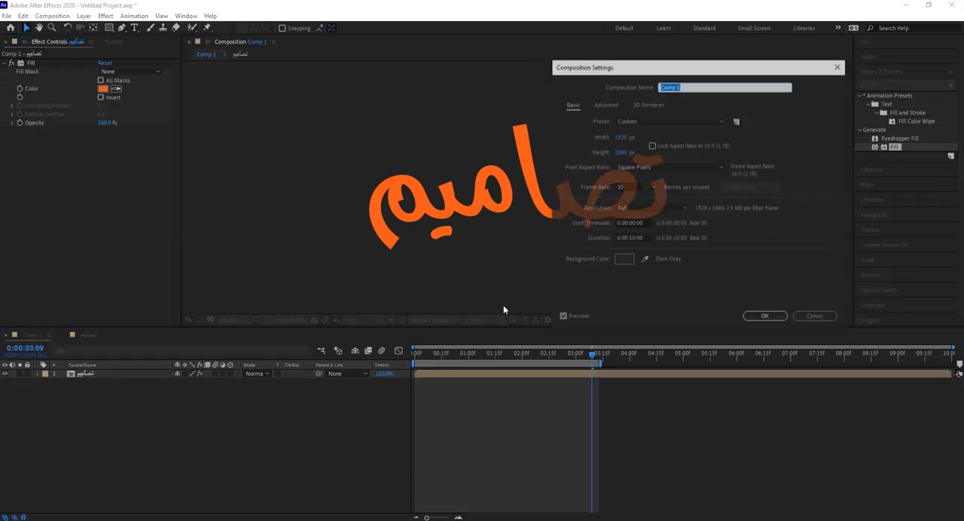
pyautogui.click(624, 259)
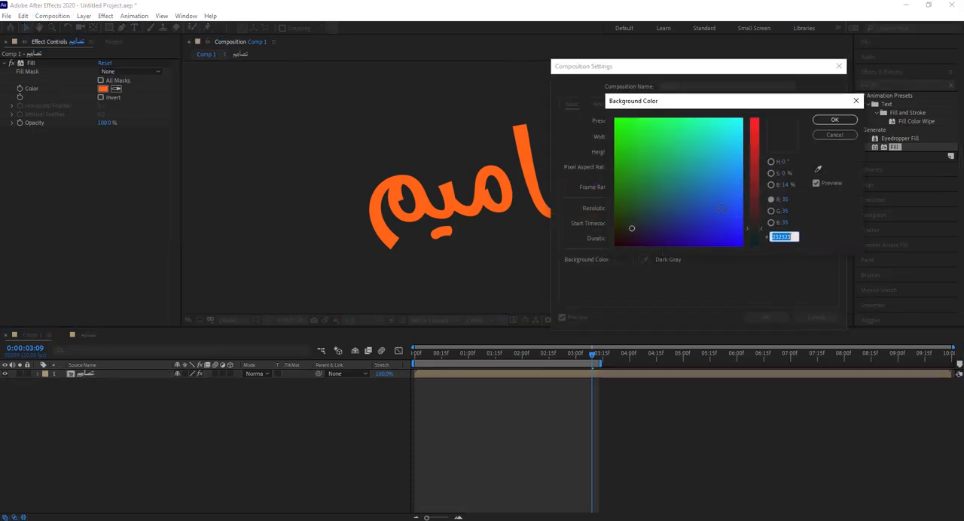
pyautogui.moveTo(755, 187); pyautogui.dragTo(757, 112)
pyautogui.moveTo(740, 135); pyautogui.dragTo(744, 116)
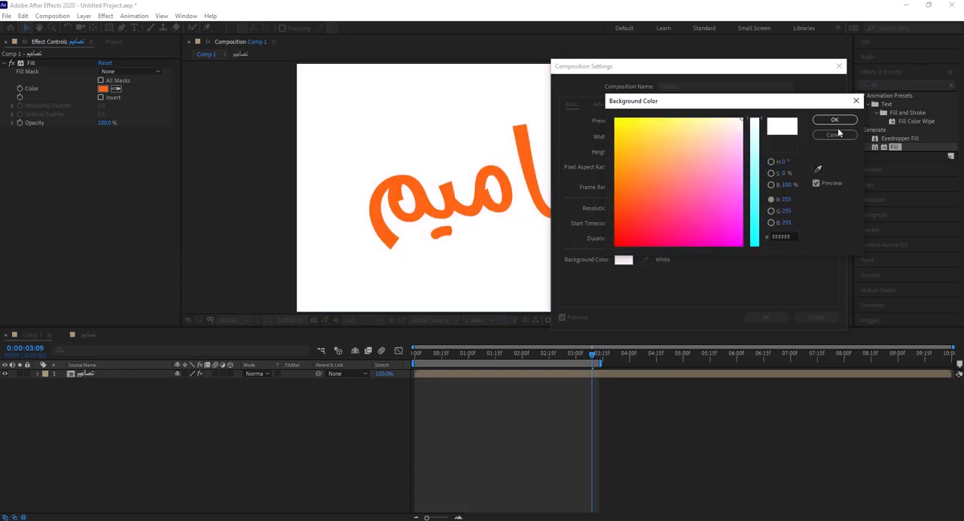
pyautogui.click(837, 121)
pyautogui.click(765, 317)
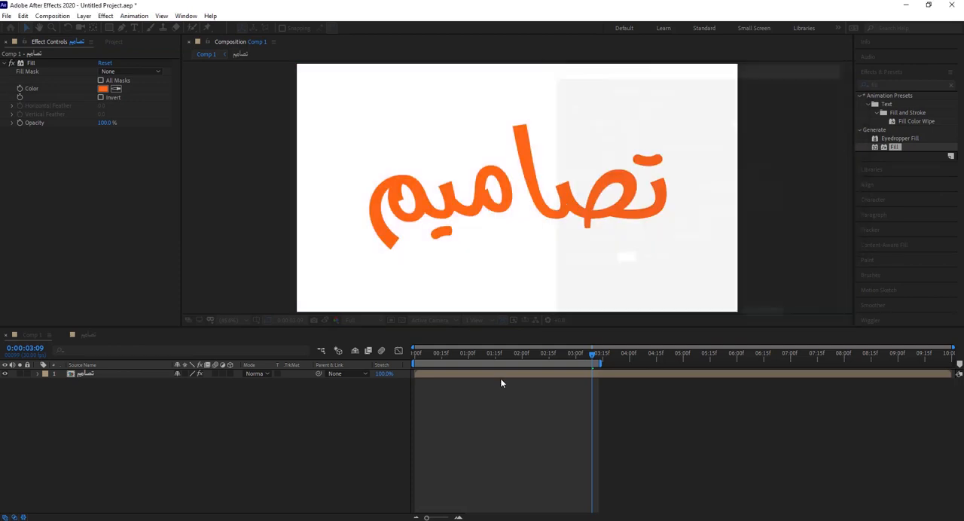
pyautogui.moveTo(593, 354); pyautogui.dragTo(525, 357)
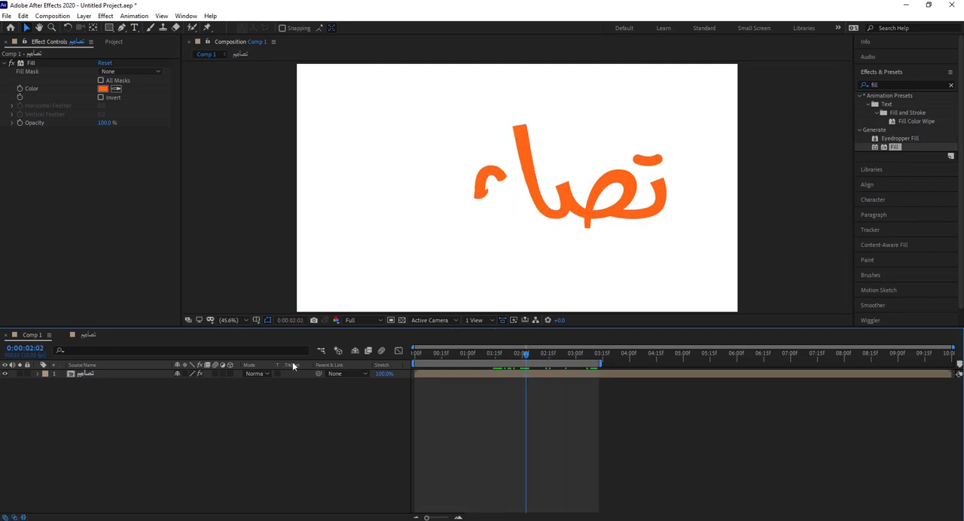
# Step: Duplicate the تصاميم layer in Comp 1, keeping the copy's timing aligned with the original
pyautogui.click(89, 374)
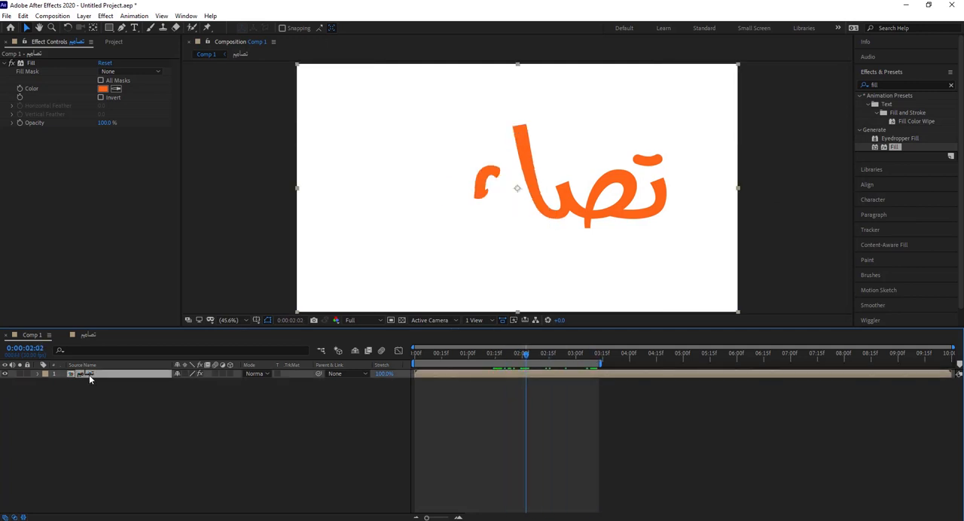
pyautogui.hotkey('ctrl', 'd')
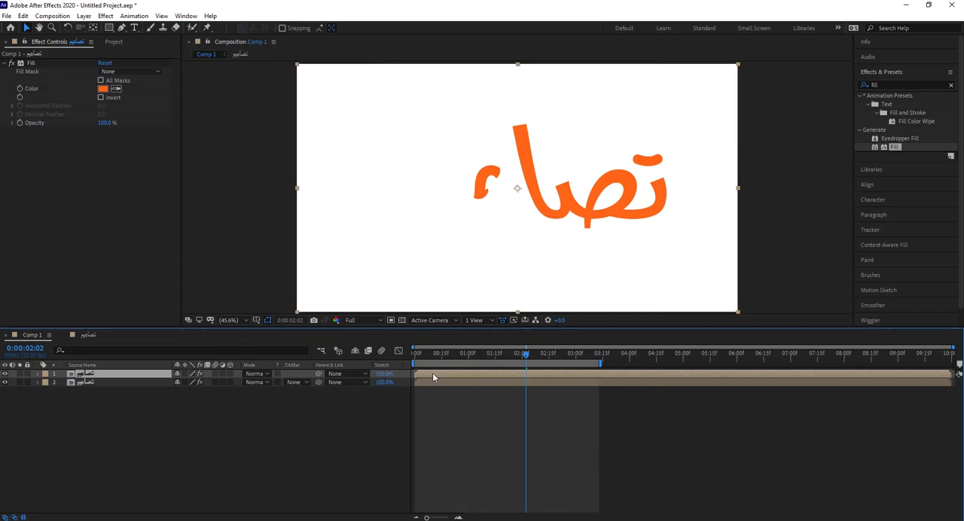
pyautogui.moveTo(432, 372); pyautogui.dragTo(429, 378)
pyautogui.hotkey('ctrl', 'z')
# Step: Set the Fill effect's colour on the lower تصاميم layer to purple (6C449B)
pyautogui.click(82, 383)
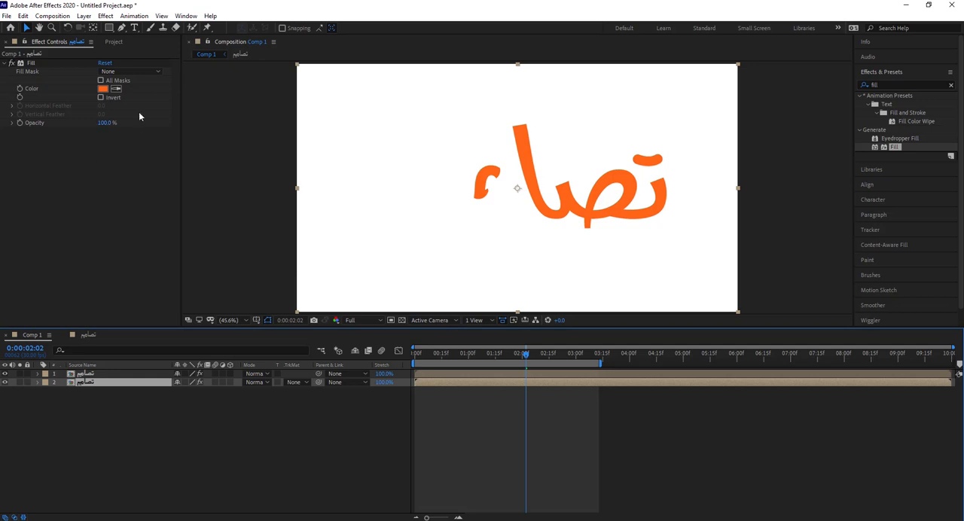
pyautogui.click(104, 89)
pyautogui.moveTo(711, 214)
pyautogui.mouseDown()
pyautogui.moveTo(733, 233)
pyautogui.moveTo(758, 226)
pyautogui.moveTo(696, 151)
pyautogui.moveTo(650, 193)
pyautogui.moveTo(625, 237)
pyautogui.mouseUp()
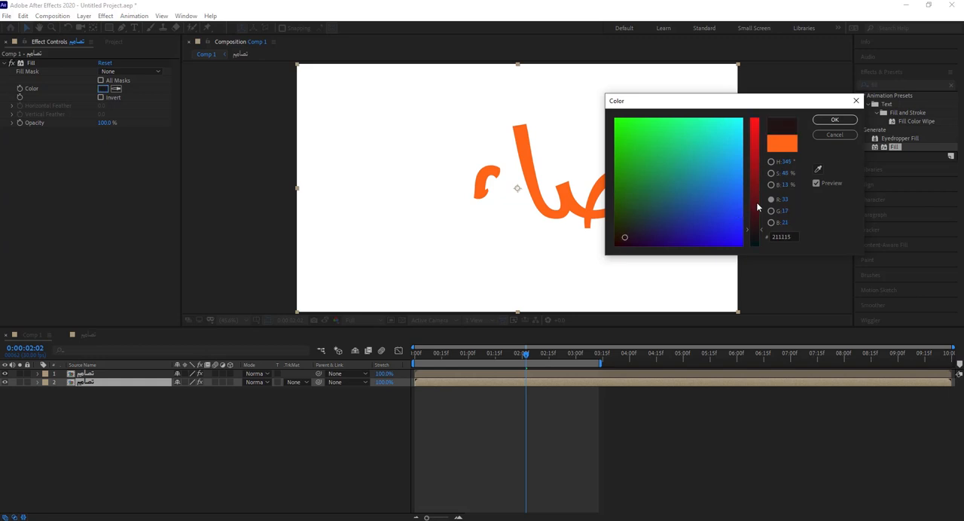
pyautogui.moveTo(758, 205); pyautogui.dragTo(693, 212)
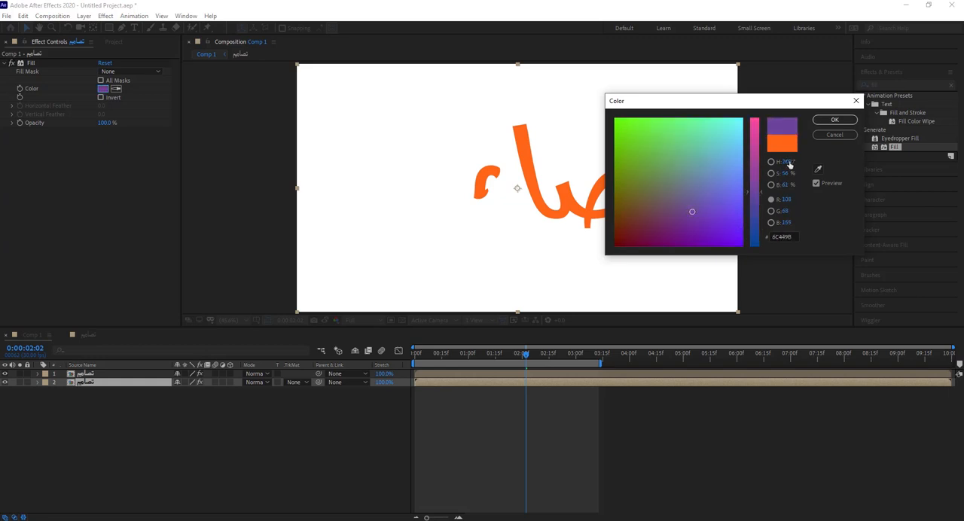
pyautogui.click(833, 120)
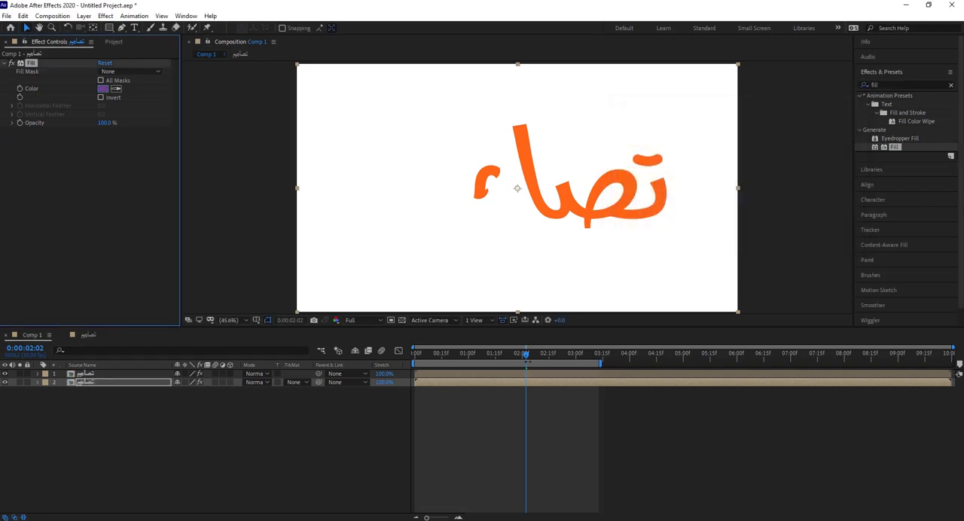
# Step: Shift the purple layer slightly earlier than the orange one and scrub back through the animation to check the offset
pyautogui.moveTo(563, 382); pyautogui.dragTo(554, 381)
pyautogui.moveTo(512, 354)
pyautogui.mouseDown()
pyautogui.moveTo(478, 355)
pyautogui.moveTo(544, 355)
pyautogui.moveTo(433, 355)
pyautogui.moveTo(468, 356)
pyautogui.moveTo(457, 384)
pyautogui.mouseUp()
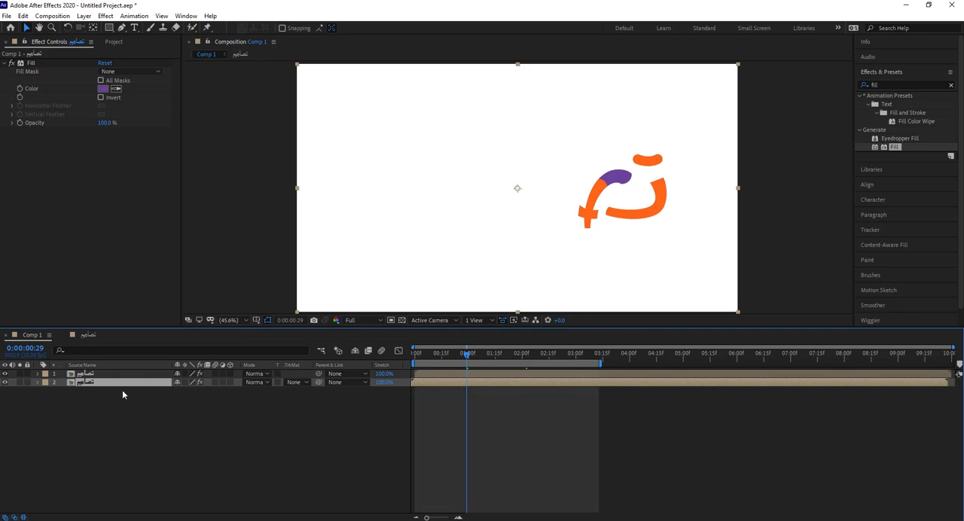
# Step: Duplicate the purple تصاميم layer and shift the bottom copy slightly earlier in time
pyautogui.hotkey('ctrl', 'd')
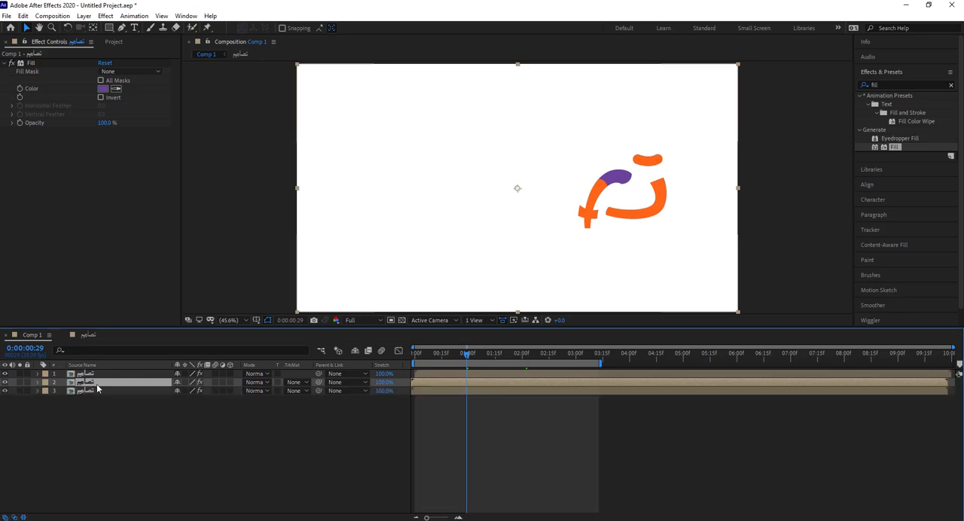
pyautogui.click(80, 392)
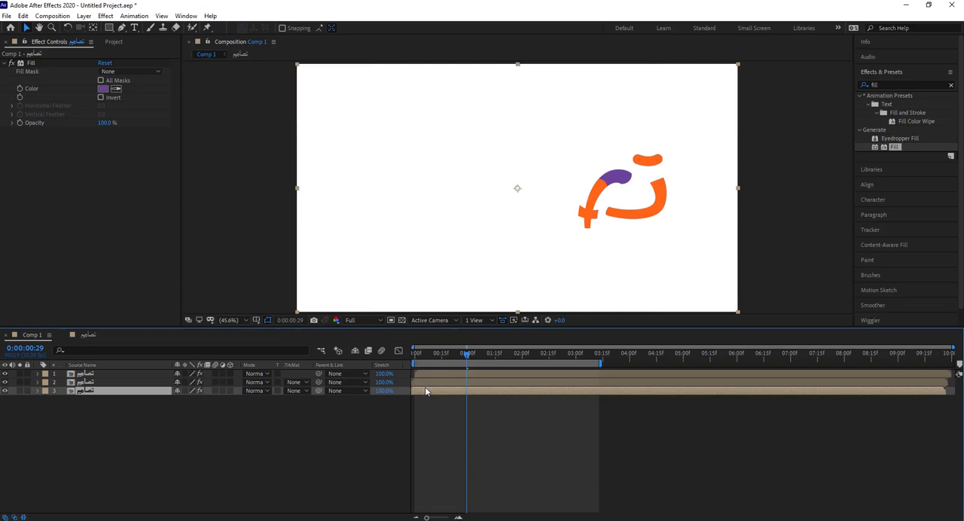
pyautogui.moveTo(425, 391); pyautogui.dragTo(424, 391)
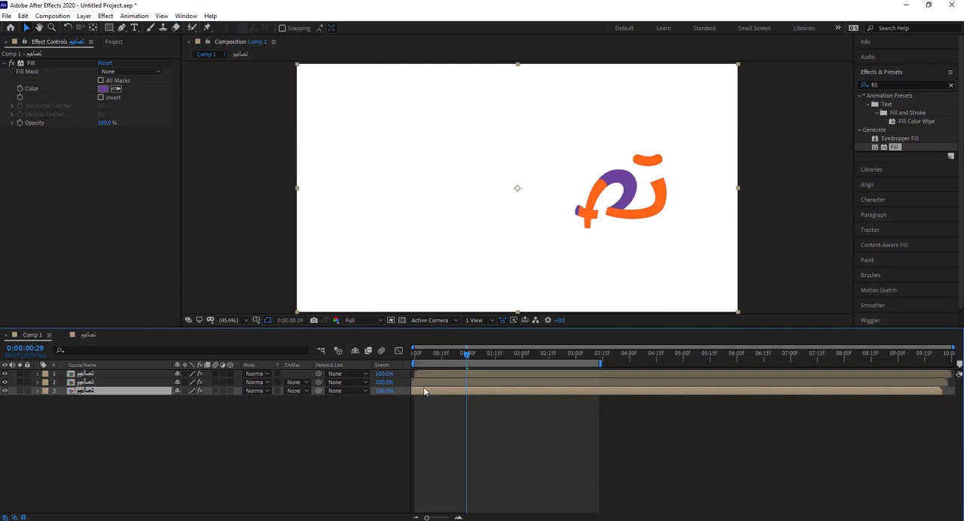
# Step: Set the Fill effect's colour on the bottom تصاميم layer to a bright teal green
pyautogui.click(102, 89)
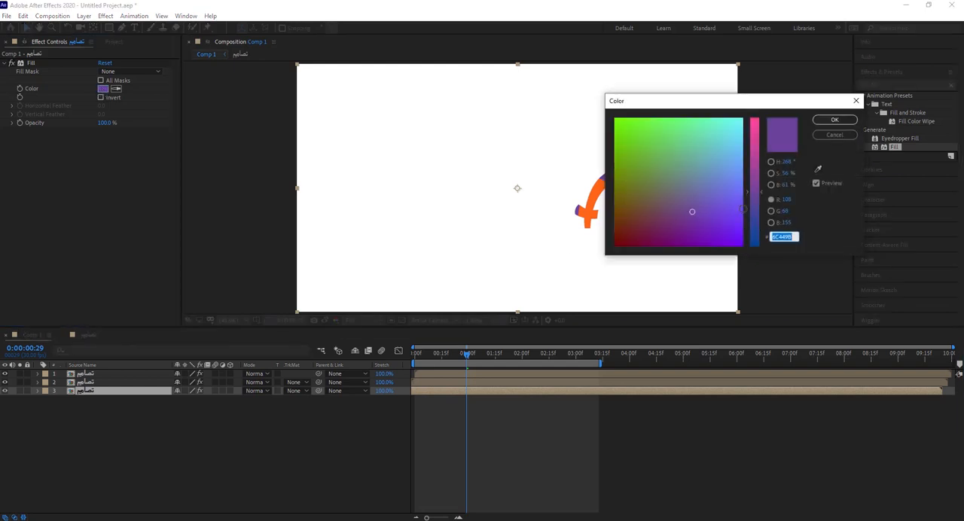
pyautogui.click(666, 185)
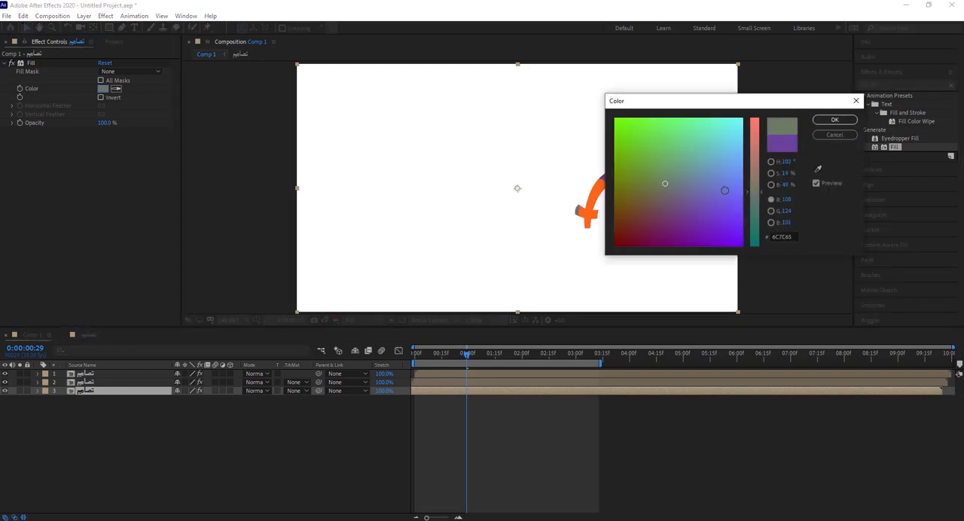
pyautogui.moveTo(759, 194); pyautogui.dragTo(761, 218)
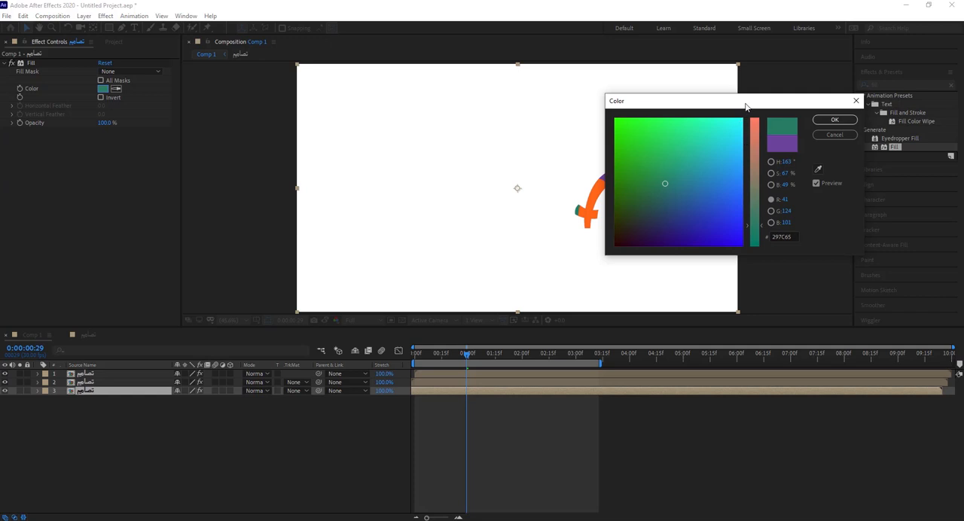
pyautogui.moveTo(745, 106)
pyautogui.mouseDown()
pyautogui.moveTo(838, 191)
pyautogui.moveTo(827, 195)
pyautogui.mouseUp()
pyautogui.moveTo(816, 248)
pyautogui.mouseDown()
pyautogui.moveTo(805, 204)
pyautogui.moveTo(778, 227)
pyautogui.mouseUp()
pyautogui.click(915, 207)
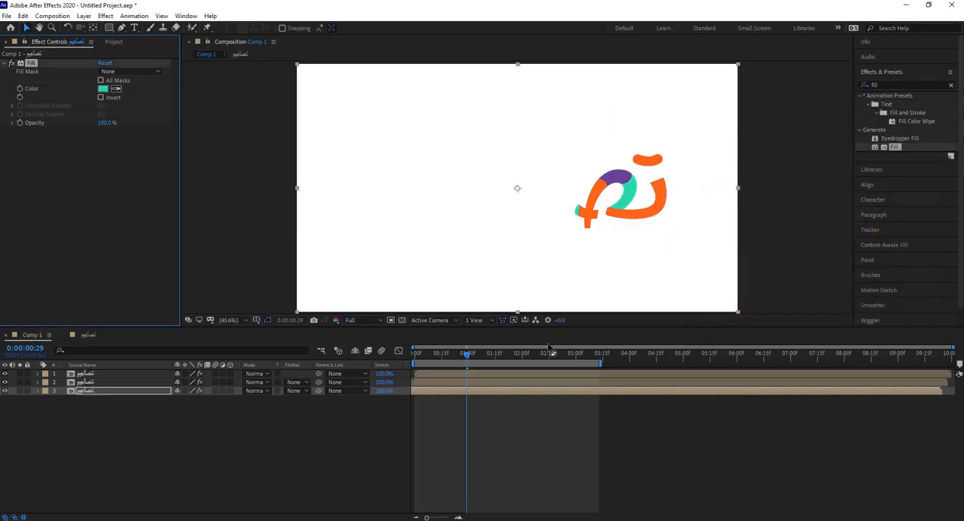
# Step: Move the teal green layer slightly later in time and scrub back to the start of the composition
pyautogui.click(518, 391)
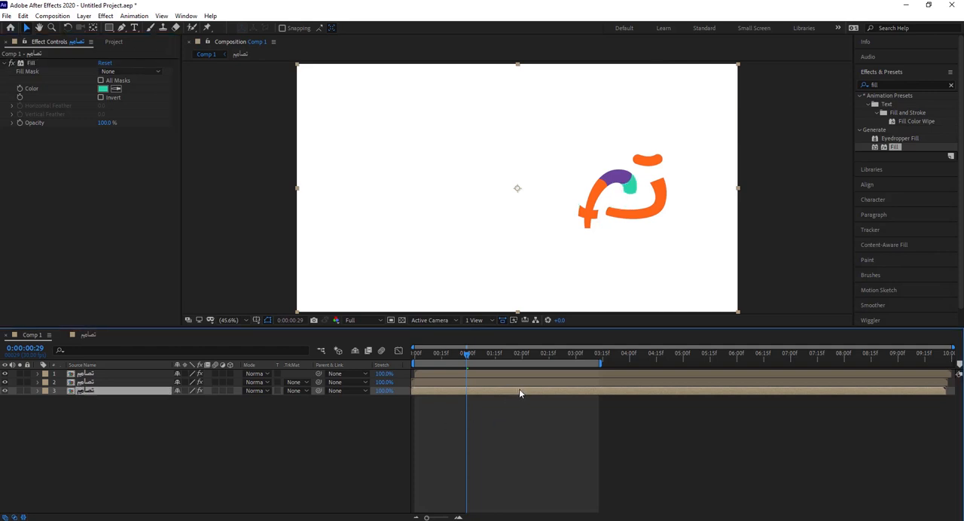
pyautogui.moveTo(468, 354); pyautogui.dragTo(387, 360)
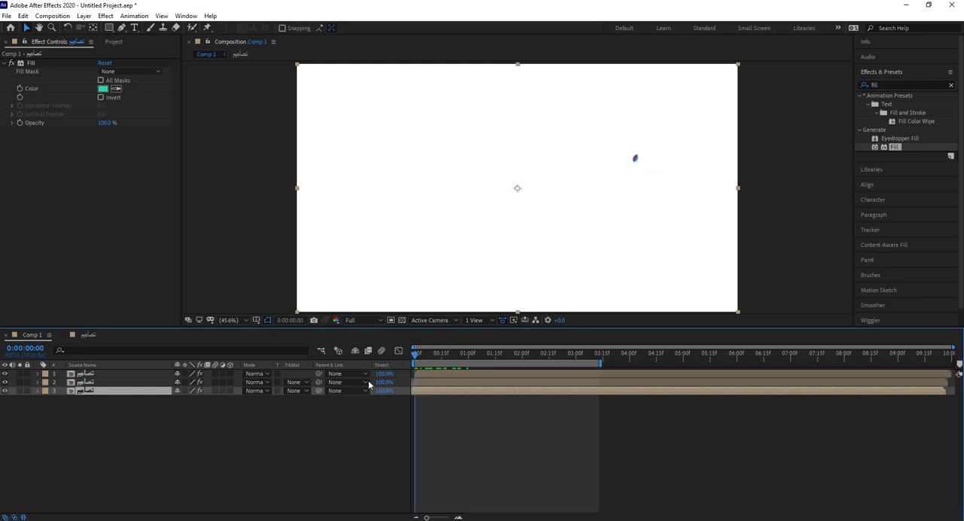